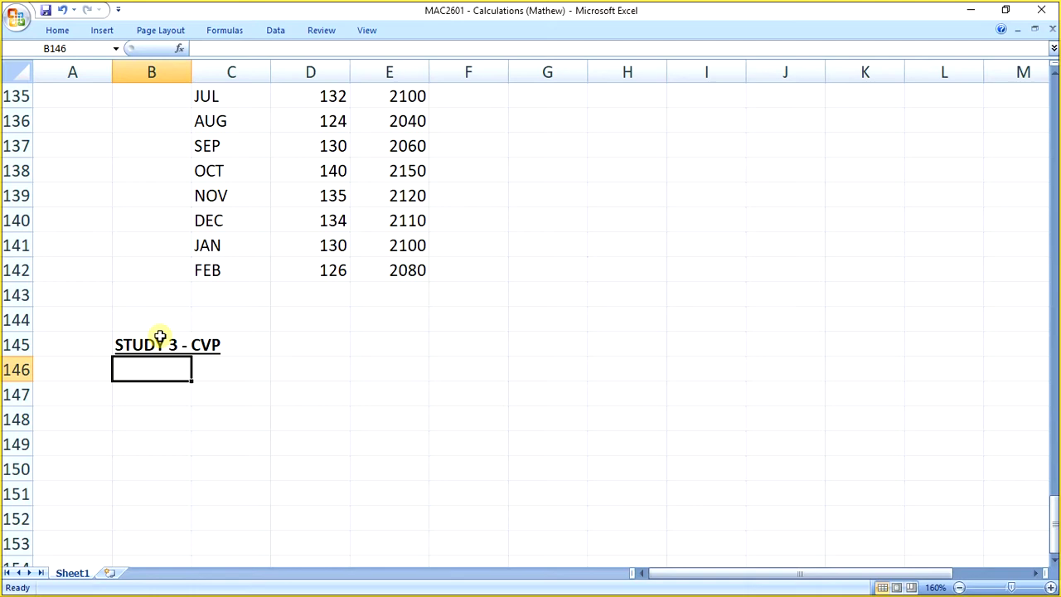
Enter the formula text "BEP (in units) = FIXED COSTS" in cell B147 under the STUDY 3 - CVP heading.
{"action": "left_click", "coordinate": [216, 397]}
{"action": "left_click", "coordinate": [184, 395]}
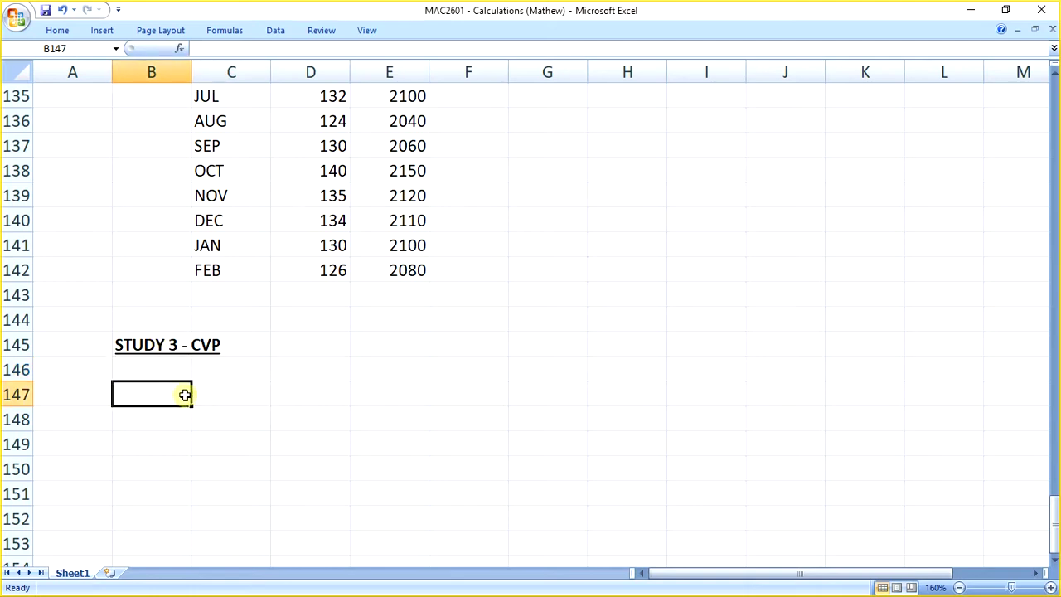
{"action": "type", "text": "BEP"}
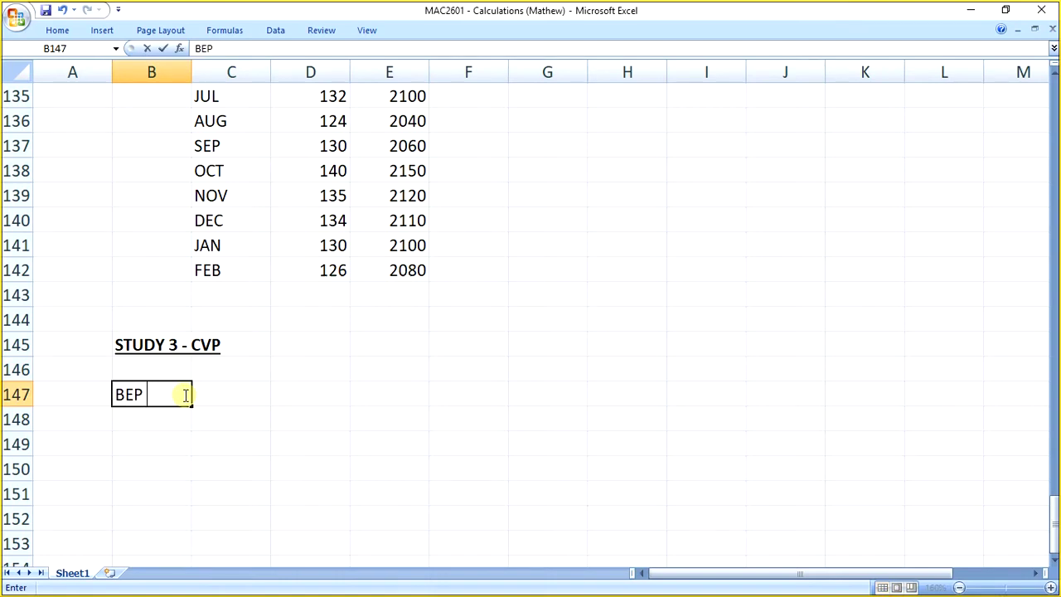
{"action": "type", "text": " (in unit"}
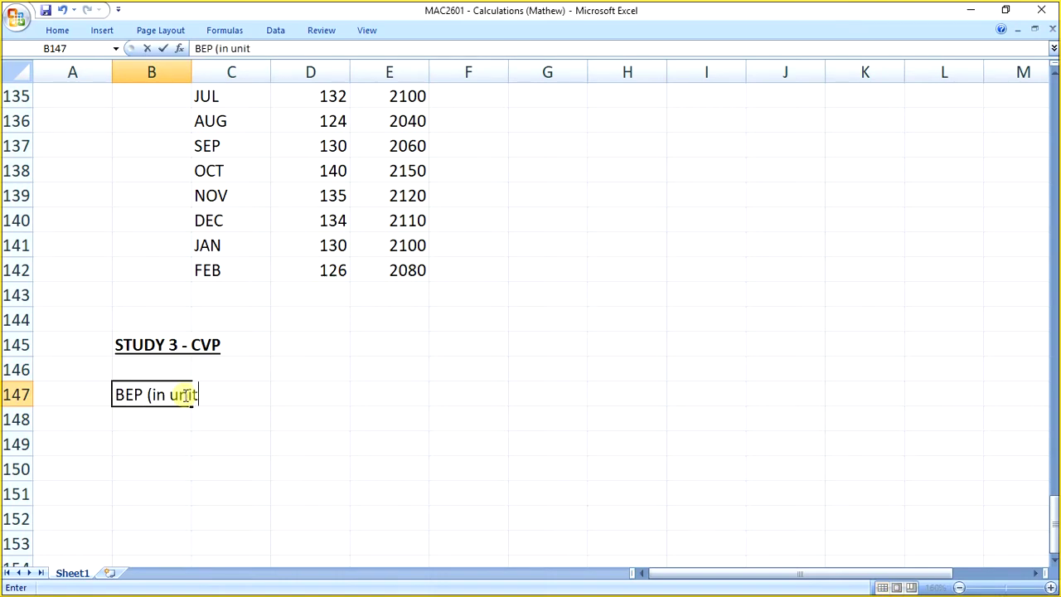
{"action": "type", "text": "s)  = FIXED COSTS"}
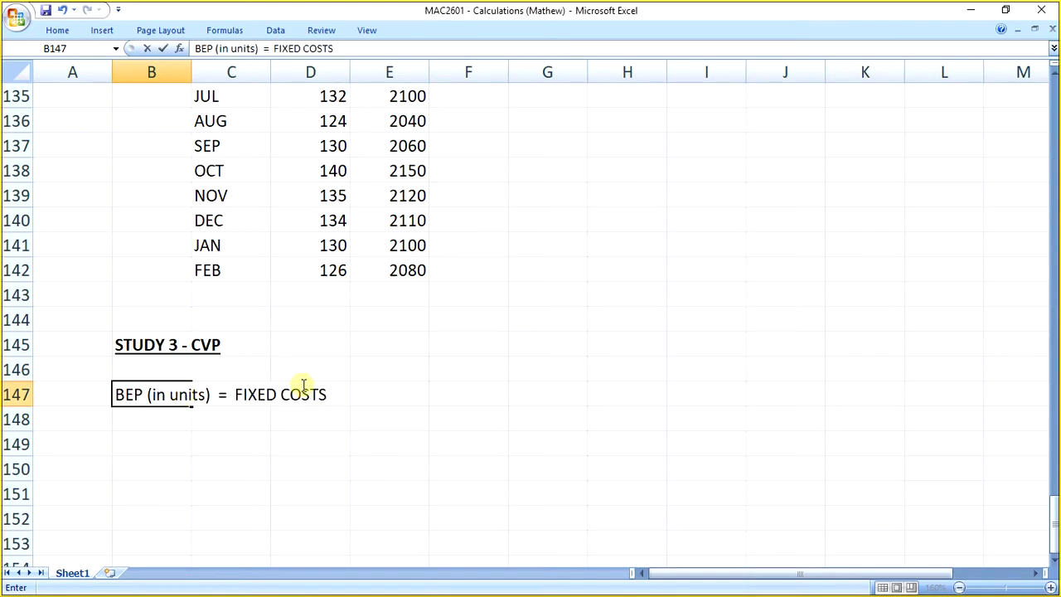
{"action": "left_click", "coordinate": [308, 418]}
Copy the blue fraction line from the slope formula near row 72 and fit the copy beneath "FIXED COSTS" in row 147.
{"action": "left_click", "coordinate": [100, 30]}
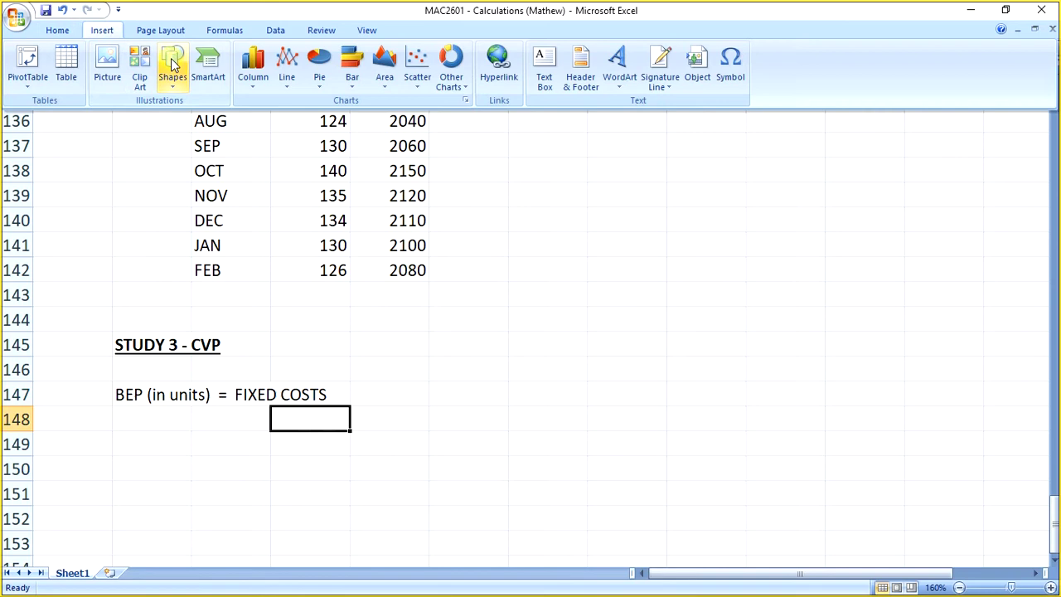
{"action": "left_click", "coordinate": [259, 287]}
{"action": "scroll", "coordinate": [273, 290], "scroll_direction": "up", "scroll_amount": 9}
{"action": "scroll", "coordinate": [328, 292], "scroll_direction": "up", "scroll_amount": 16}
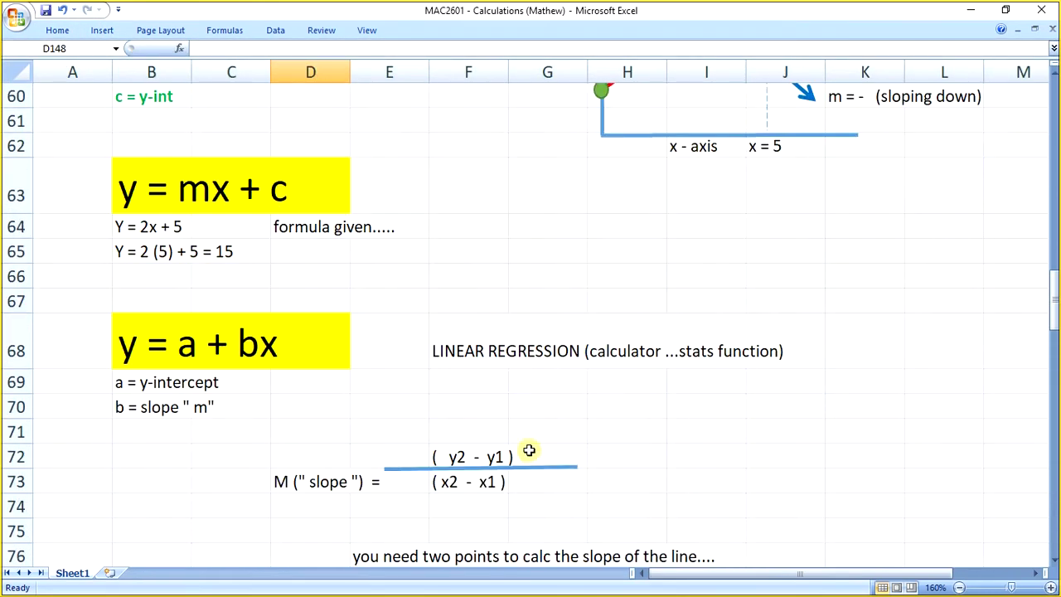
{"action": "left_click", "coordinate": [539, 468]}
{"action": "scroll", "coordinate": [543, 474], "scroll_direction": "down", "scroll_amount": 2}
{"action": "scroll", "coordinate": [539, 468], "scroll_direction": "down", "scroll_amount": 20}
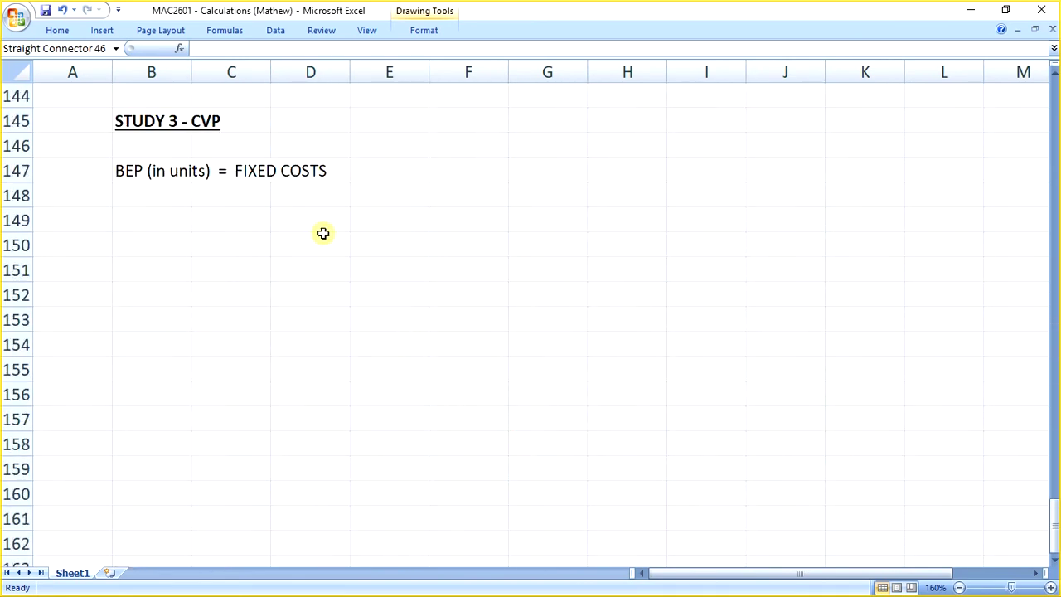
{"action": "left_click", "coordinate": [274, 191]}
{"action": "key", "text": "ctrl+v"}
{"action": "mouse_move", "coordinate": [331, 182]}
{"action": "left_mouse_down"}
{"action": "mouse_move", "coordinate": [289, 182]}
{"action": "mouse_move", "coordinate": [325, 181]}
{"action": "left_mouse_up"}
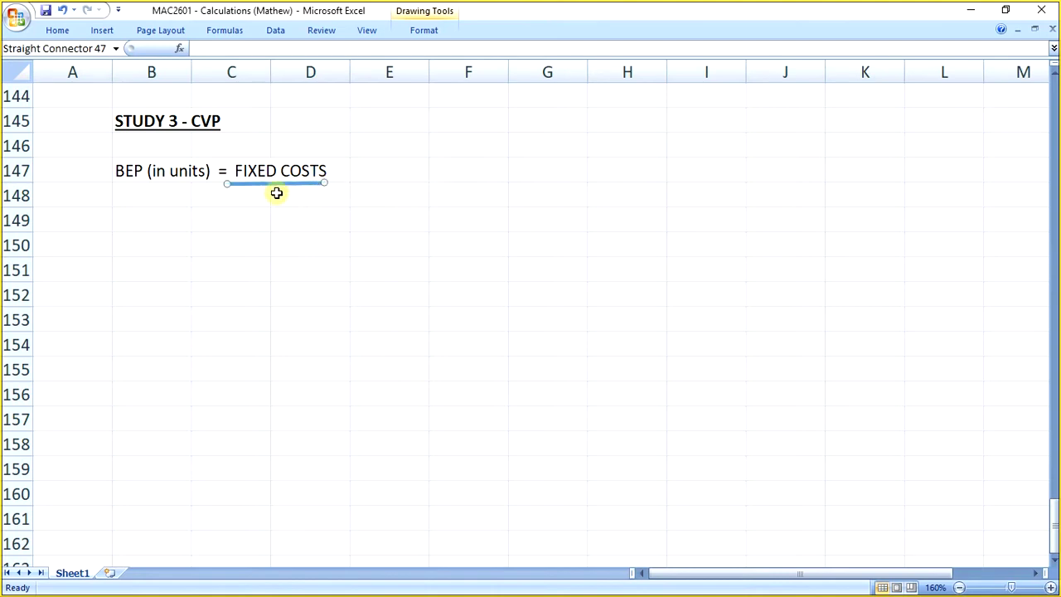
{"action": "left_click", "coordinate": [268, 196]}
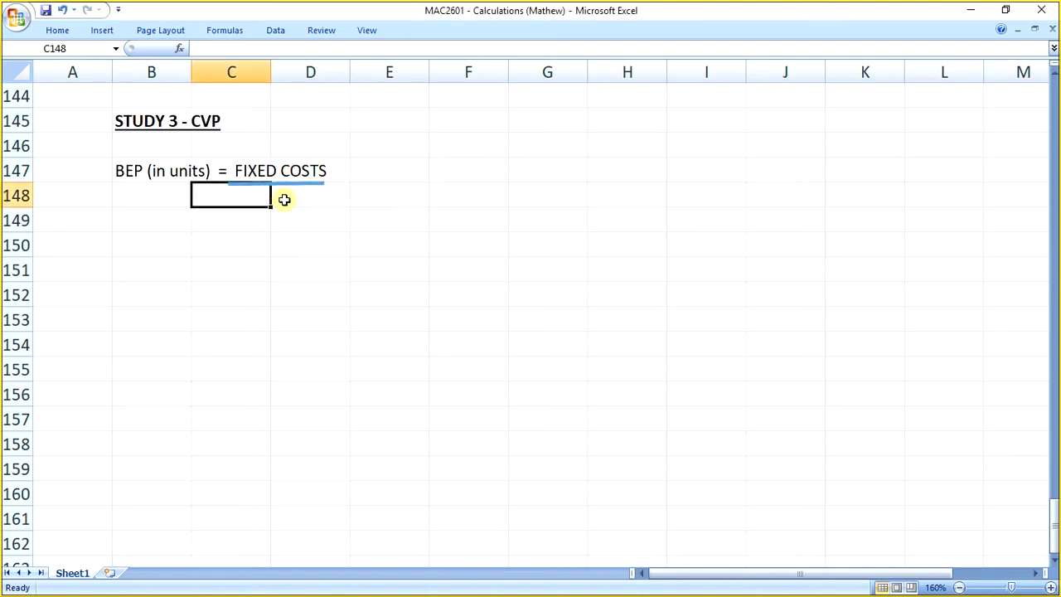
Enter the denominator "SP - VC" in cell D148 beneath the fraction line.
{"action": "left_click", "coordinate": [284, 200]}
{"action": "type", "text": "SP"}
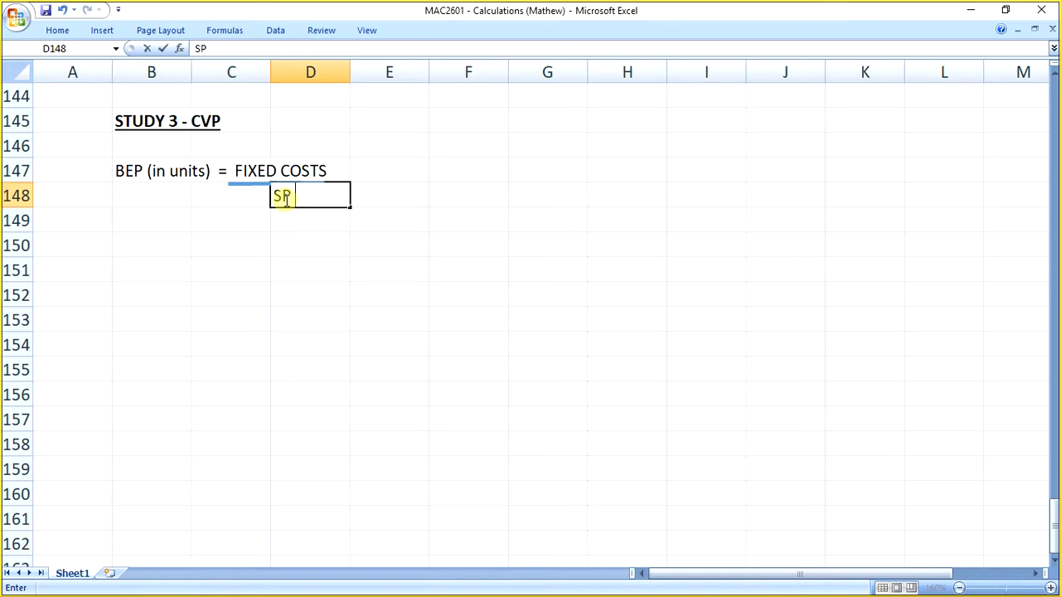
{"action": "type", "text": " - VC"}
{"action": "key", "text": "Return"}
Lengthen the fraction line under "FIXED COSTS" so it extends to about the middle of column E.
{"action": "left_click", "coordinate": [261, 183]}
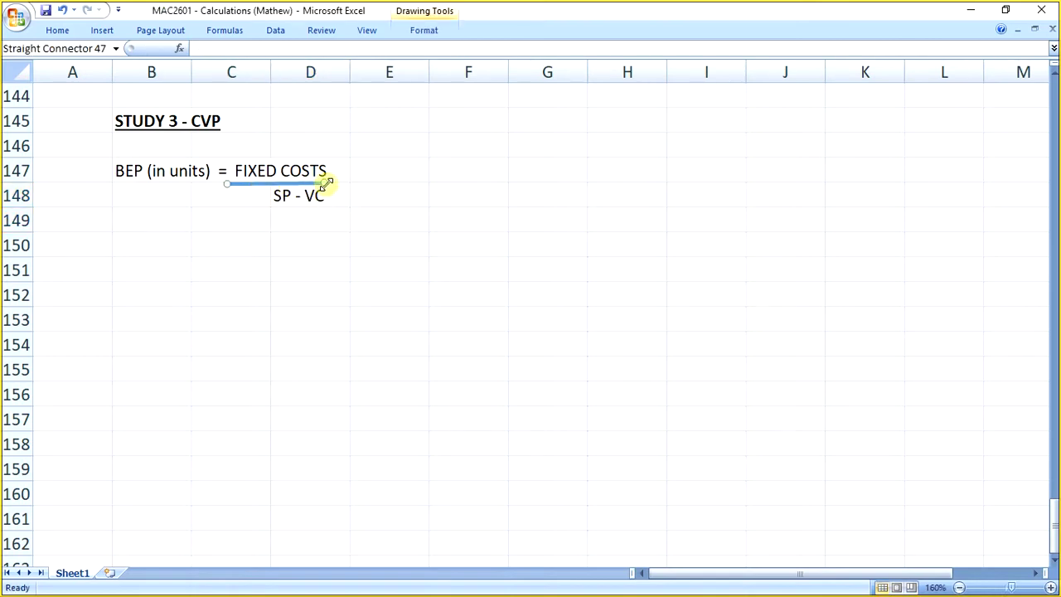
{"action": "left_click_drag", "start_coordinate": [328, 182], "coordinate": [380, 182]}
{"action": "left_click", "coordinate": [381, 244]}
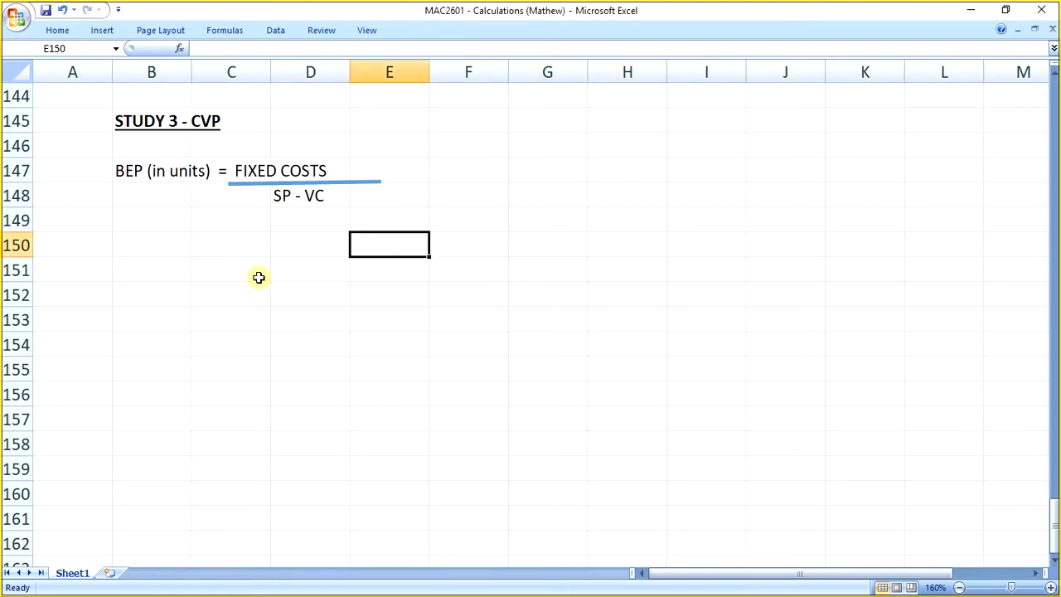
Highlight the "SP - VC" cell D148 with a yellow fill.
{"action": "left_click", "coordinate": [330, 286]}
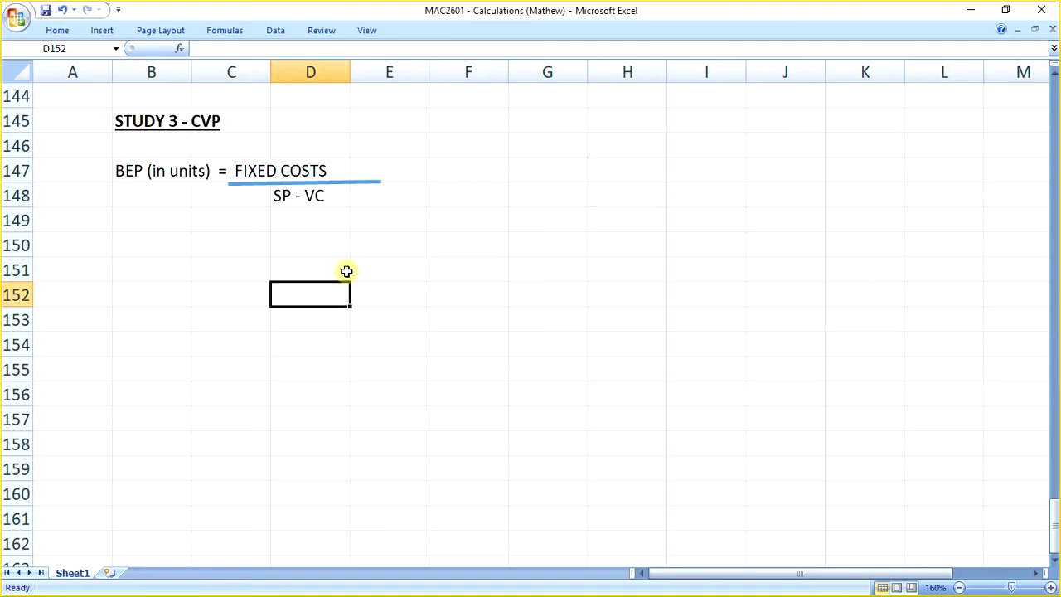
{"action": "left_click", "coordinate": [295, 198]}
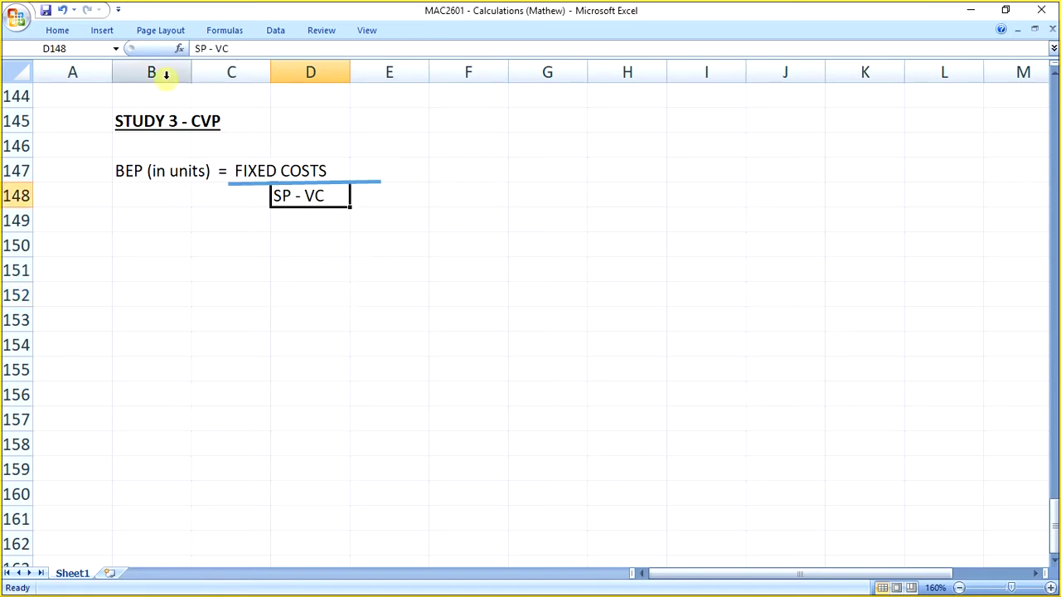
{"action": "left_click", "coordinate": [59, 32]}
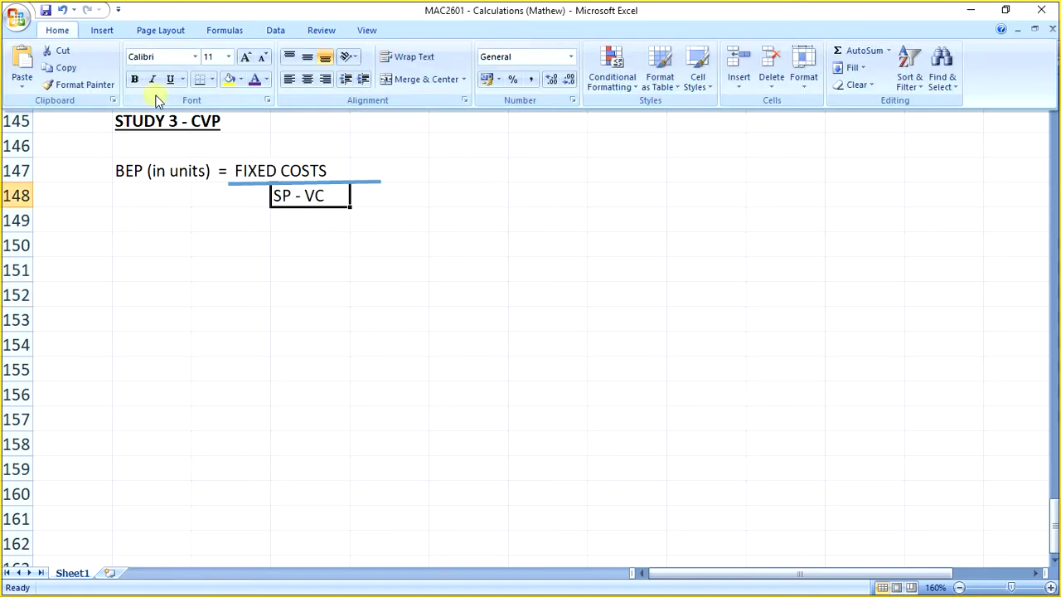
{"action": "left_click", "coordinate": [231, 80]}
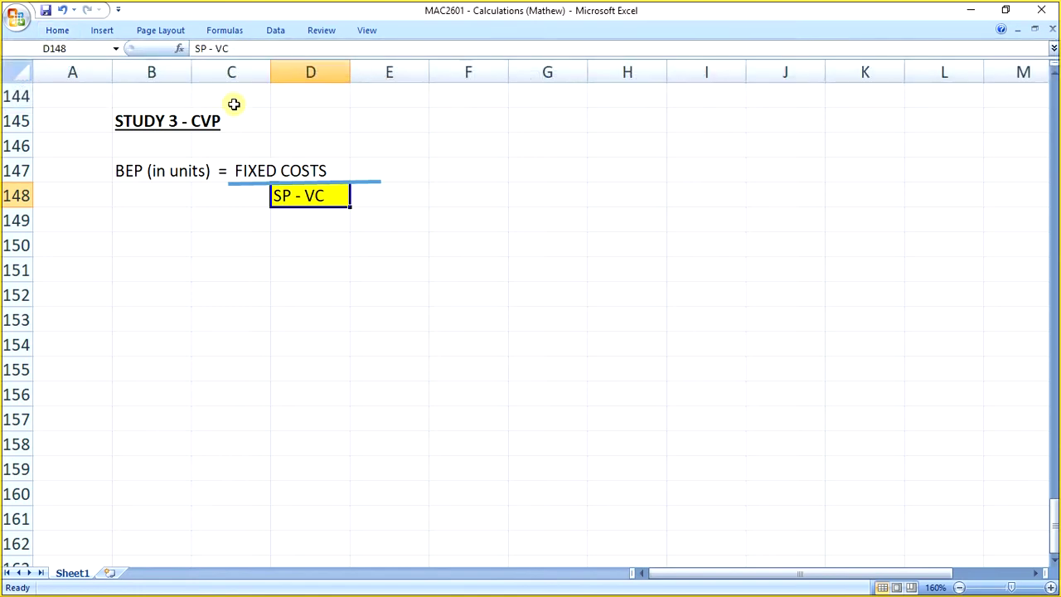
Enter the note "contribution per unit = SP - VC" in cell H148.
{"action": "left_click", "coordinate": [675, 192]}
{"action": "key", "text": "Left"}
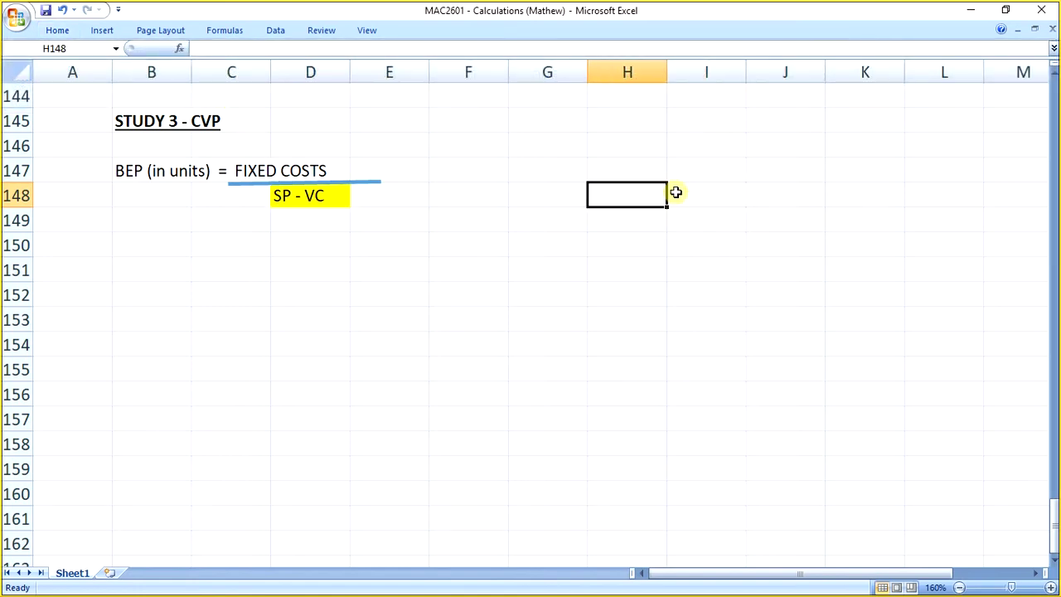
{"action": "type", "text": "contribution"}
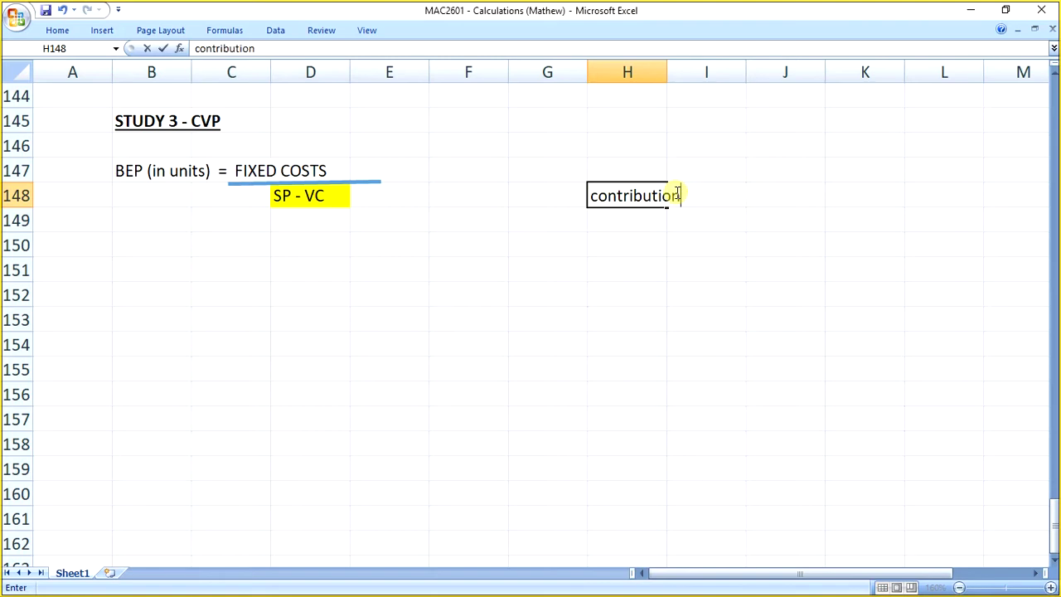
{"action": "type", "text": " per unit "}
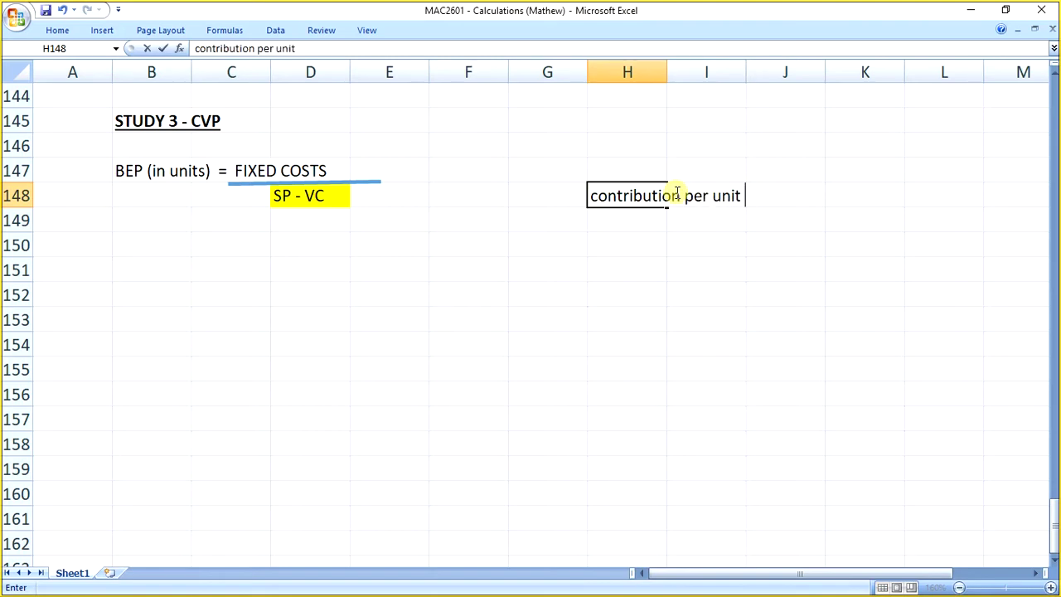
{"action": "type", "text": "= SP - VC"}
{"action": "key", "text": "Return"}
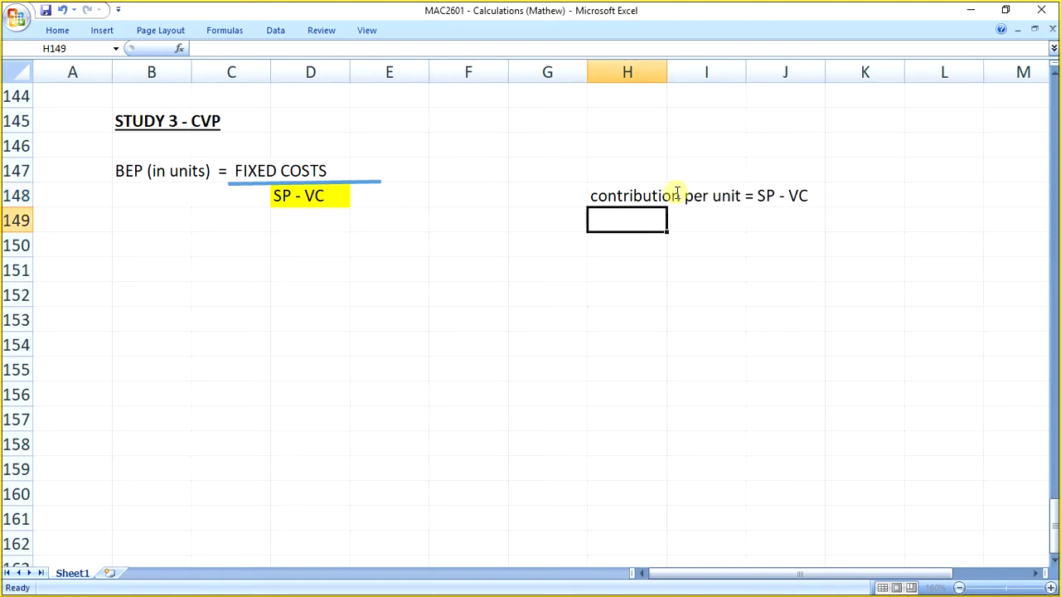
Make the contribution per unit note in H148:J148 bold.
{"action": "left_click_drag", "start_coordinate": [637, 193], "coordinate": [791, 196]}
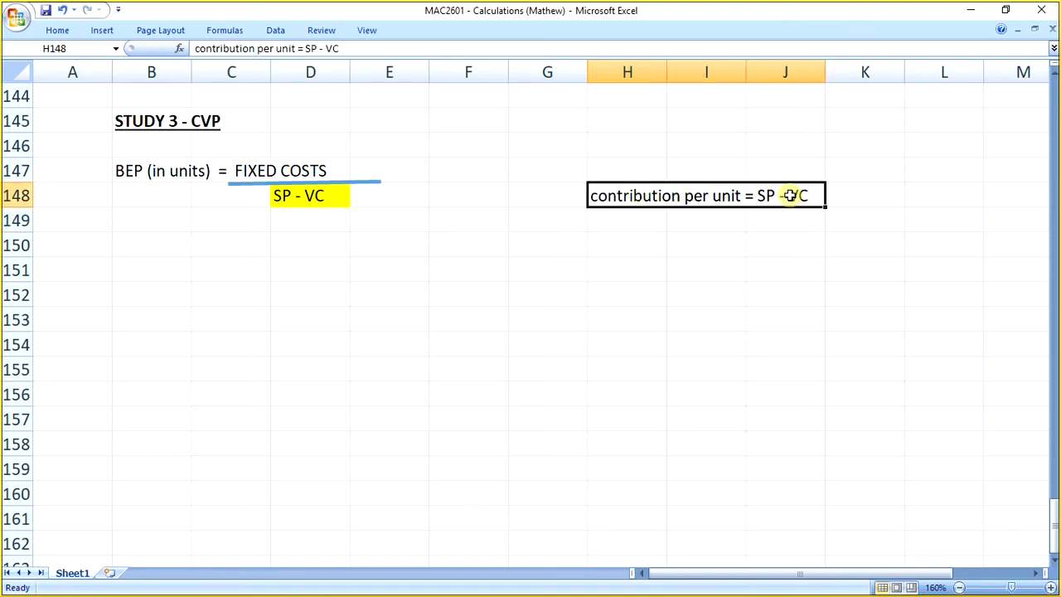
{"action": "key", "text": "ctrl+b"}
{"action": "left_click", "coordinate": [652, 279]}
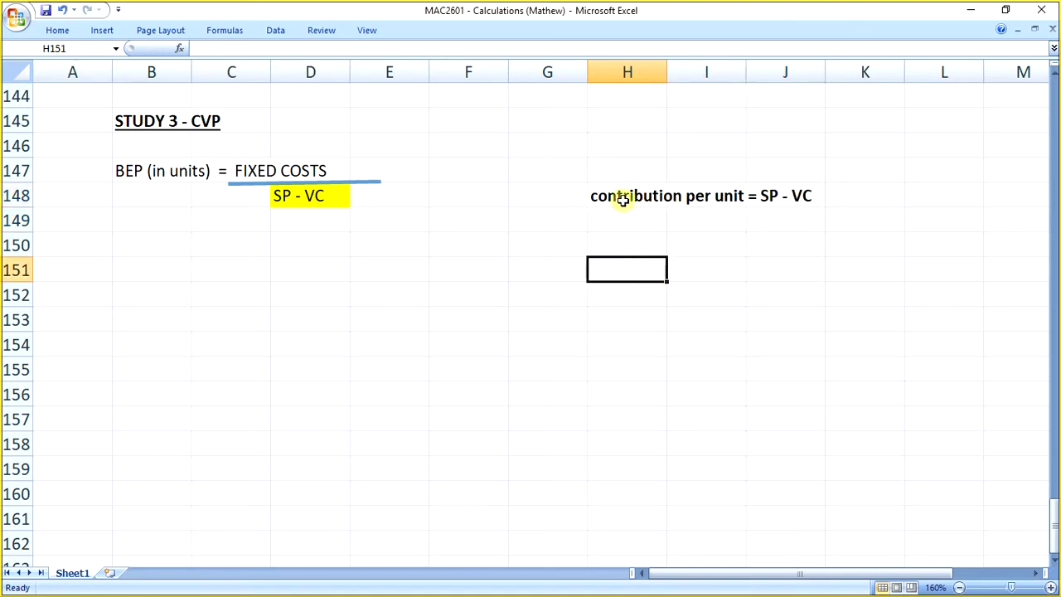
{"action": "left_click_drag", "start_coordinate": [622, 199], "coordinate": [802, 196]}
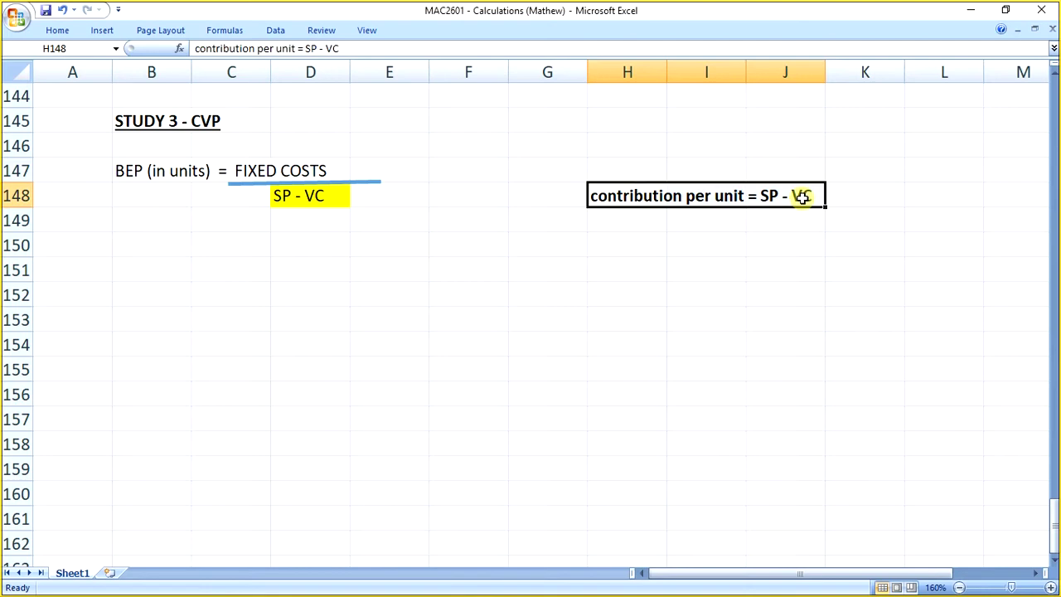
Add the page reference "pg 37" in cell H150 below the contribution note.
{"action": "left_click", "coordinate": [609, 241]}
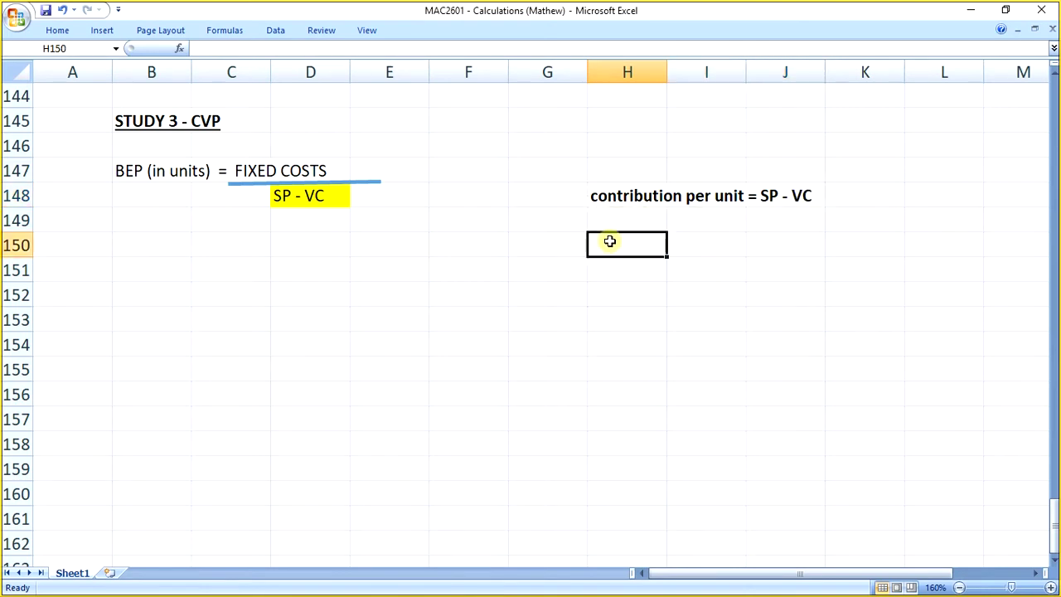
{"action": "type", "text": "pg"}
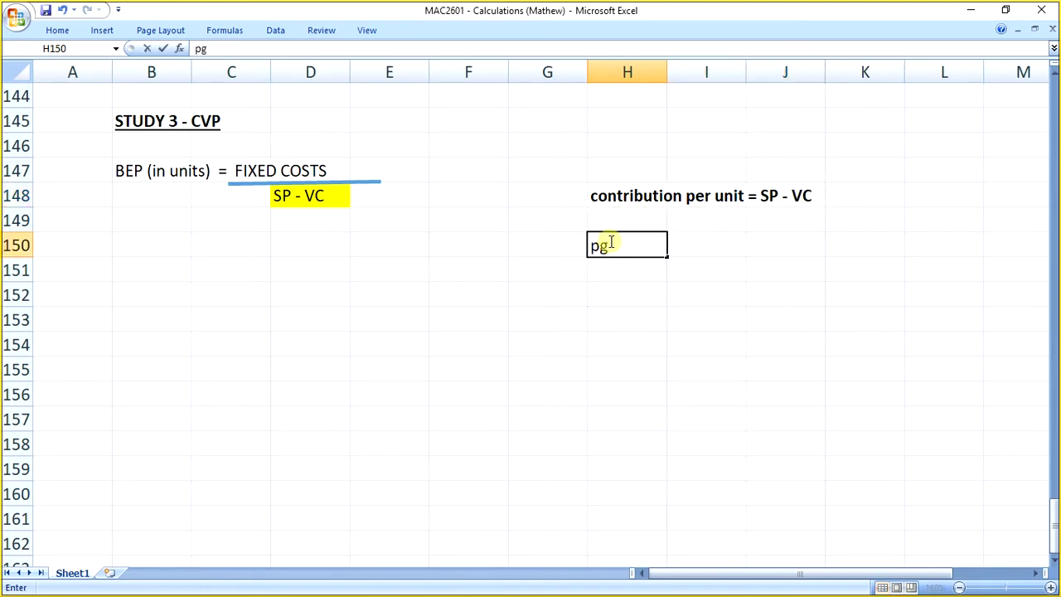
{"action": "type", "text": " 37"}
{"action": "key", "text": "Return"}
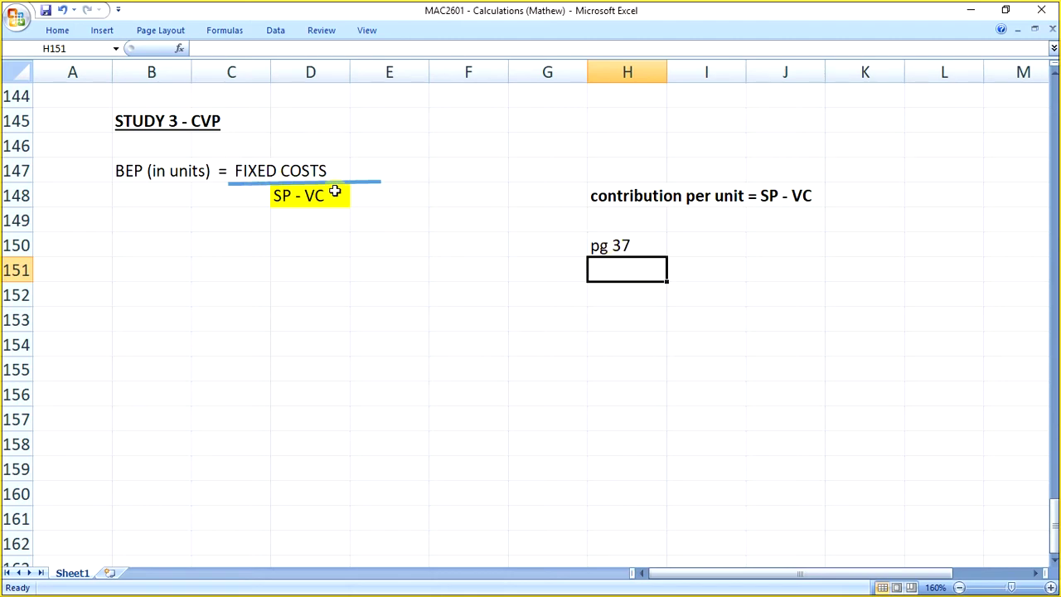
{"action": "left_click_drag", "start_coordinate": [620, 196], "coordinate": [836, 194]}
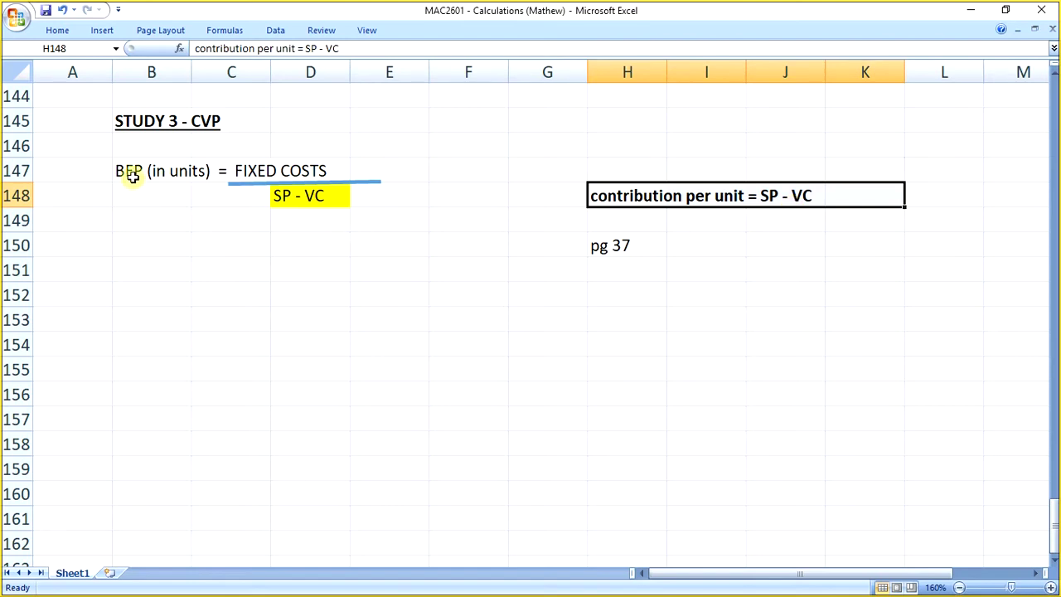
Enter the formula text "BEP (in RANDS) = BEP (in units) x SP" in cell B153.
{"action": "left_click", "coordinate": [145, 311]}
{"action": "type", "text": "B"}
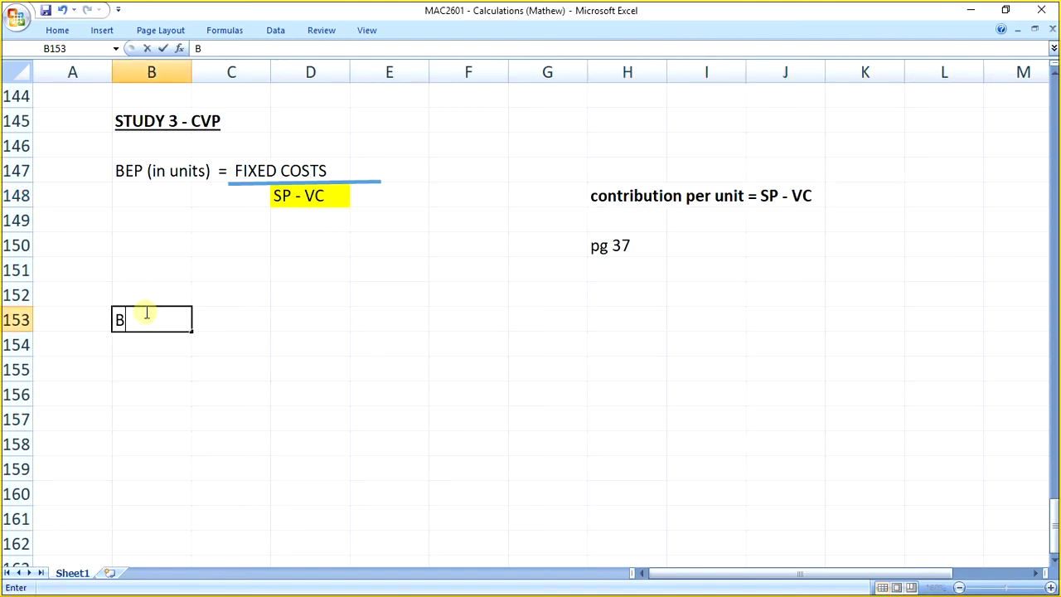
{"action": "type", "text": "EP (in RANS"}
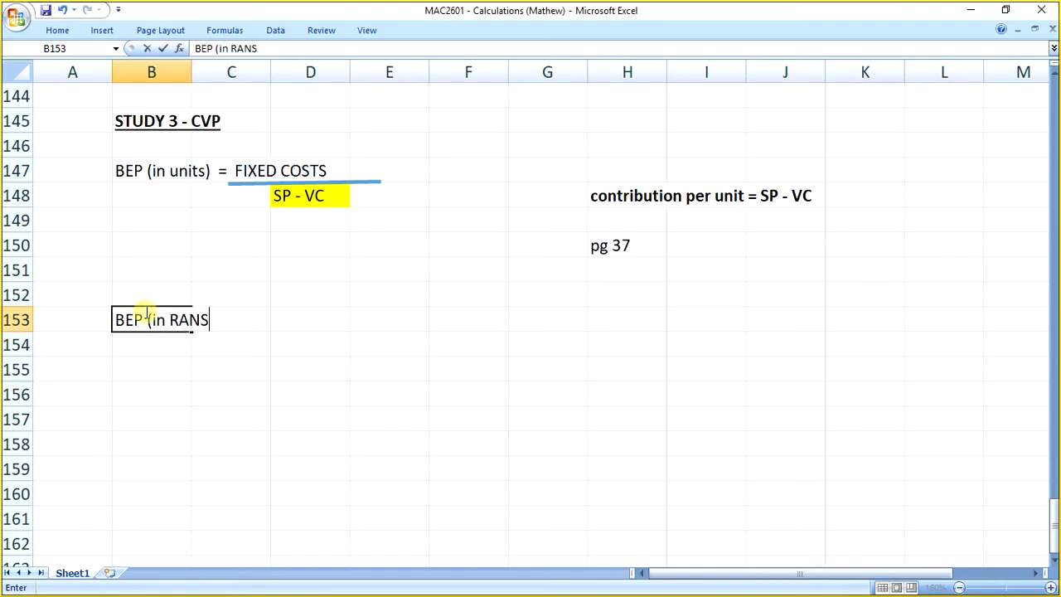
{"action": "key", "text": "BackSpace"}
{"action": "type", "text": "DS) = "}
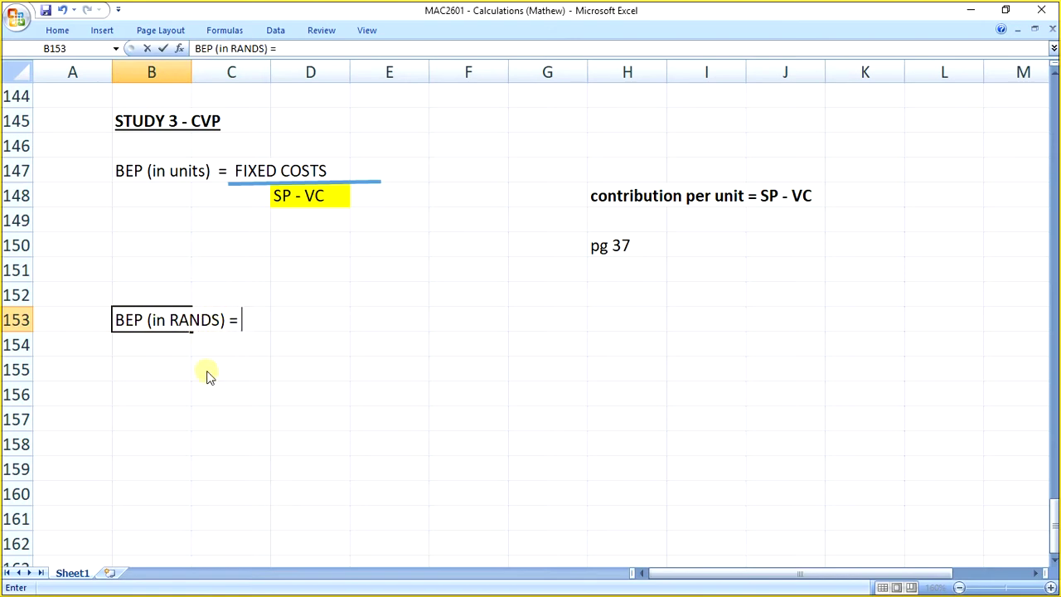
{"action": "type", "text": " BEP "}
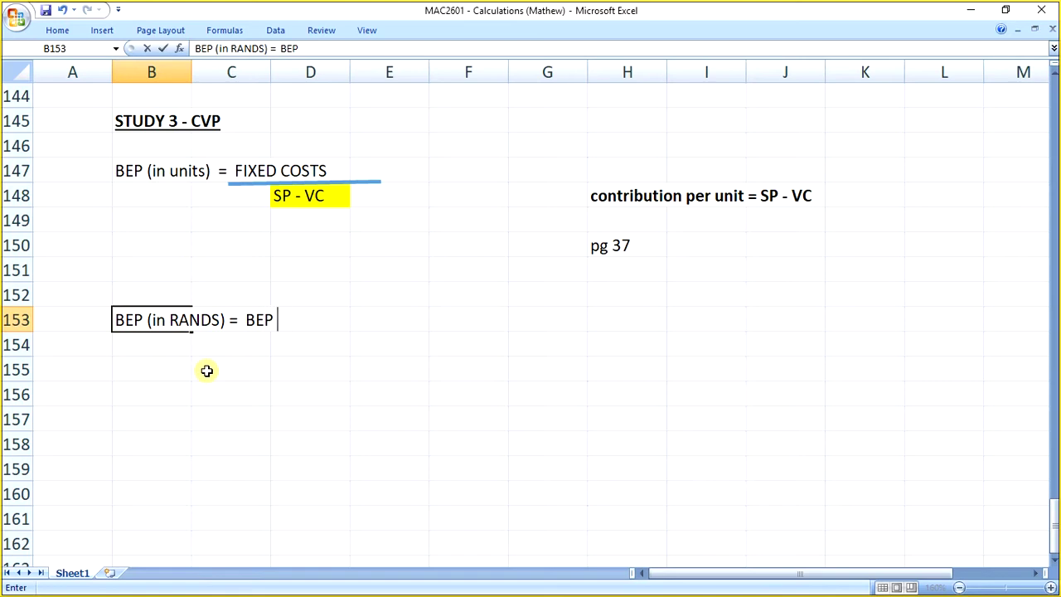
{"action": "type", "text": "(in units"}
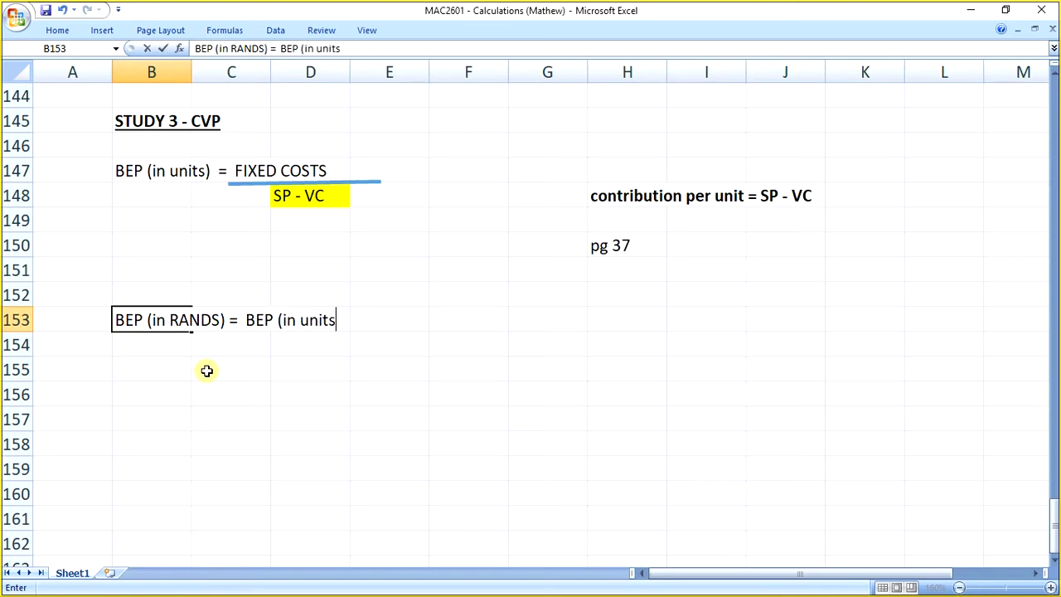
{"action": "type", "text": ")  x SP"}
{"action": "key", "text": "Return"}
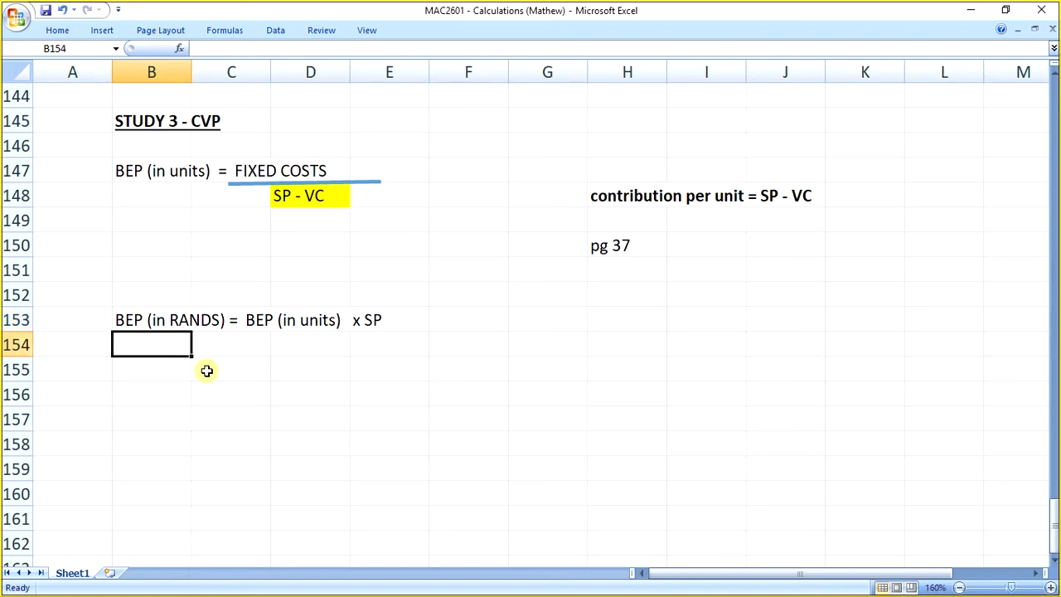
{"action": "left_click_drag", "start_coordinate": [126, 173], "coordinate": [406, 202]}
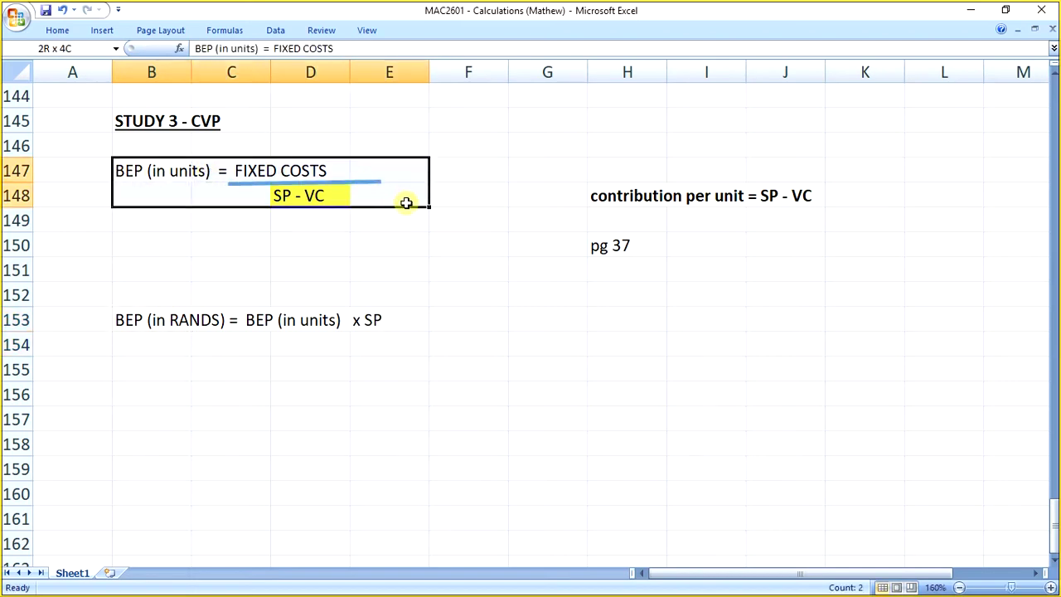
{"action": "left_click_drag", "start_coordinate": [126, 328], "coordinate": [380, 324]}
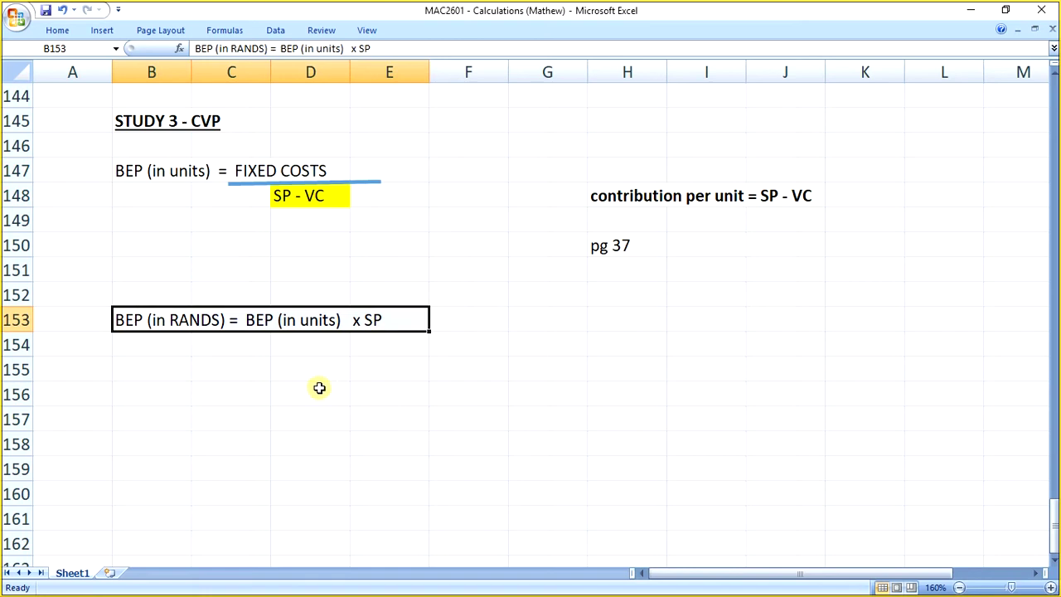
Enter the activity heading "Act 3.4 pg 39" in cell B155.
{"action": "left_click", "coordinate": [149, 378]}
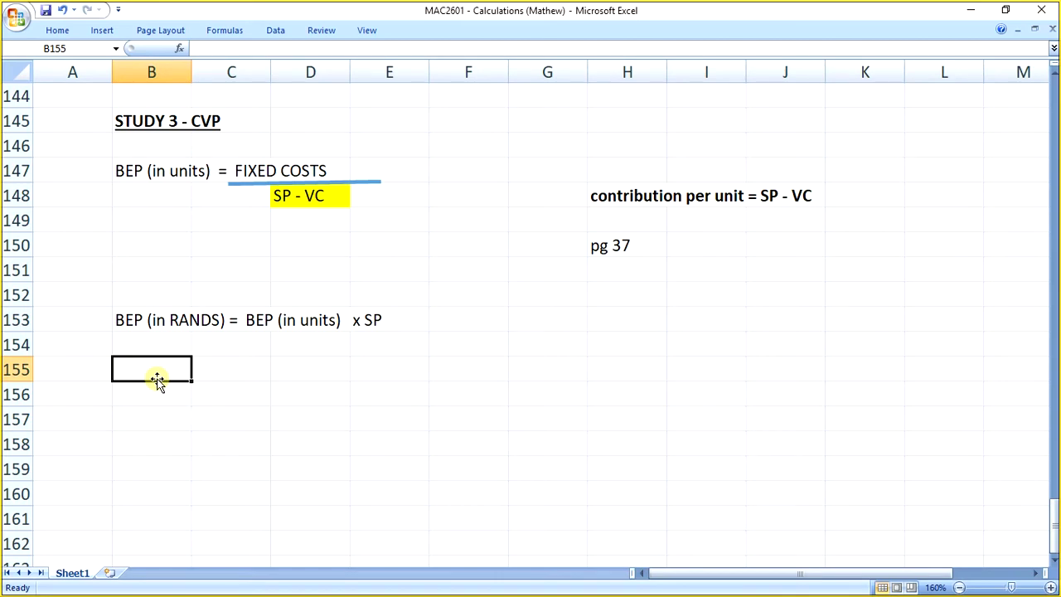
{"action": "type", "text": "Act"}
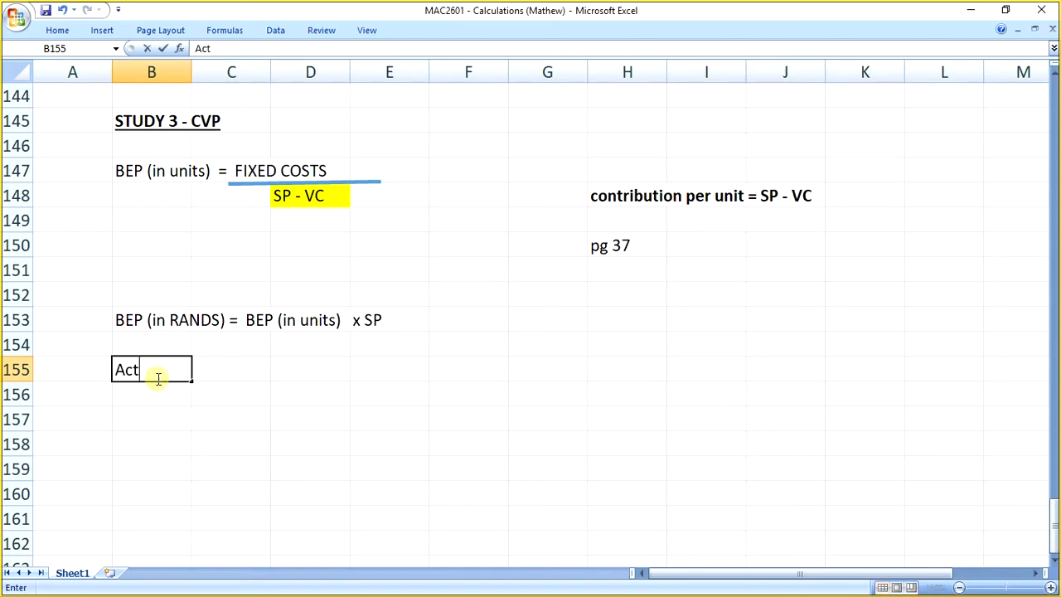
{"action": "type", "text": " 3.4  pg"}
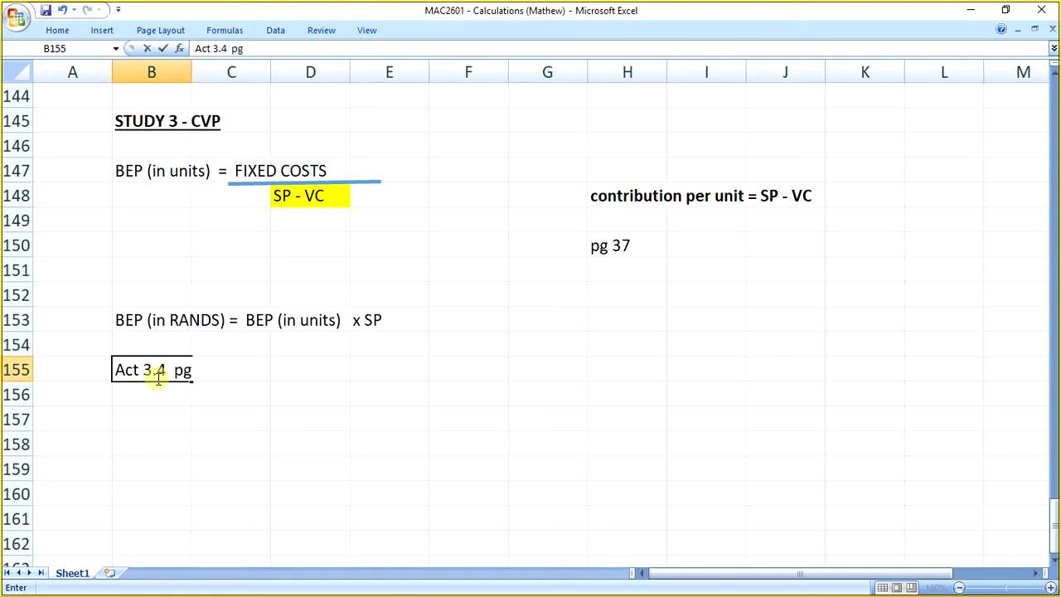
{"action": "type", "text": " 39"}
{"action": "key", "text": "Return"}
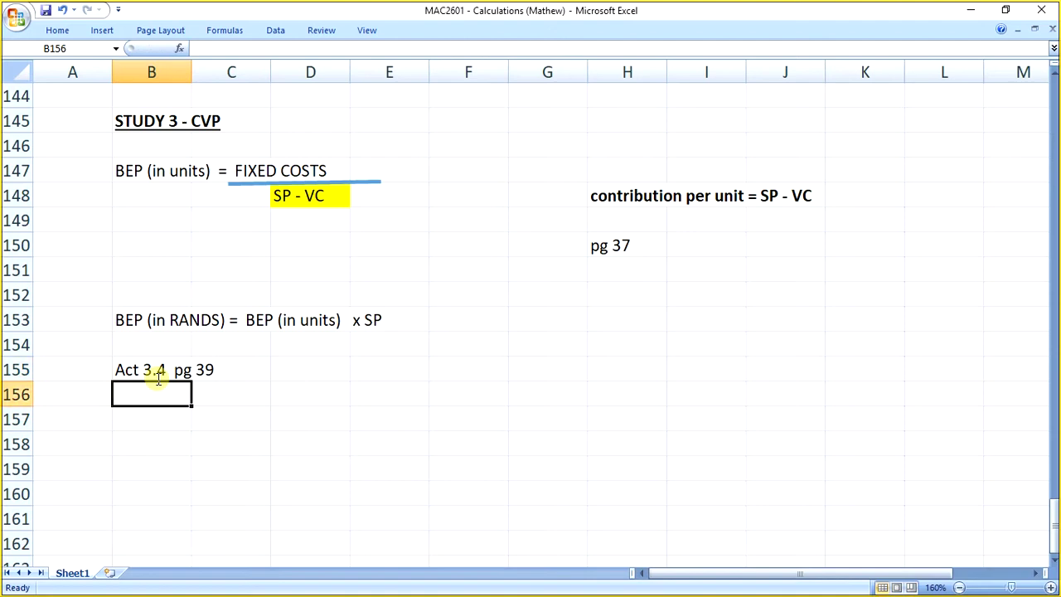
Make the Act 3.4 heading in cell B155 bold and underlined.
{"action": "left_click", "coordinate": [157, 377]}
{"action": "key", "text": "ctrl+b"}
{"action": "key", "text": "ctrl+u"}
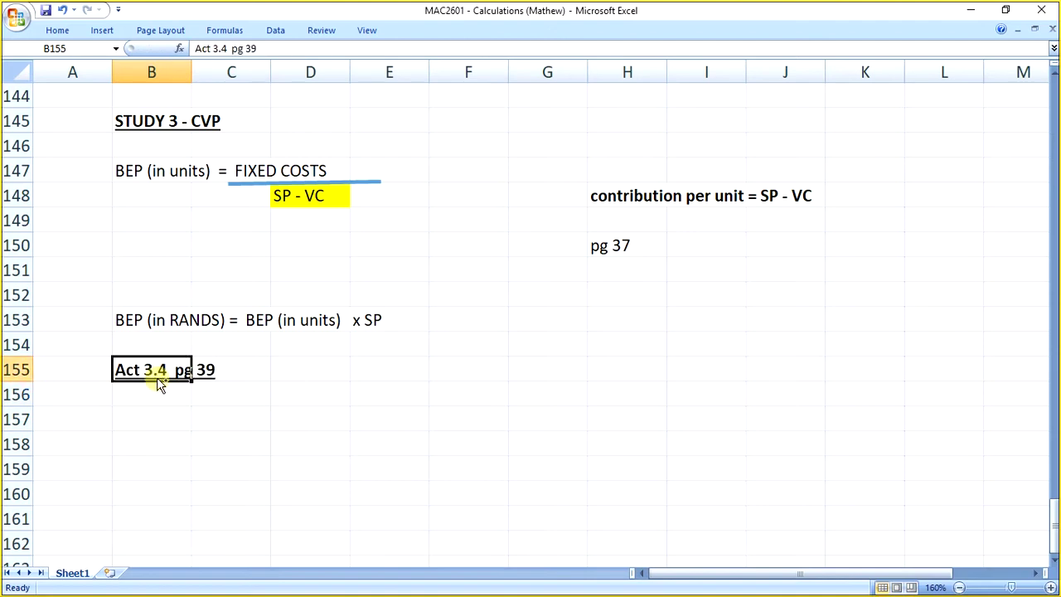
{"action": "key", "text": "Return"}
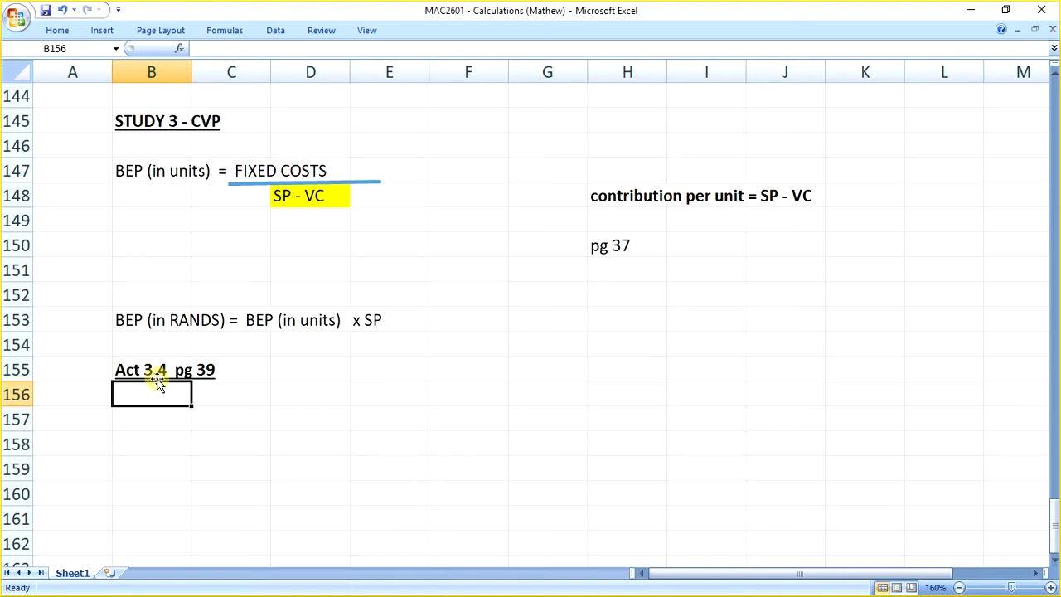
{"action": "key", "text": "Down"}
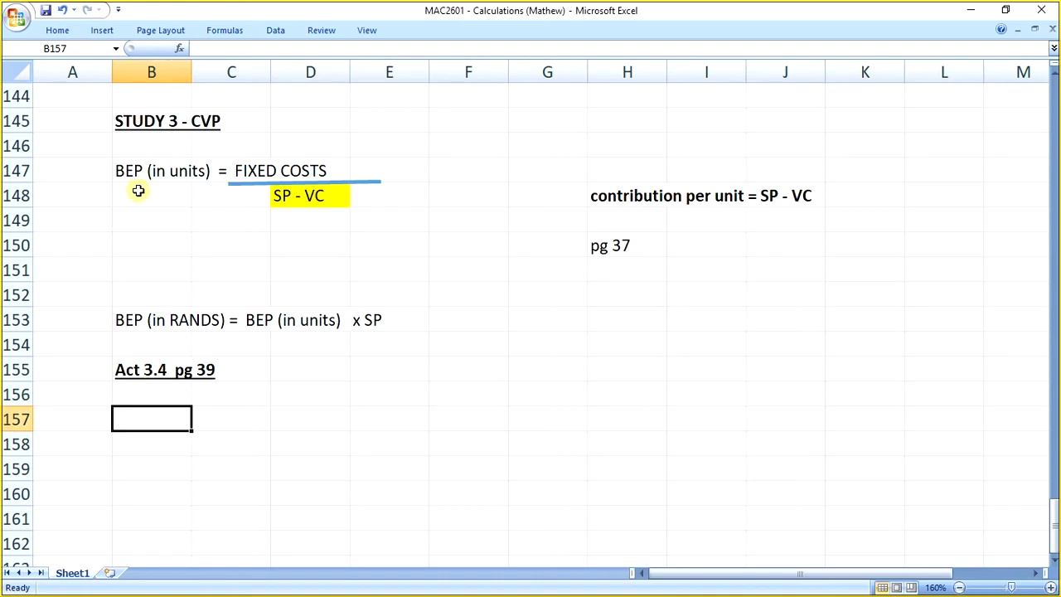
Copy the BEP (in units) formula block from B147:E148 to the area starting at B157, below the Act 3.4 heading.
{"action": "left_click_drag", "start_coordinate": [130, 170], "coordinate": [418, 199]}
{"action": "key", "text": "ctrl+c"}
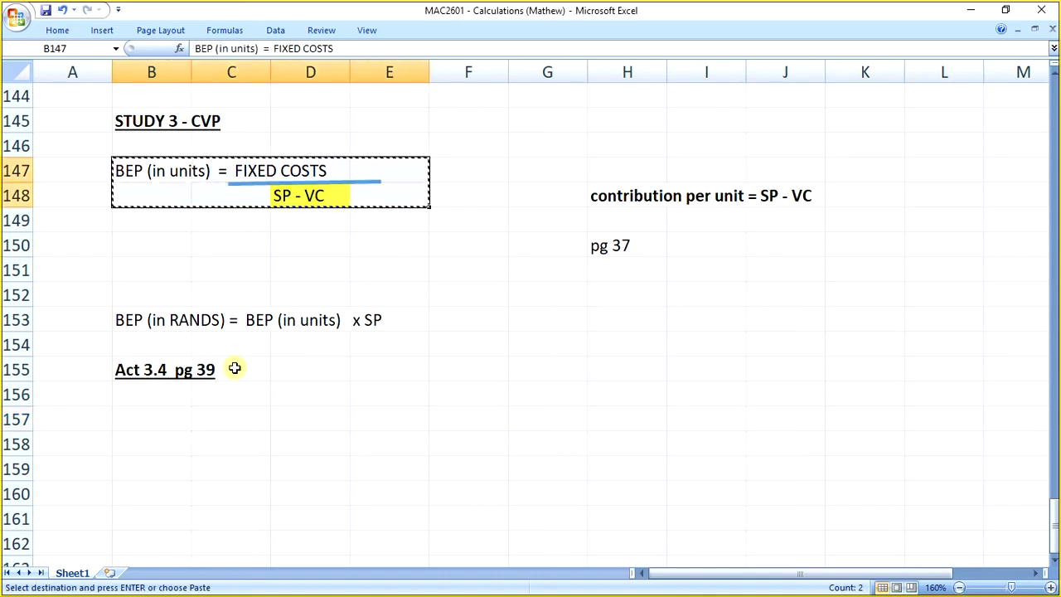
{"action": "left_click", "coordinate": [163, 419]}
{"action": "key", "text": "ctrl+v"}
{"action": "left_click", "coordinate": [327, 516]}
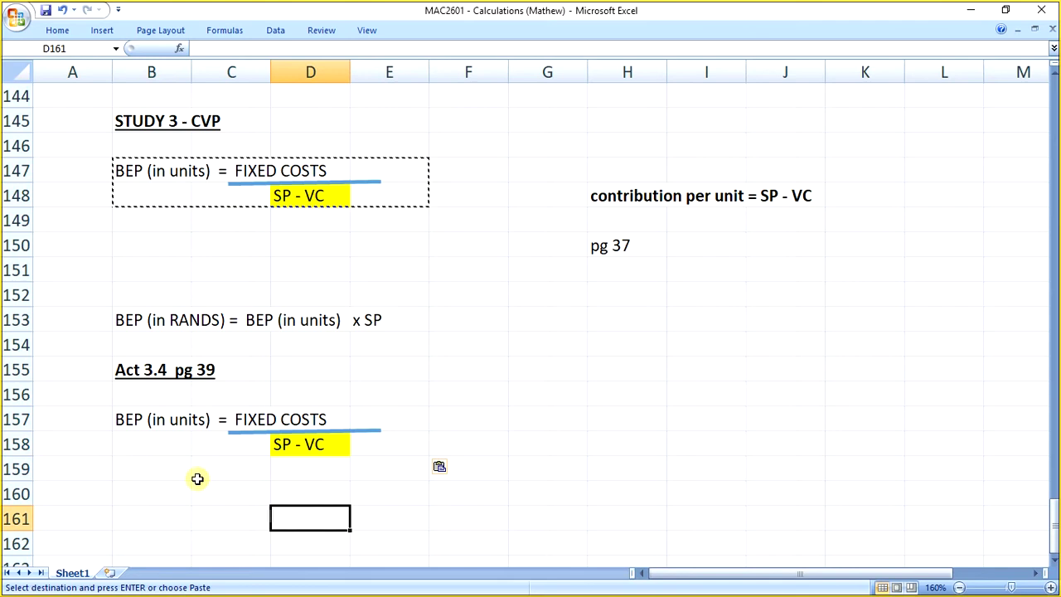
Copy the BEP (in RANDS) formula text from B153:E153 to cell B162.
{"action": "left_click_drag", "start_coordinate": [149, 319], "coordinate": [397, 319]}
{"action": "key", "text": "ctrl+c"}
{"action": "scroll", "coordinate": [373, 365], "scroll_direction": "down", "scroll_amount": 2}
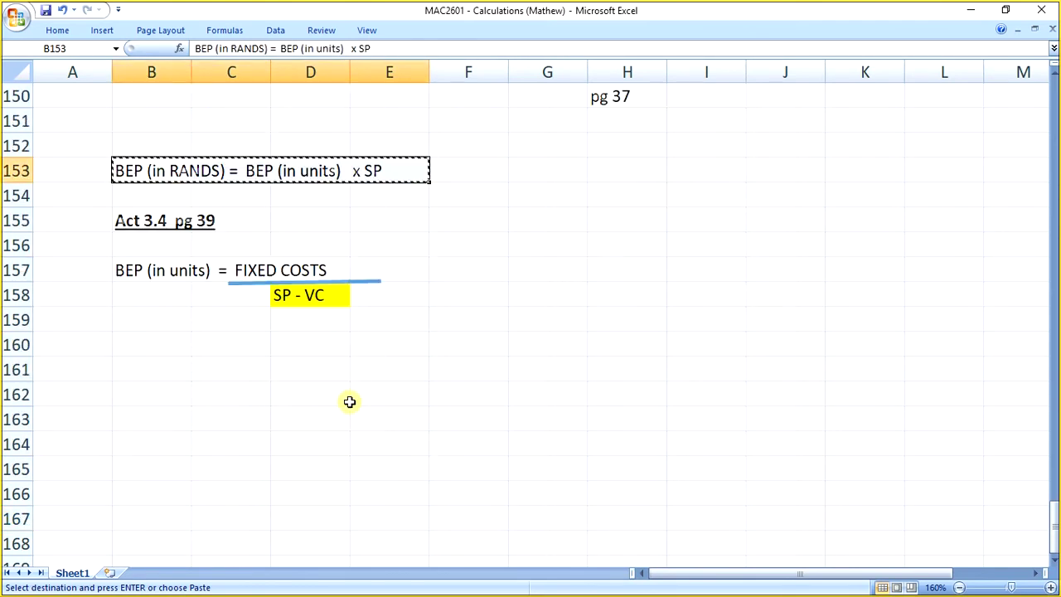
{"action": "left_click", "coordinate": [159, 394]}
{"action": "key", "text": "ctrl+v"}
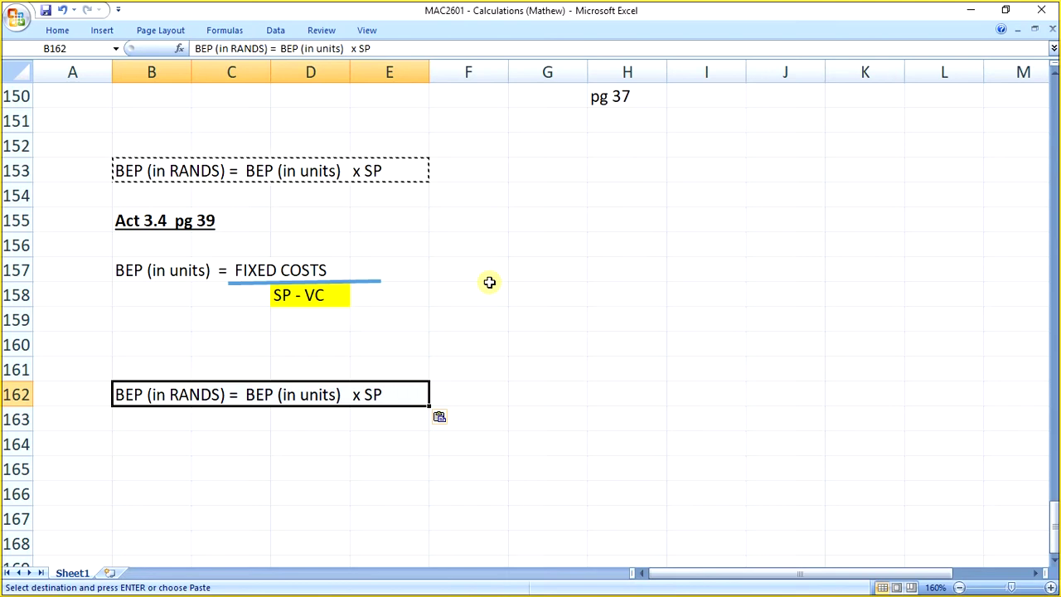
Duplicate the BEP (in units) block in B157:E158 directly below itself, starting at B159.
{"action": "left_click", "coordinate": [538, 277]}
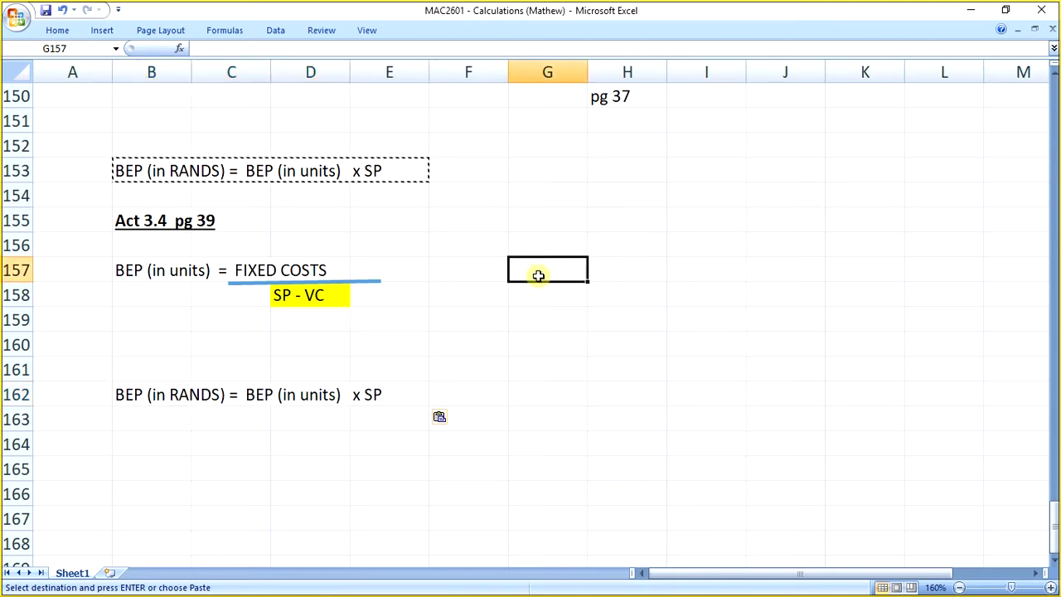
{"action": "left_click_drag", "start_coordinate": [164, 274], "coordinate": [384, 295]}
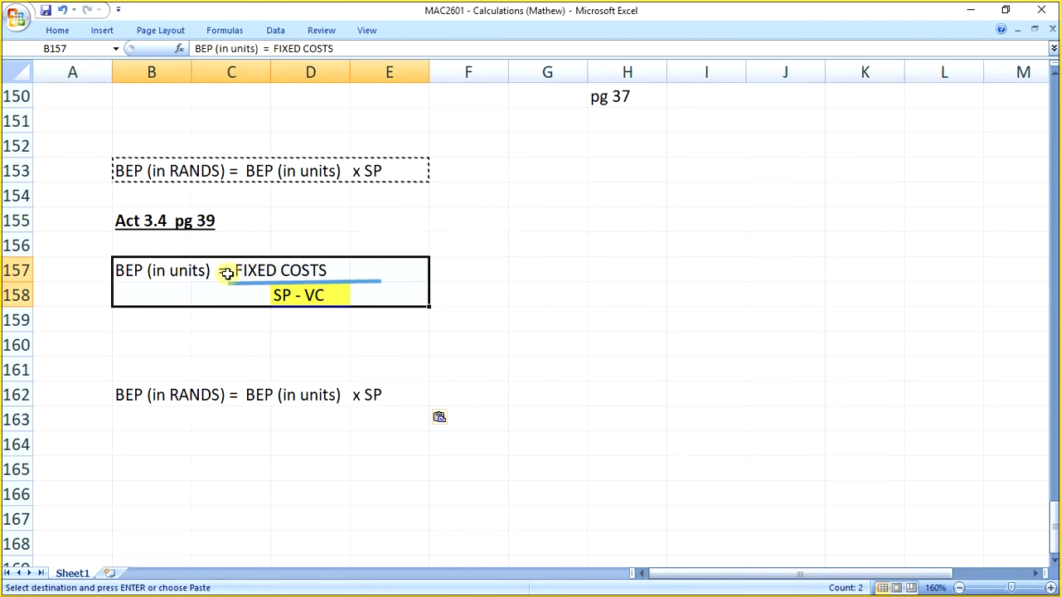
{"action": "key", "text": "ctrl+c"}
{"action": "left_click", "coordinate": [163, 313]}
{"action": "key", "text": "ctrl+v"}
{"action": "left_click", "coordinate": [249, 318]}
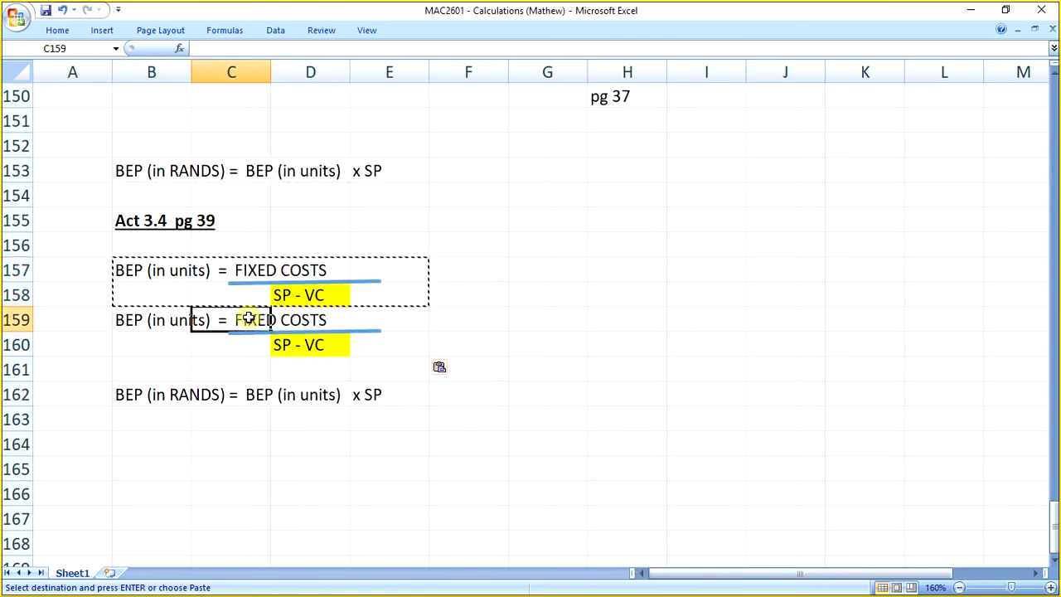
Replace FIXED COSTS with 200000 in the BEP (in units) text of cell B159.
{"action": "left_click", "coordinate": [149, 316]}
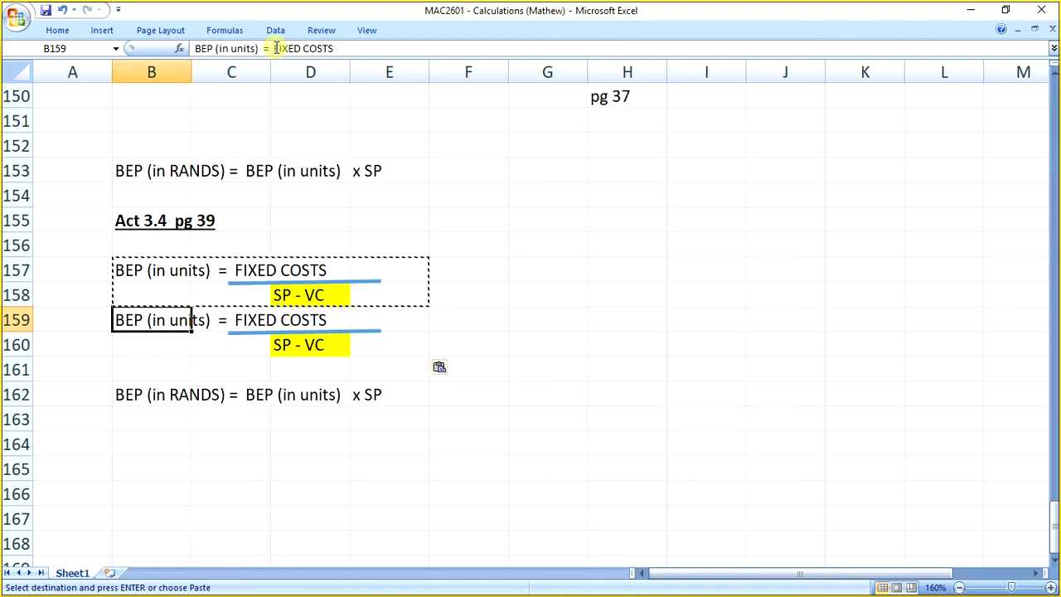
{"action": "left_click_drag", "start_coordinate": [275, 48], "coordinate": [337, 48]}
{"action": "type", "text": "20000"}
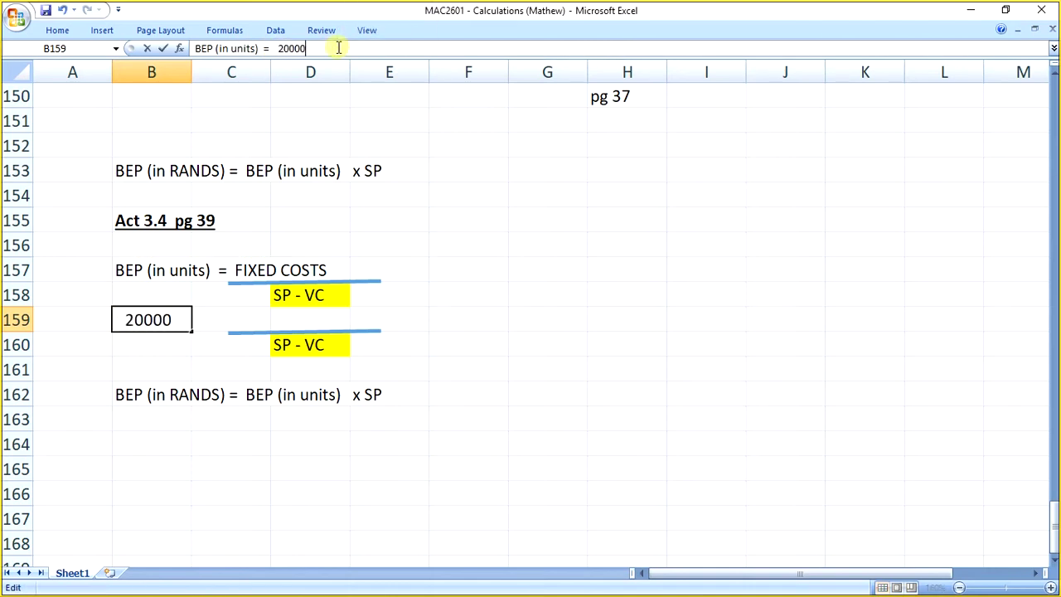
{"action": "type", "text": "0"}
{"action": "key", "text": "Return"}
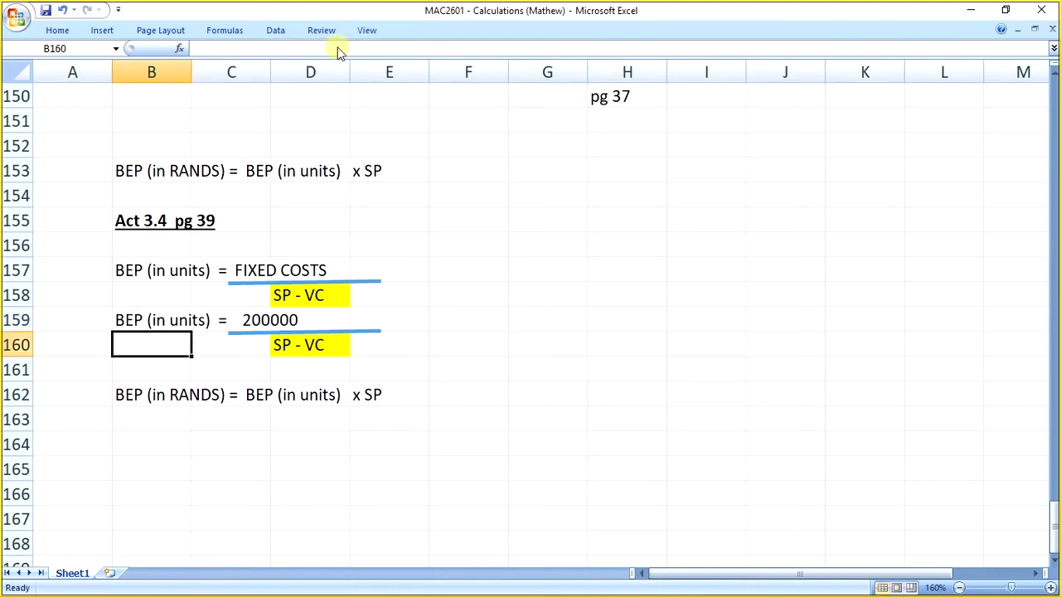
Replace SP with 20 in the denominator in cell D160 so it reads "20 - VC".
{"action": "left_click", "coordinate": [286, 342]}
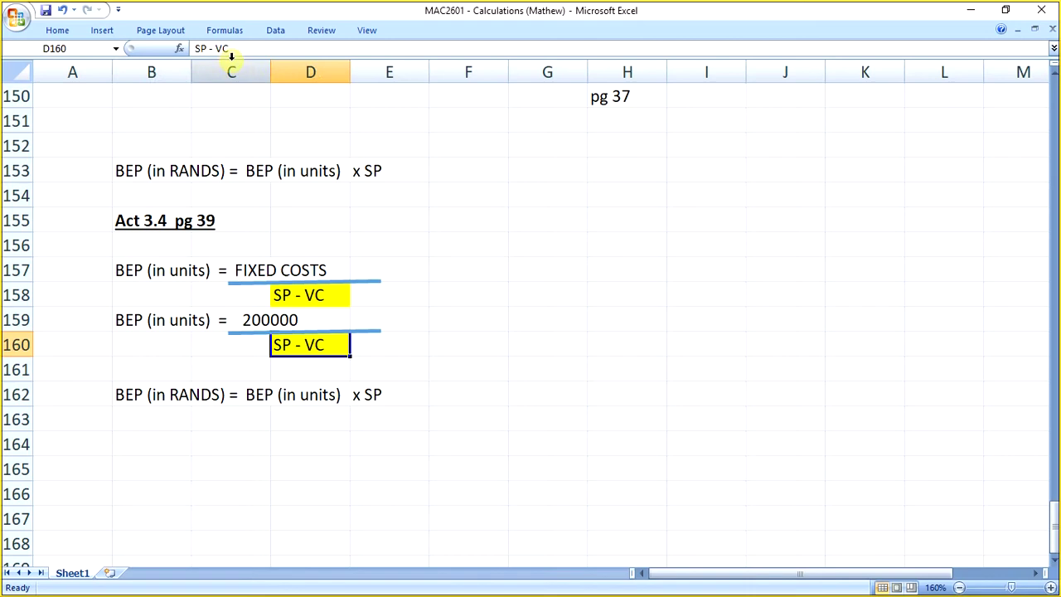
{"action": "left_click", "coordinate": [207, 48]}
{"action": "key", "text": "BackSpace"}
{"action": "key", "text": "BackSpace"}
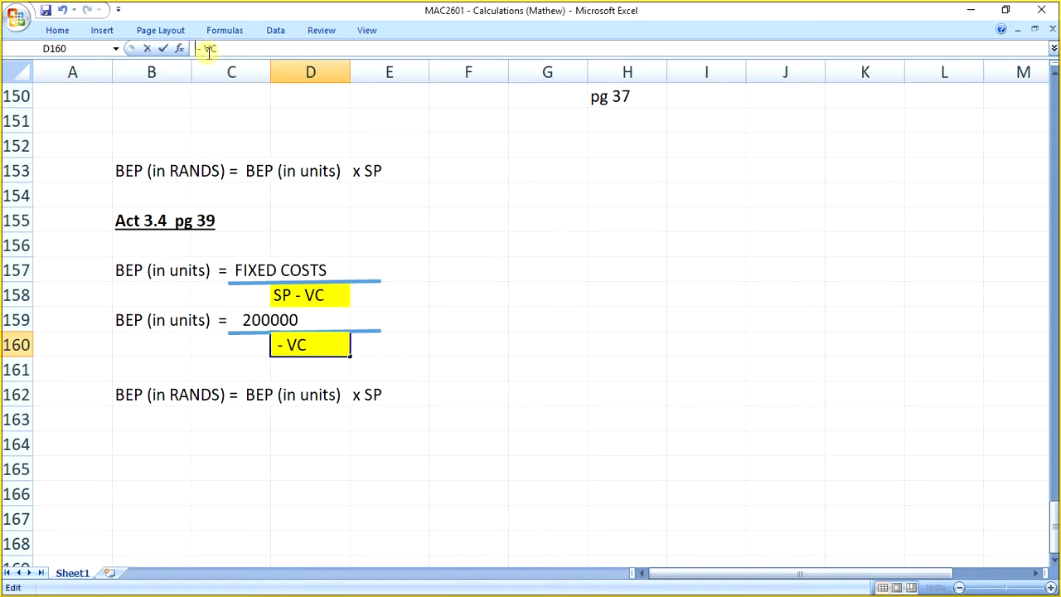
{"action": "type", "text": "20"}
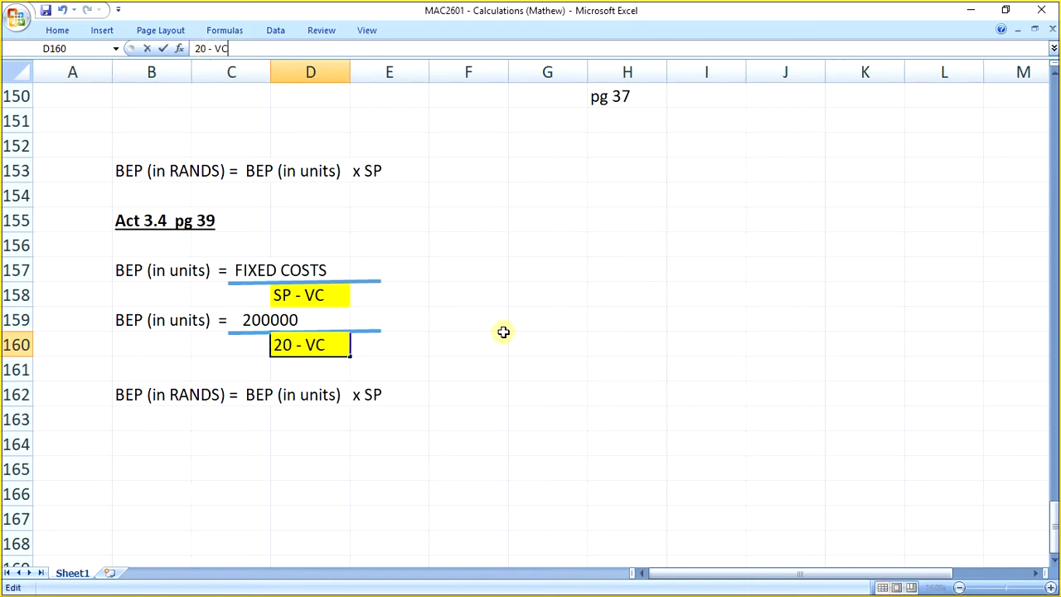
{"action": "left_click", "coordinate": [518, 346]}
Enter the note "TOTAL VARIABLE COSTS divided by units" in cell H159.
{"action": "left_click", "coordinate": [658, 318]}
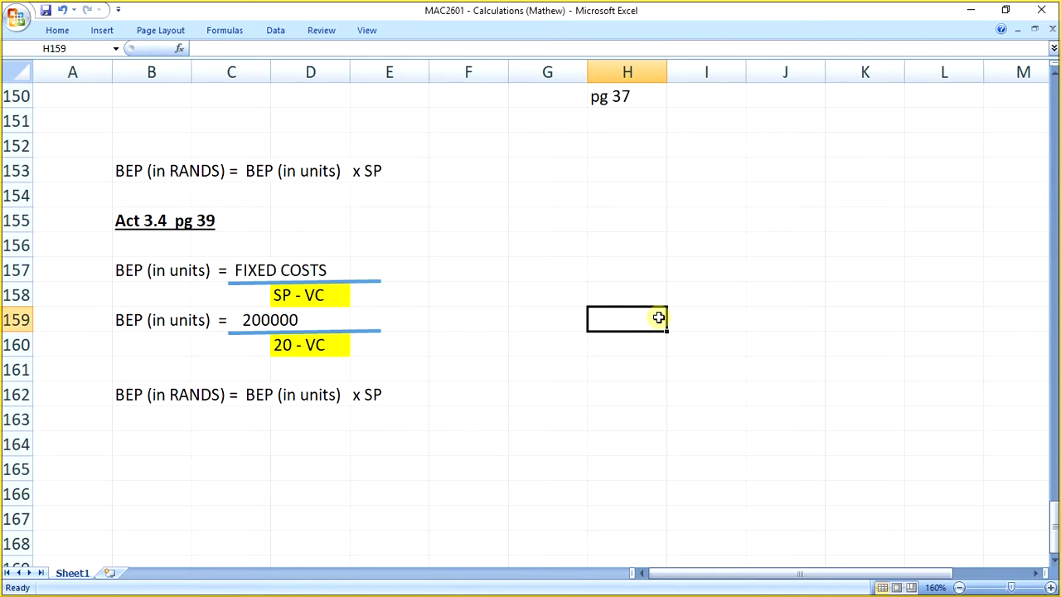
{"action": "type", "text": "TOTAL V"}
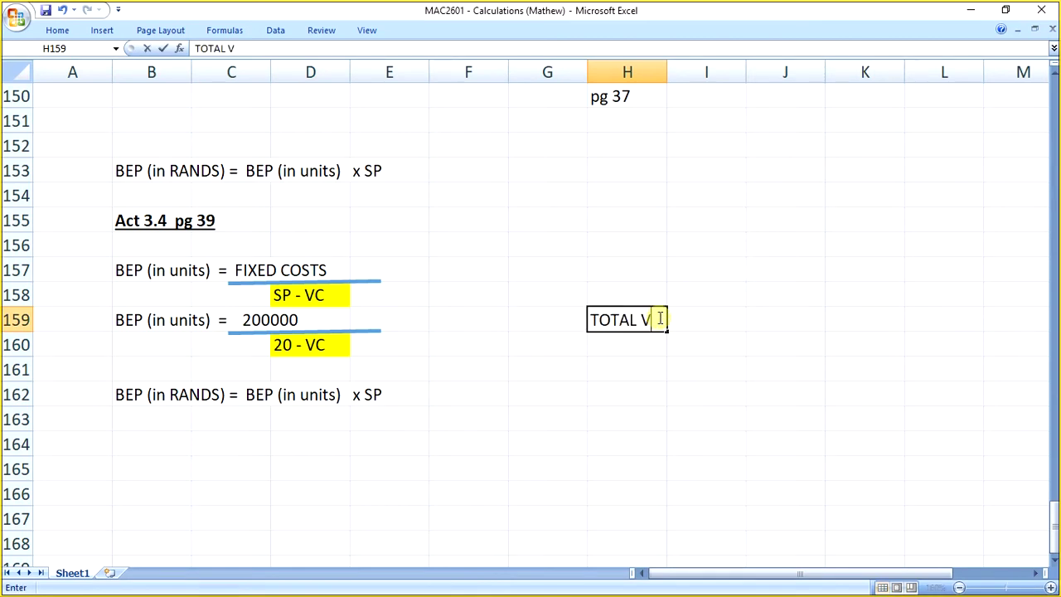
{"action": "type", "text": "ARIAB"}
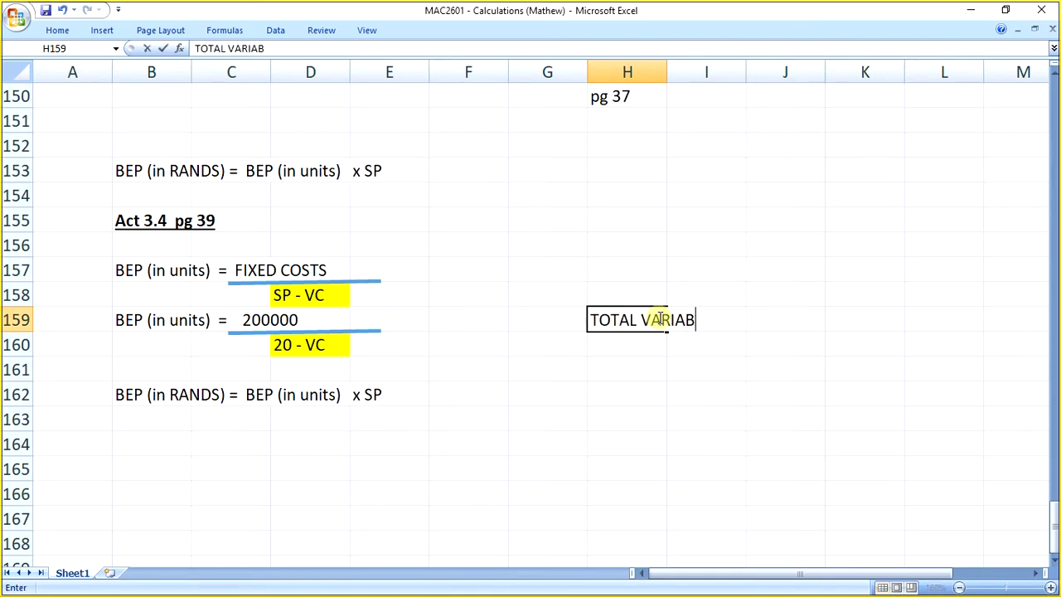
{"action": "type", "text": "LE COSTS"}
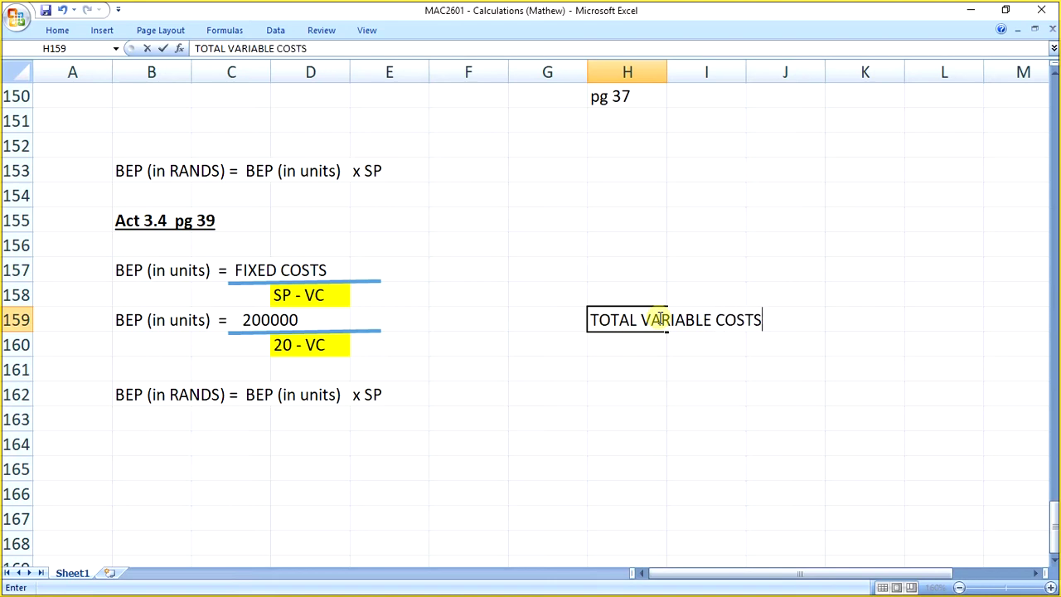
{"action": "type", "text": " divide"}
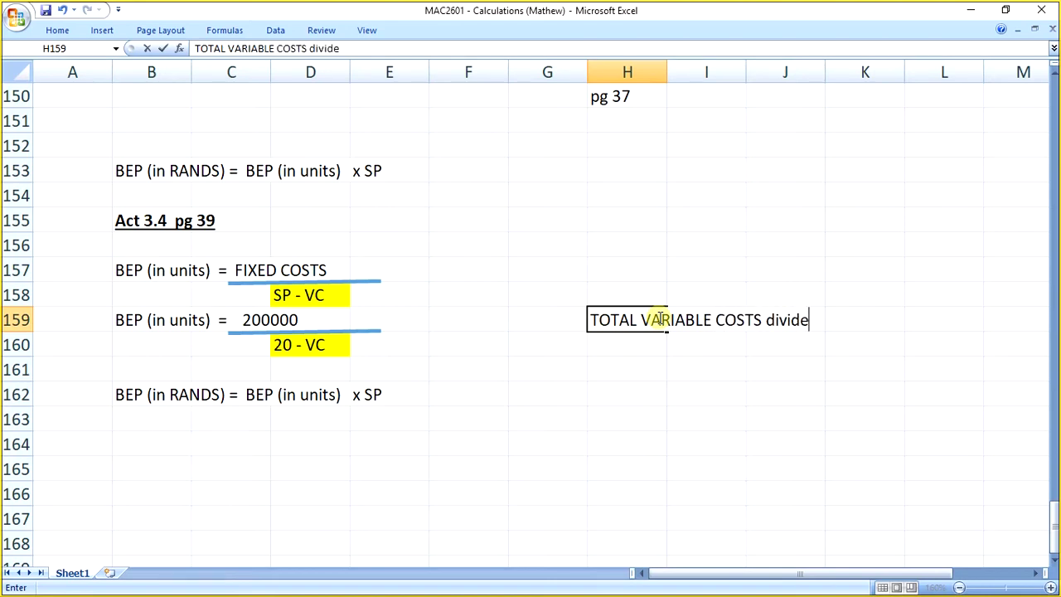
{"action": "type", "text": "d by units"}
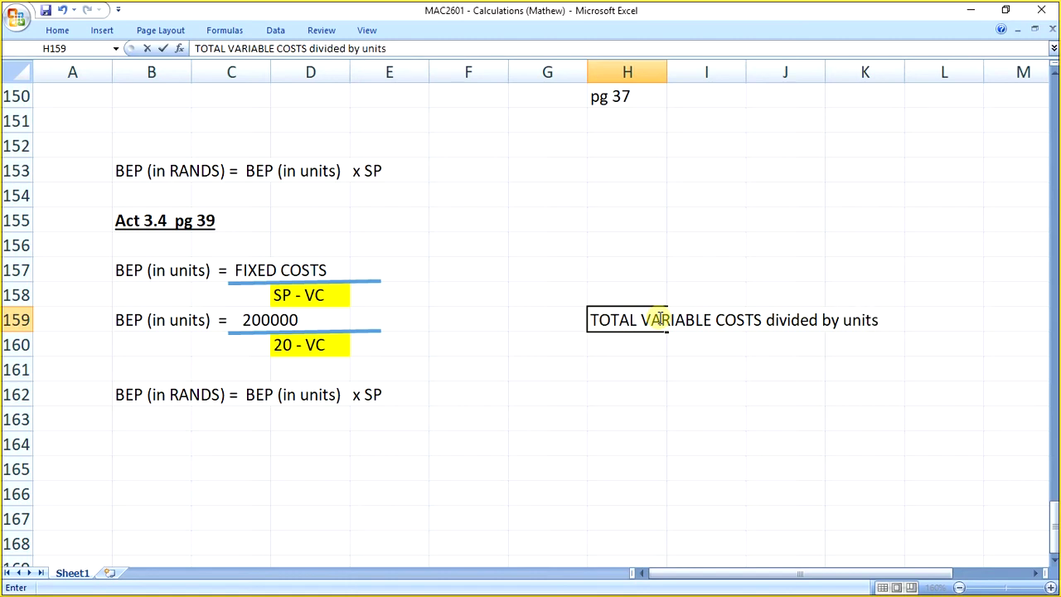
{"action": "key", "text": "Return"}
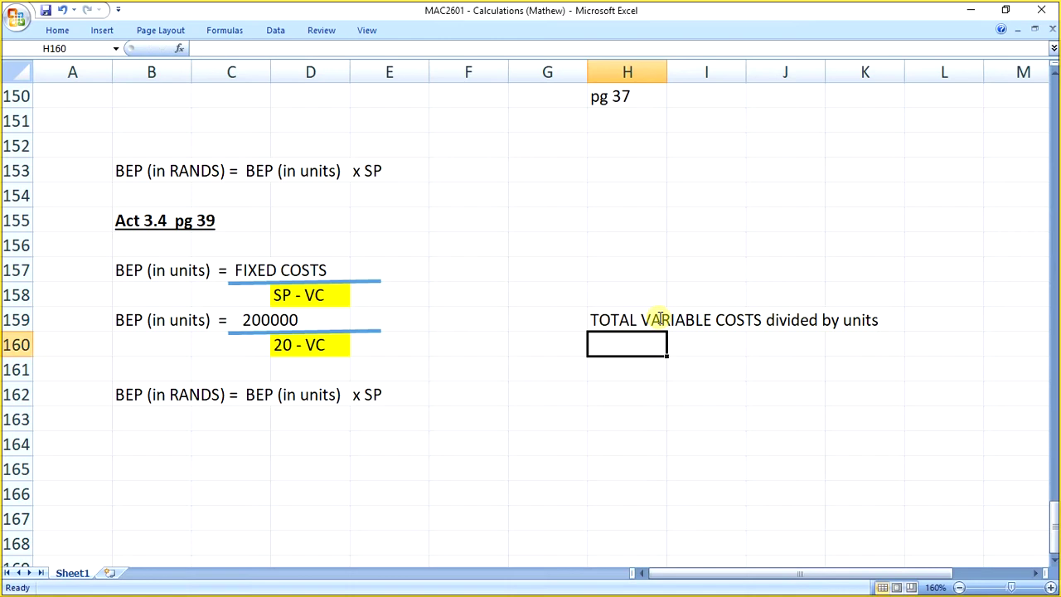
Enter the variable cost working "(120000 + 160000 + 80000) =" as text in cell I160.
{"action": "left_click", "coordinate": [711, 347]}
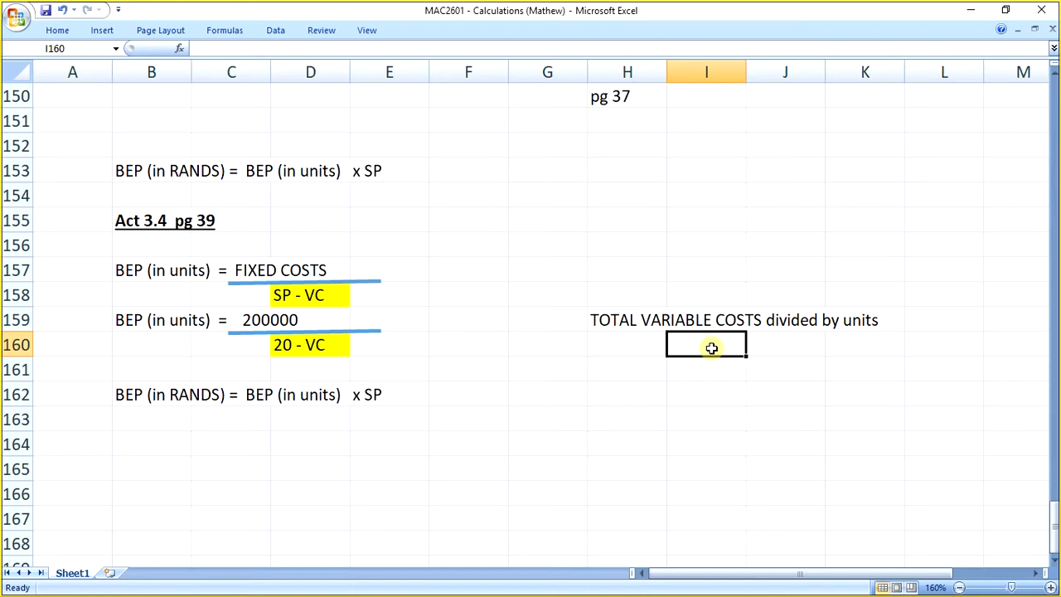
{"action": "type", "text": "(120000"}
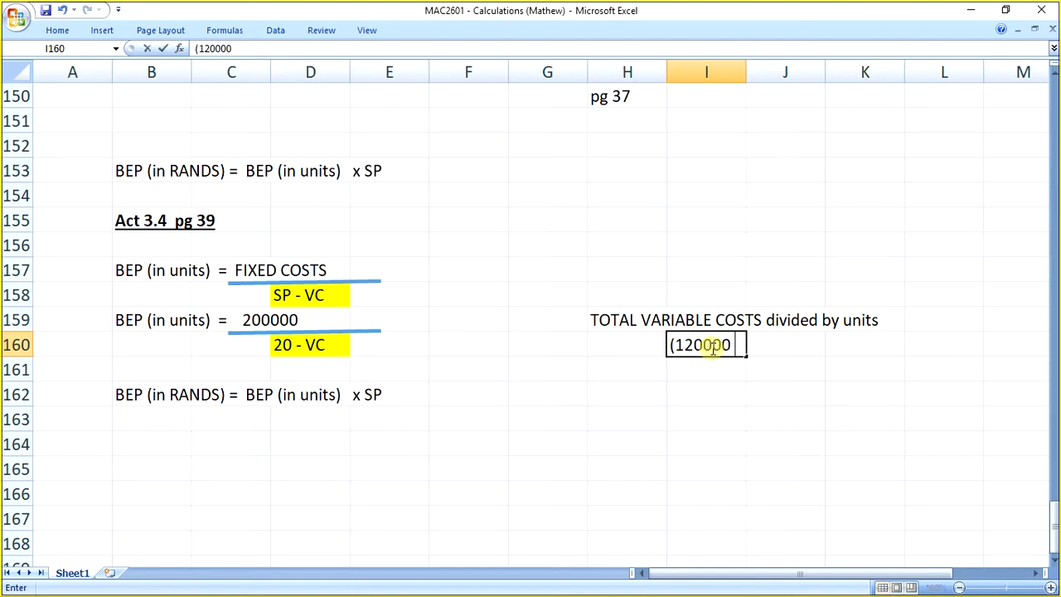
{"action": "type", "text": " + 160000"}
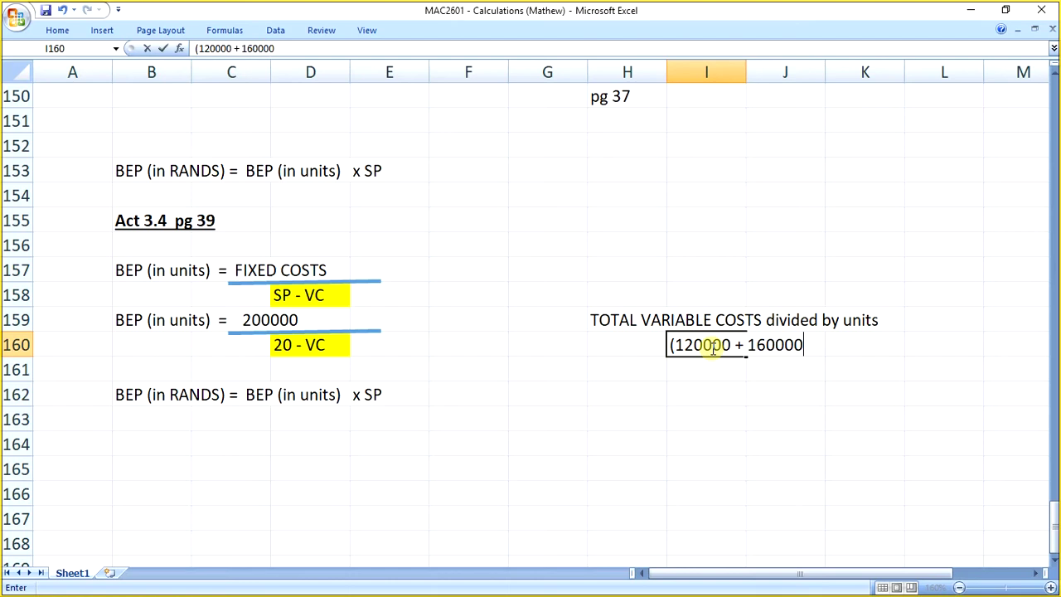
{"action": "type", "text": " + 80000) ="}
{"action": "key", "text": "Return"}
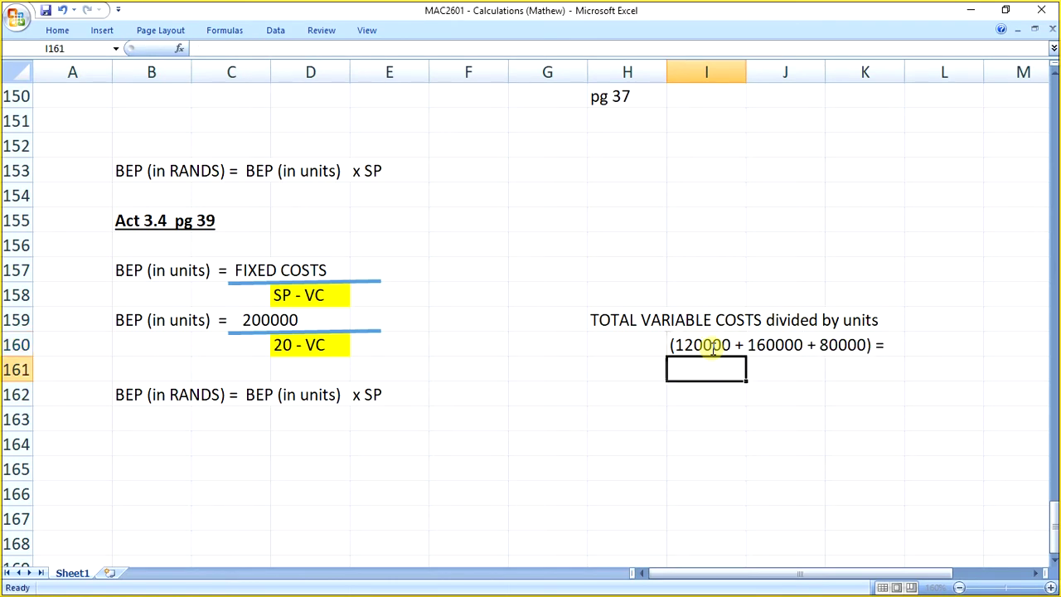
Calculate the total variable costs in cell L160 with a formula that reuses the expression copied from I160.
{"action": "left_click", "coordinate": [712, 348]}
{"action": "left_click_drag", "start_coordinate": [318, 49], "coordinate": [184, 50]}
{"action": "key", "text": "ctrl+c"}
{"action": "key", "text": "Escape"}
{"action": "key", "text": "Right"}
{"action": "key", "text": "Right"}
{"action": "key", "text": "Right"}
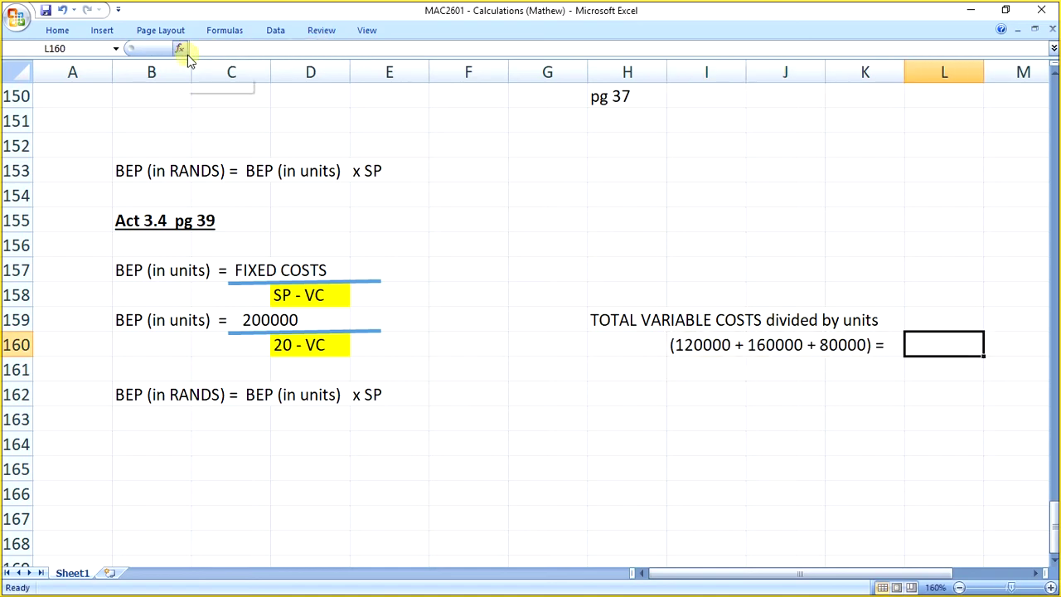
{"action": "type", "text": "="}
{"action": "key", "text": "ctrl+v"}
{"action": "key", "text": "Return"}
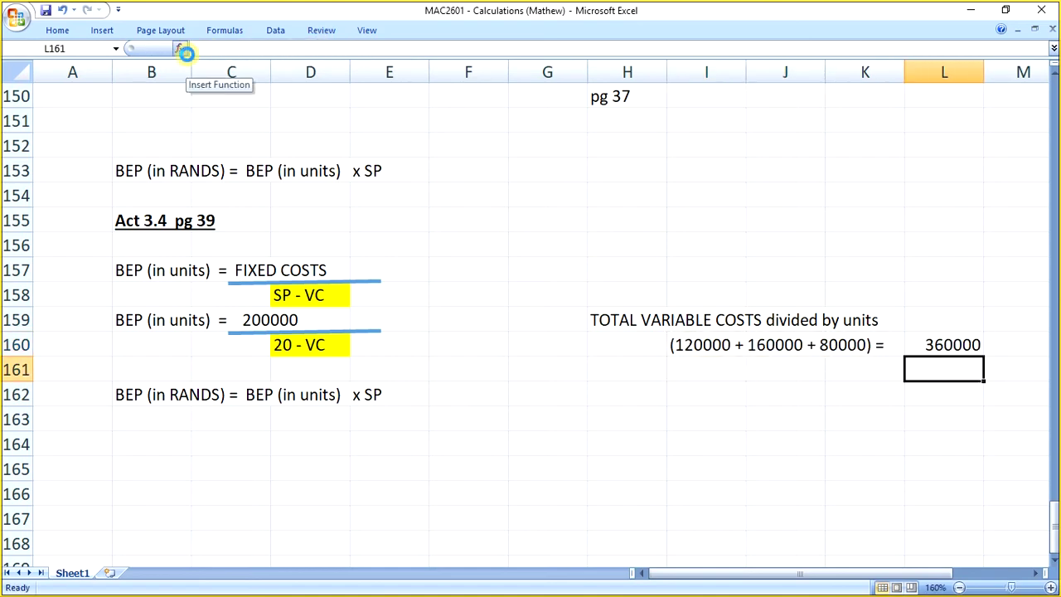
Enter the note "divide by 40000units" in cell L161, directly below the total variable costs.
{"action": "type", "text": "divide by "}
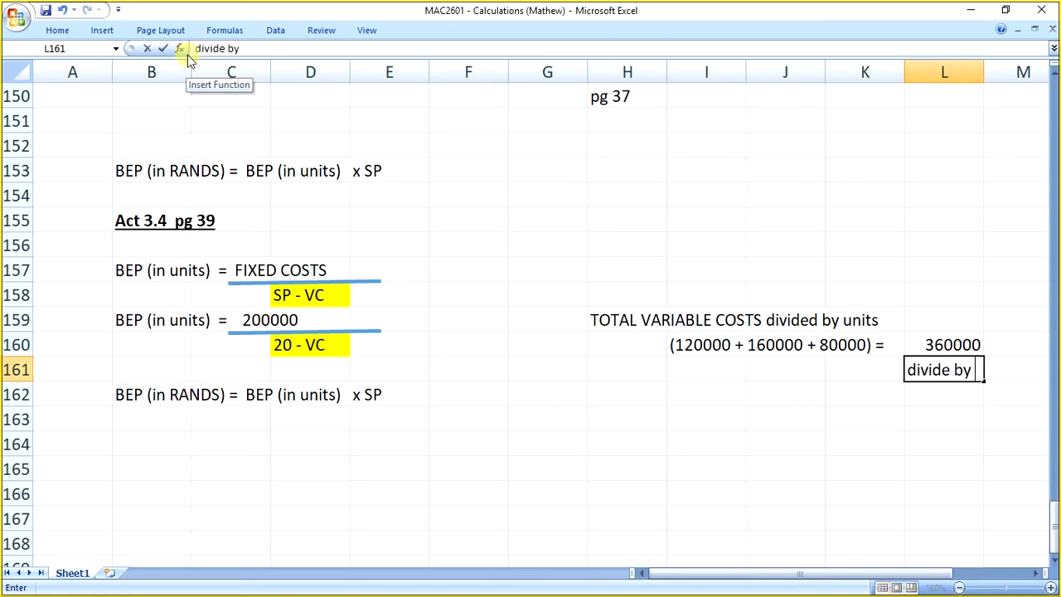
{"action": "type", "text": "40000unit"}
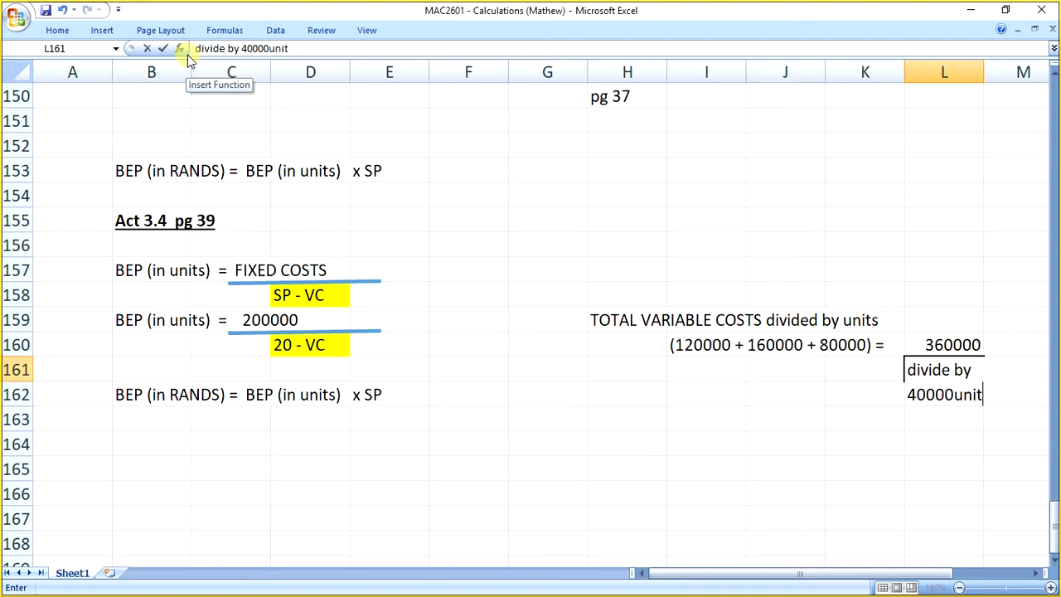
{"action": "key", "text": "Return"}
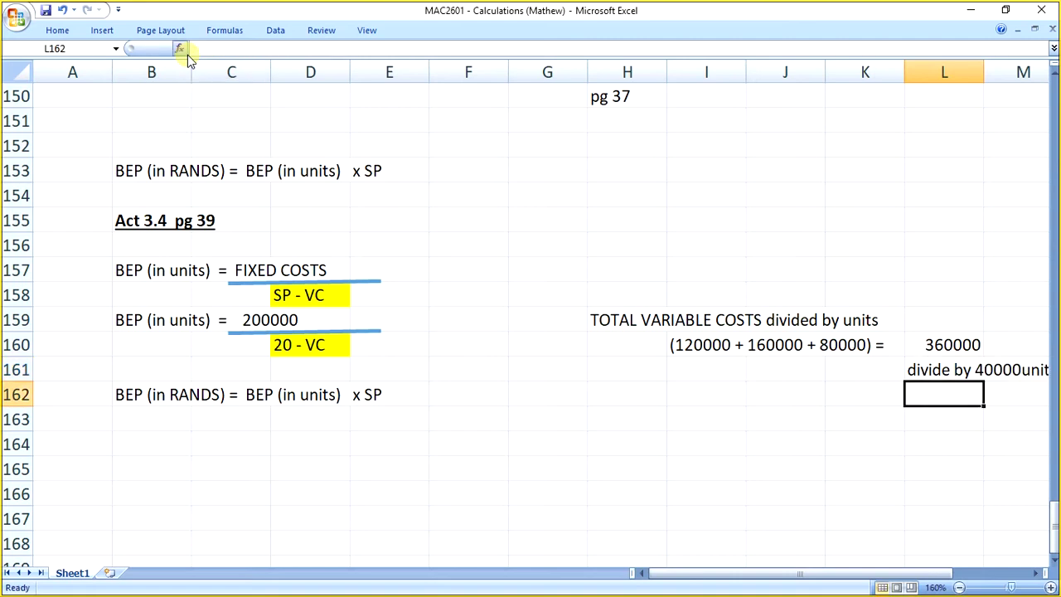
Enter the label "VC per unit =" in cell I162 for the unit variable cost working.
{"action": "left_click", "coordinate": [1036, 573]}
{"action": "left_click", "coordinate": [650, 395]}
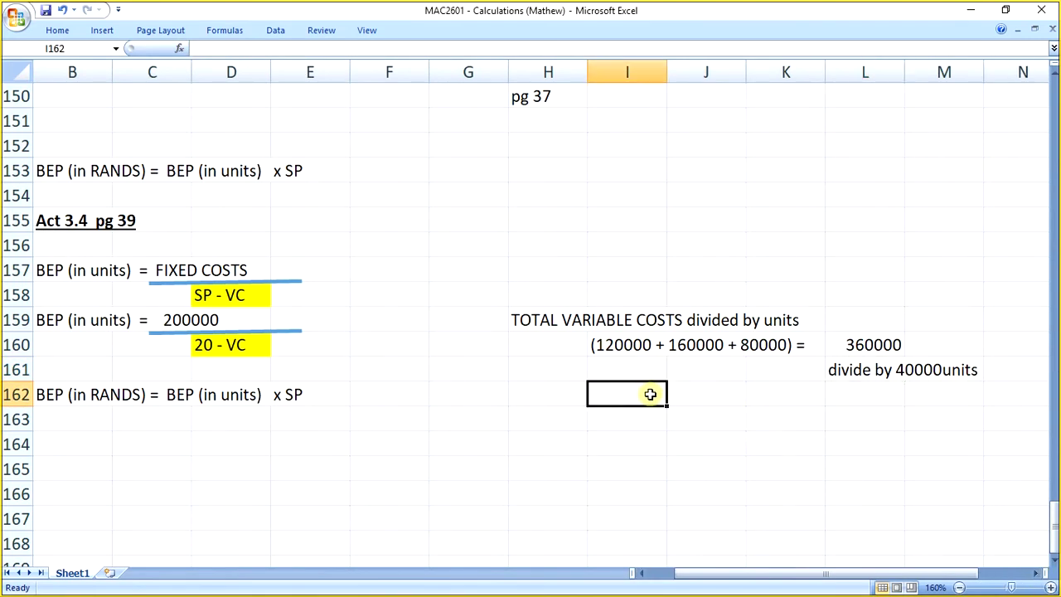
{"action": "type", "text": "VC "}
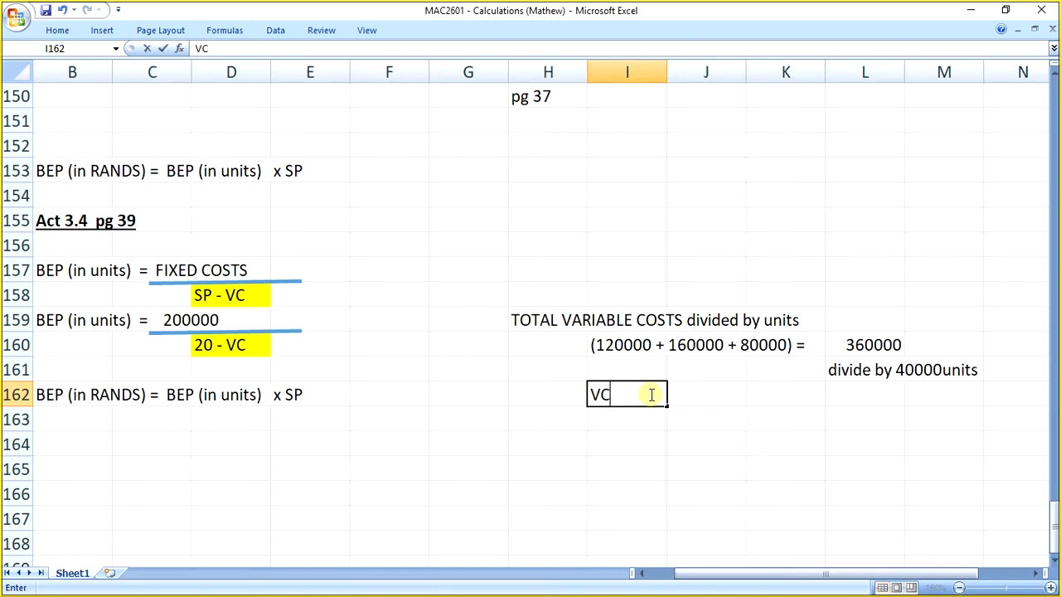
{"action": "type", "text": "per unit"}
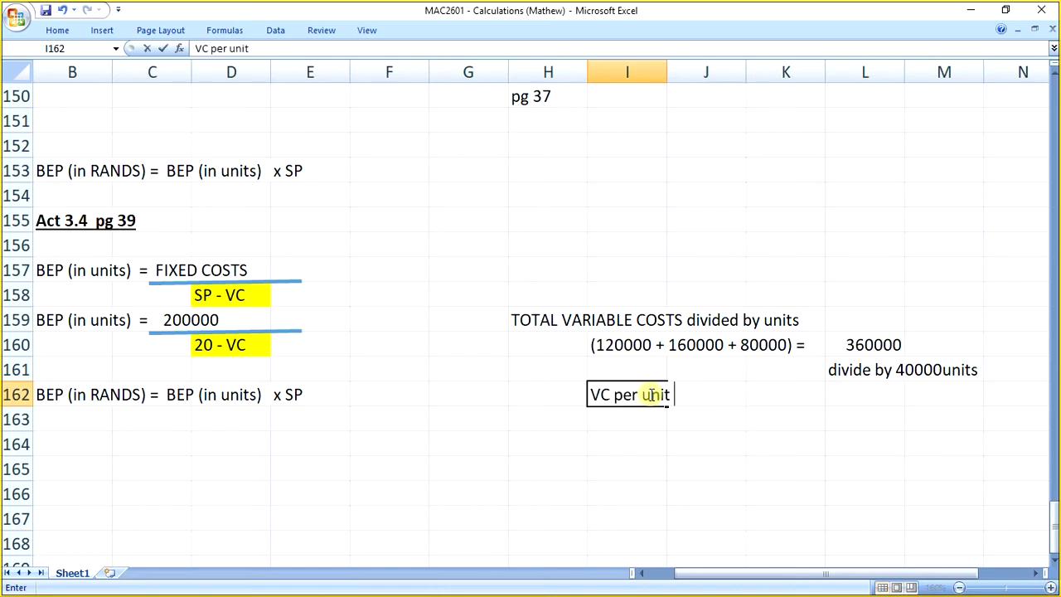
{"action": "type", "text": " ="}
{"action": "key", "text": "Return"}
Calculate the variable cost per unit in cell K162 with the formula =L160/40000.
{"action": "key", "text": "Up"}
{"action": "key", "text": "Right"}
{"action": "key", "text": "Right"}
{"action": "type", "text": "="}
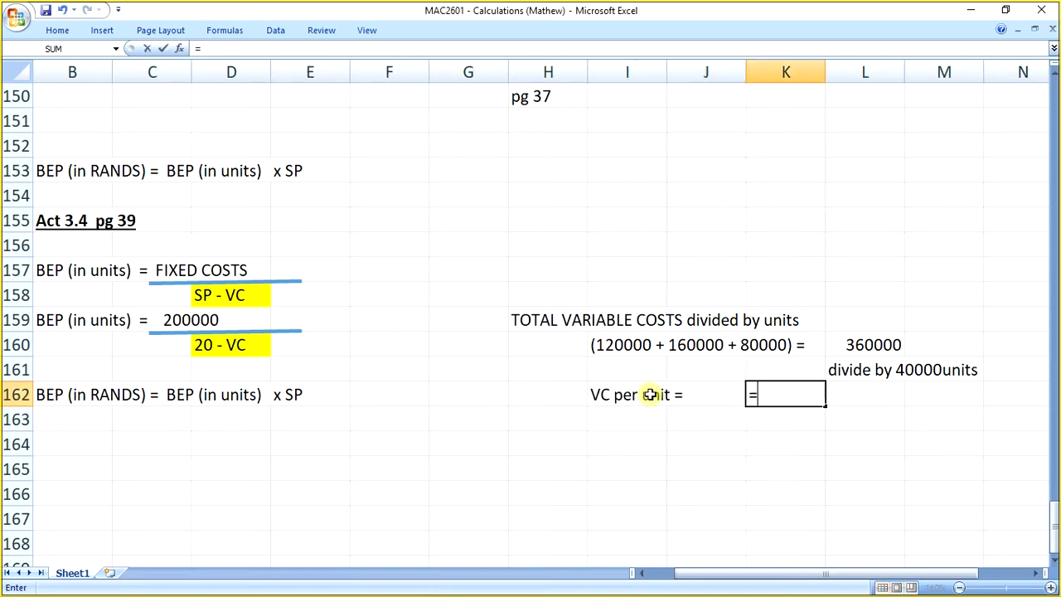
{"action": "key", "text": "Up"}
{"action": "key", "text": "Up"}
{"action": "key", "text": "Right"}
{"action": "type", "text": "/"}
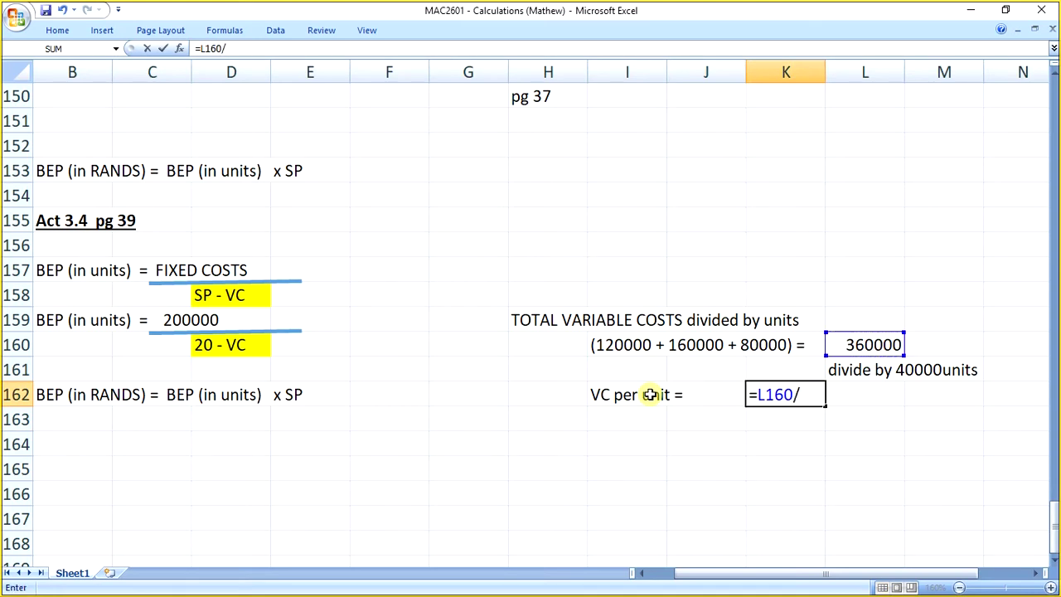
{"action": "type", "text": "40000"}
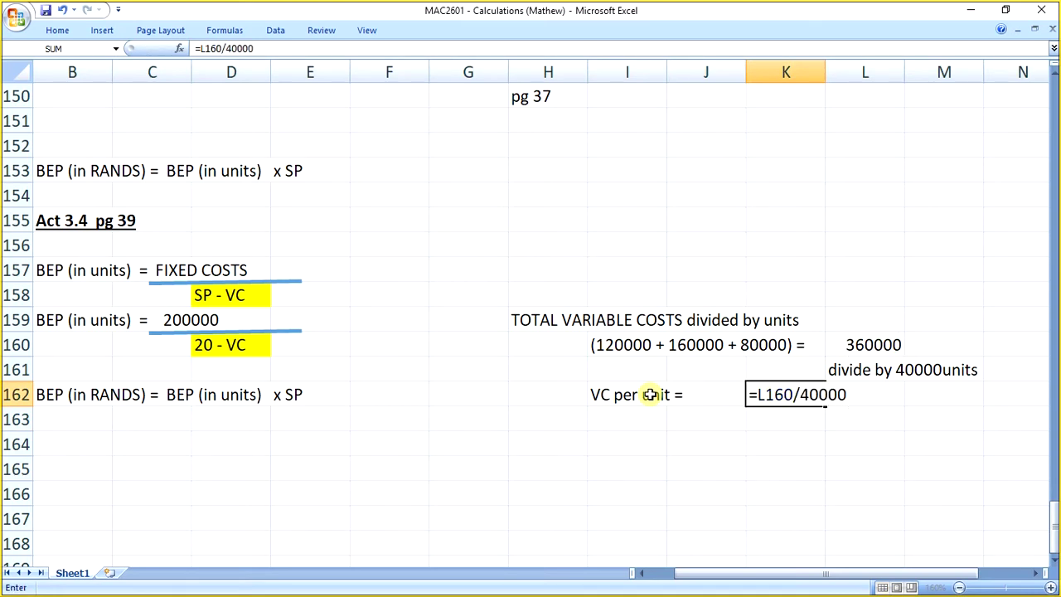
{"action": "key", "text": "Return"}
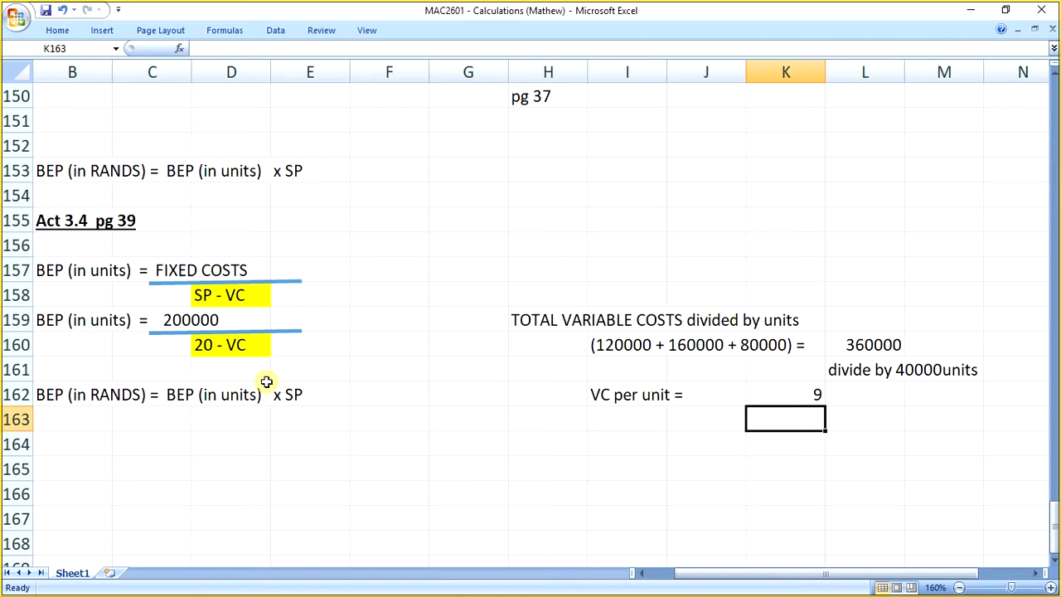
Try to replace VC with 9 in the highlighted denominator in cell D160.
{"action": "left_click", "coordinate": [234, 348]}
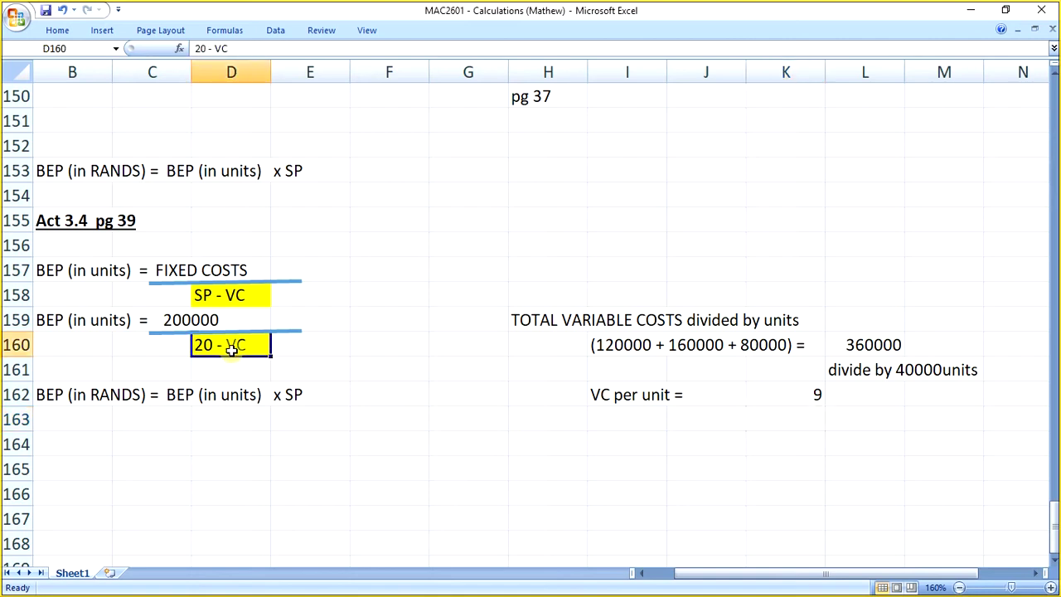
{"action": "left_click", "coordinate": [238, 48]}
{"action": "key", "text": "BackSpace"}
{"action": "key", "text": "BackSpace"}
{"action": "type", "text": "9"}
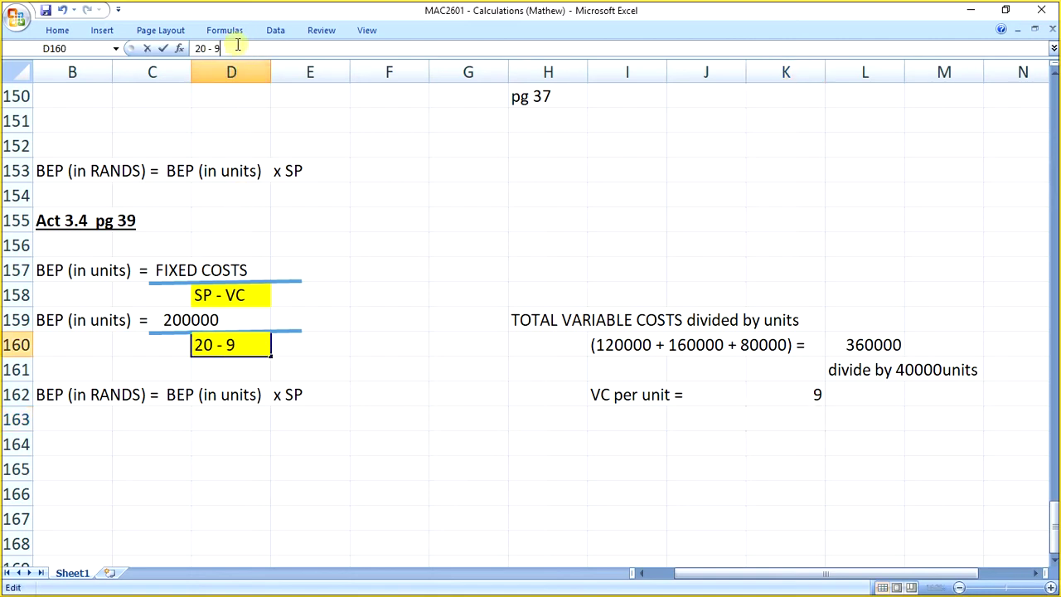
{"action": "key", "text": "Return"}
Overwrite the date in cell D160 with "20 - 9", forcing the entry to be stored as text.
{"action": "key", "text": "Up"}
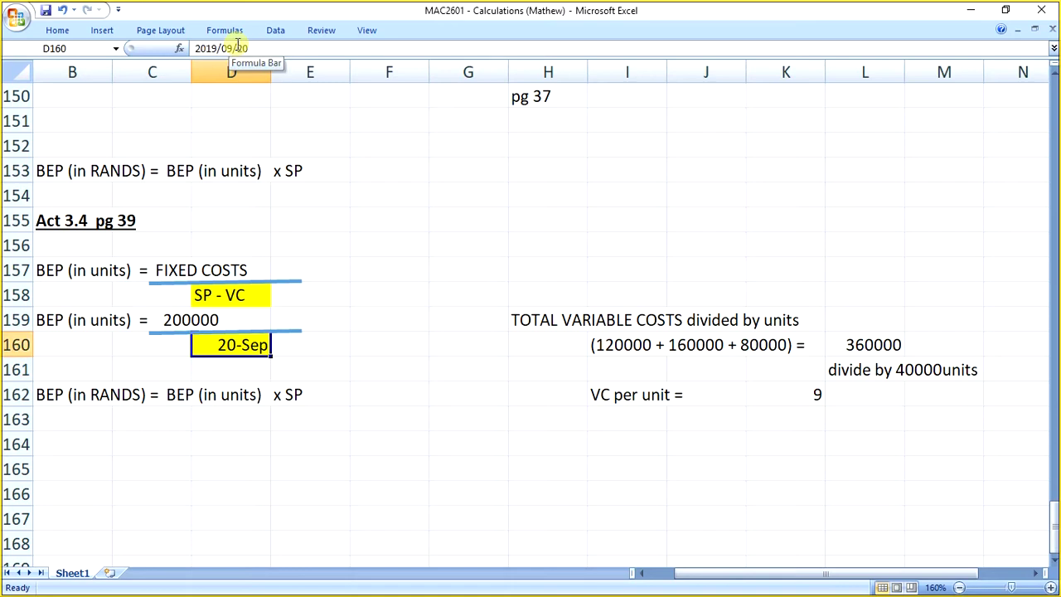
{"action": "left_click", "coordinate": [219, 48]}
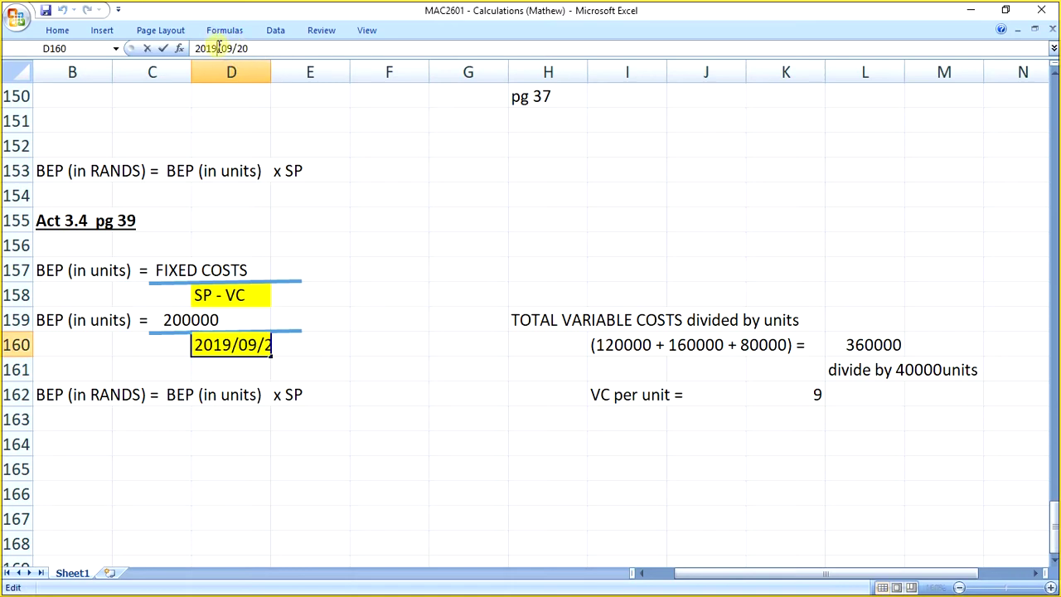
{"action": "type", "text": "' 30"}
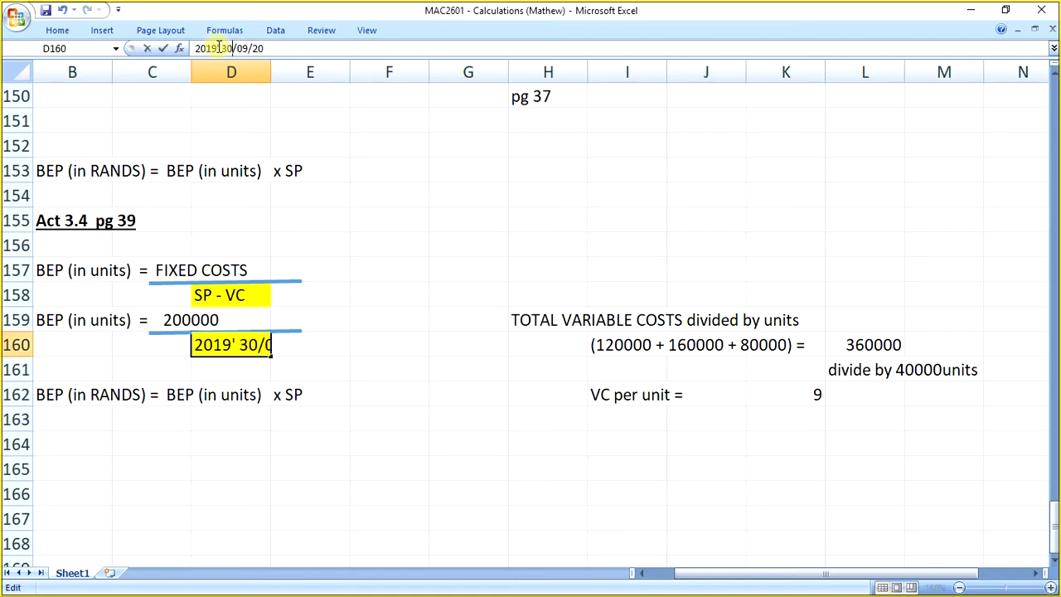
{"action": "left_click_drag", "start_coordinate": [267, 48], "coordinate": [194, 48]}
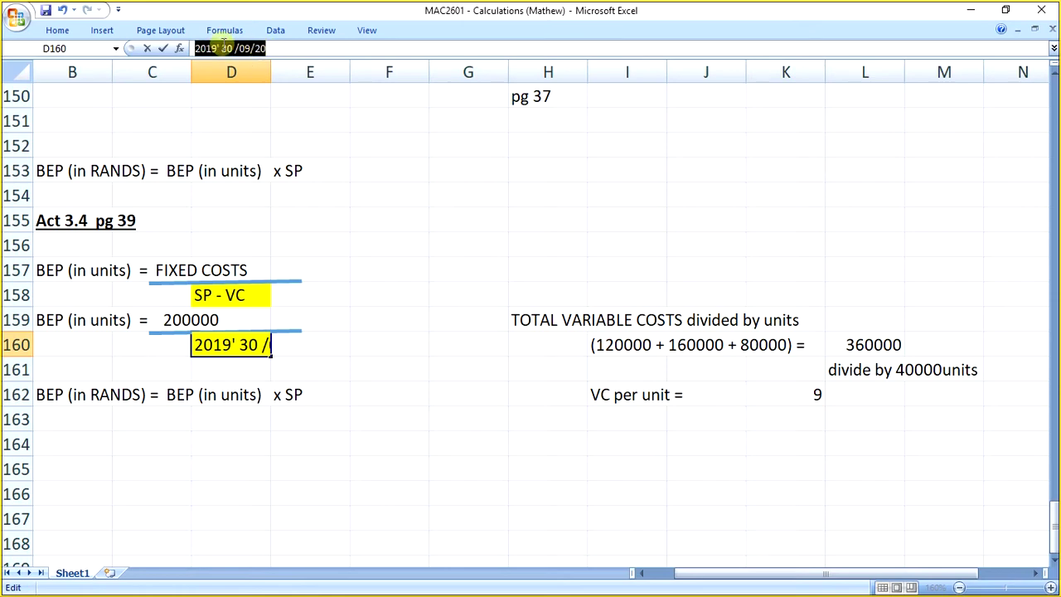
{"action": "type", "text": "'"}
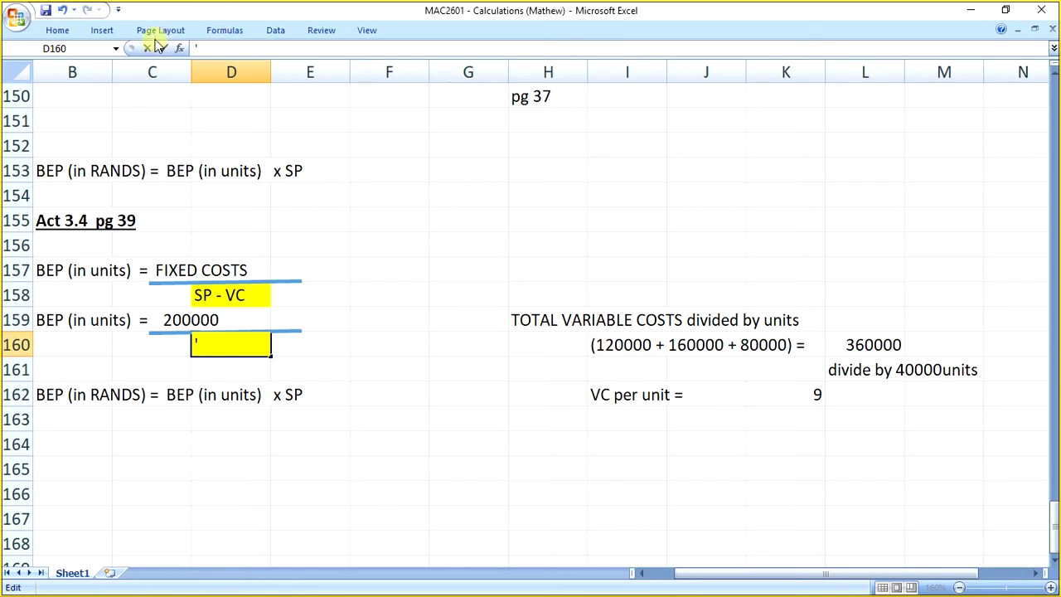
{"action": "type", "text": " 20 - 9"}
{"action": "key", "text": "Return"}
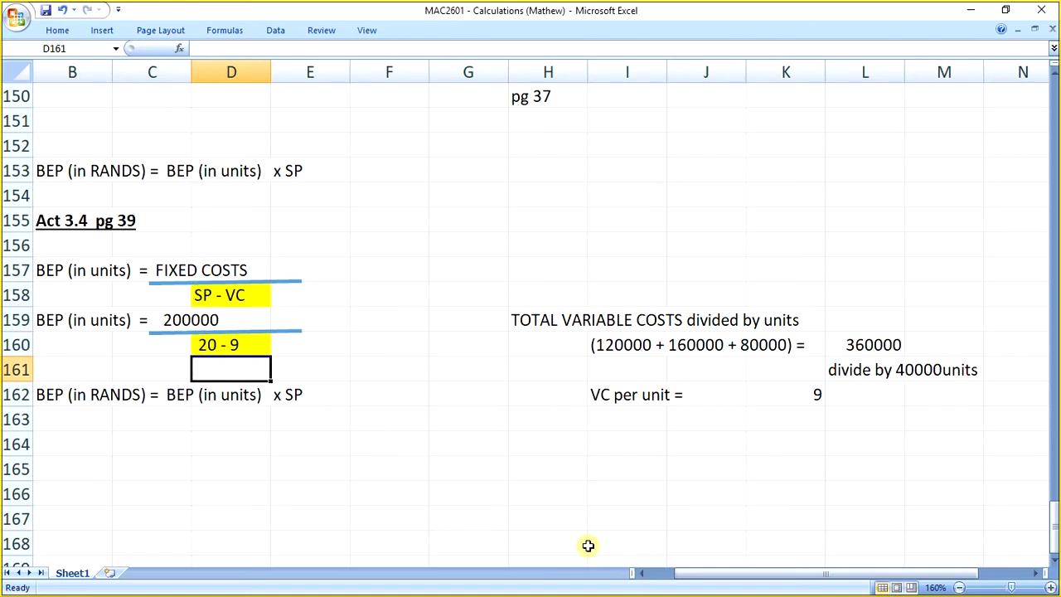
Copy the BEP (in RANDS) formula line from row 162 to row 164 and clear the original in B162.
{"action": "left_click", "coordinate": [641, 574]}
{"action": "left_click_drag", "start_coordinate": [150, 395], "coordinate": [404, 405]}
{"action": "key", "text": "ctrl+c"}
{"action": "left_click", "coordinate": [150, 444]}
{"action": "key", "text": "ctrl+v"}
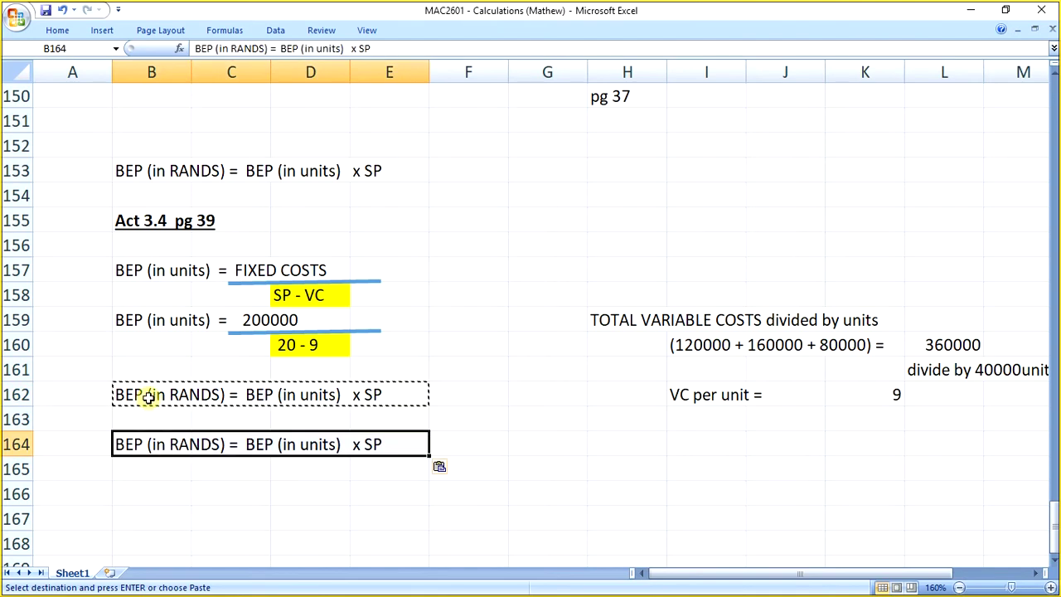
{"action": "left_click", "coordinate": [147, 395]}
{"action": "key", "text": "Delete"}
Enter the result label "BEP (in units) =" in cell B161, below the break-even fraction.
{"action": "left_click", "coordinate": [151, 367]}
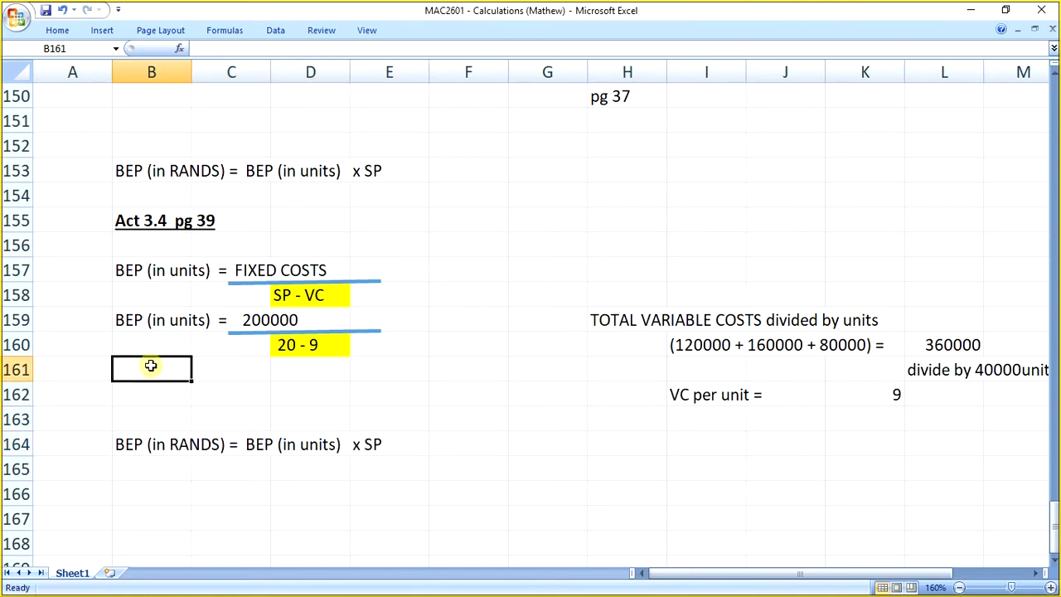
{"action": "type", "text": "BEP ("}
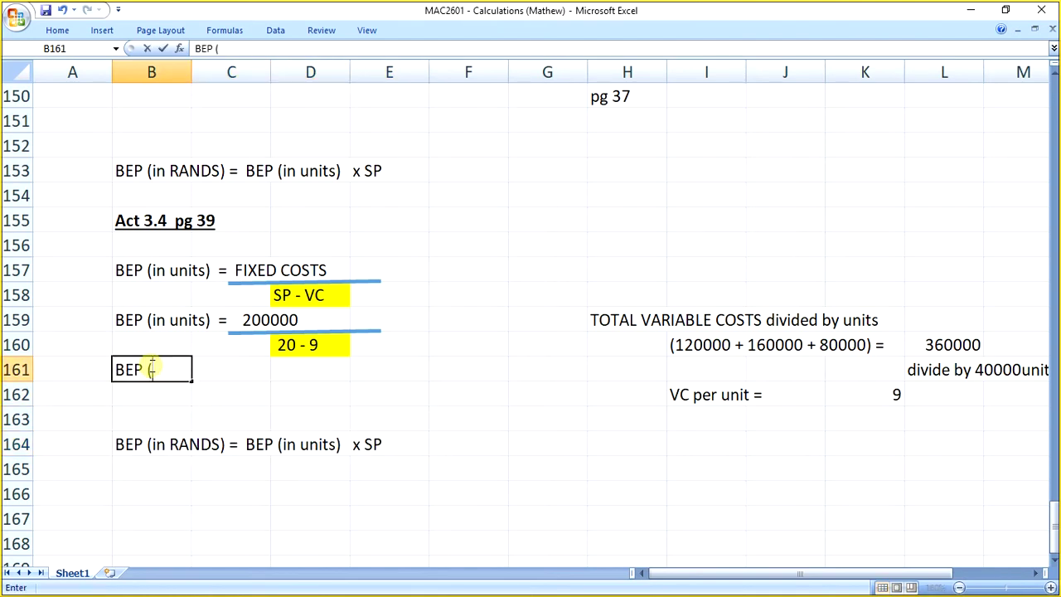
{"action": "type", "text": "in units)"}
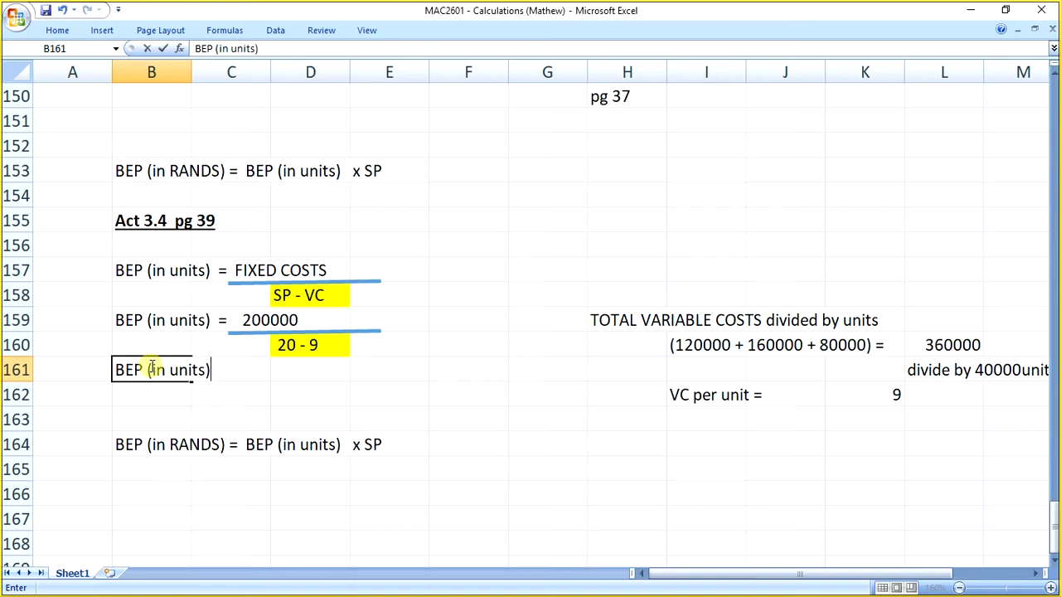
{"action": "type", "text": " ="}
{"action": "key", "text": "Tab"}
Calculate the break-even point in units in cell D161 with the formula =200000/(20-9).
{"action": "key", "text": "Tab"}
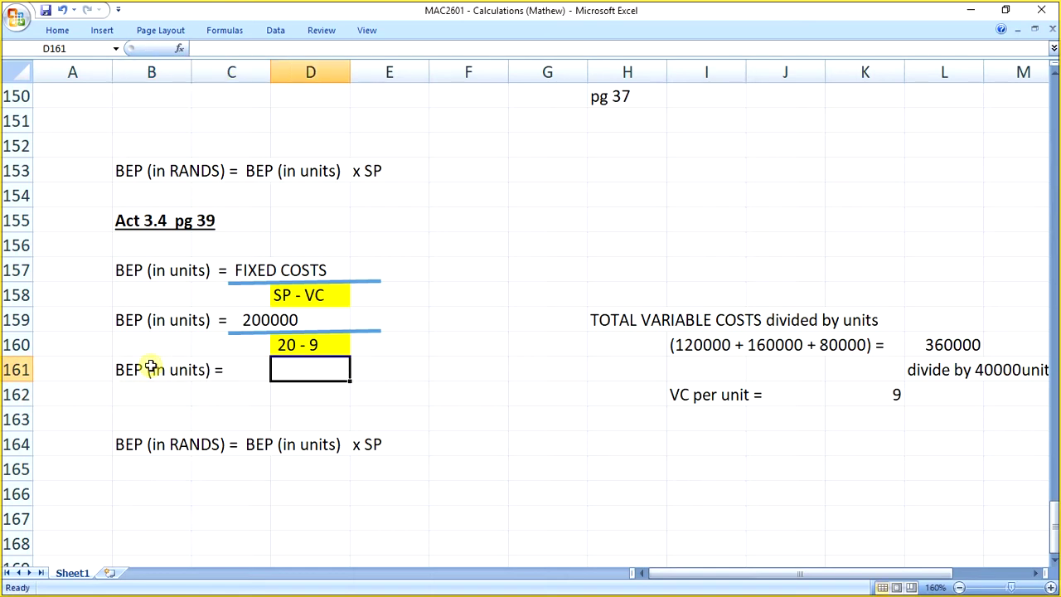
{"action": "type", "text": "=200000"}
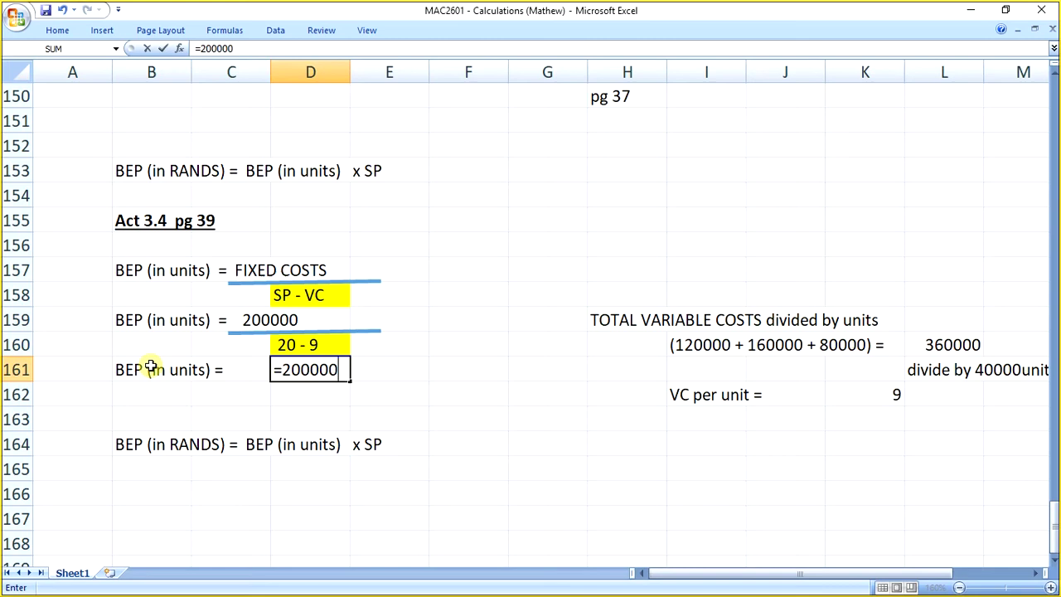
{"action": "type", "text": "/(20-9)"}
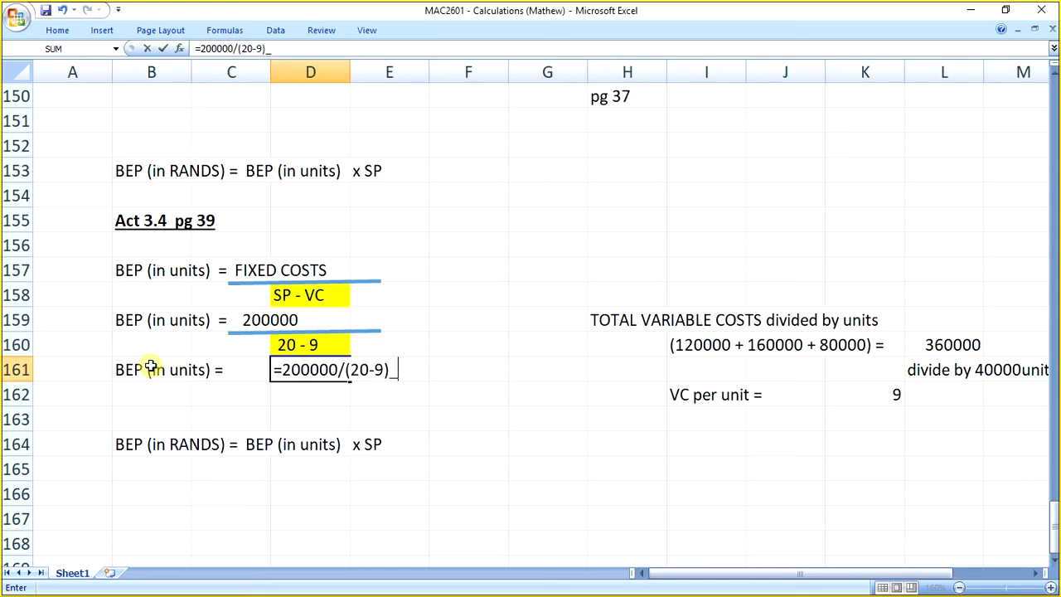
{"action": "key", "text": "Return"}
Enter "units" in cell E161 beside the calculated break-even result and return to the result cell.
{"action": "key", "text": "Up"}
{"action": "key", "text": "Right"}
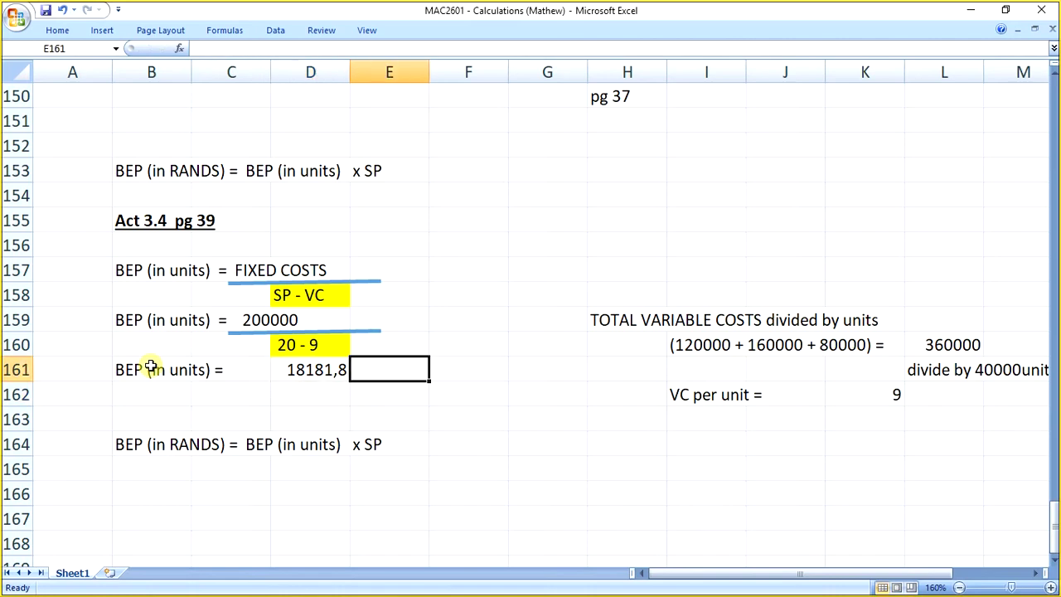
{"action": "type", "text": "units"}
{"action": "key", "text": "Return"}
{"action": "key", "text": "Up"}
{"action": "key", "text": "Left"}
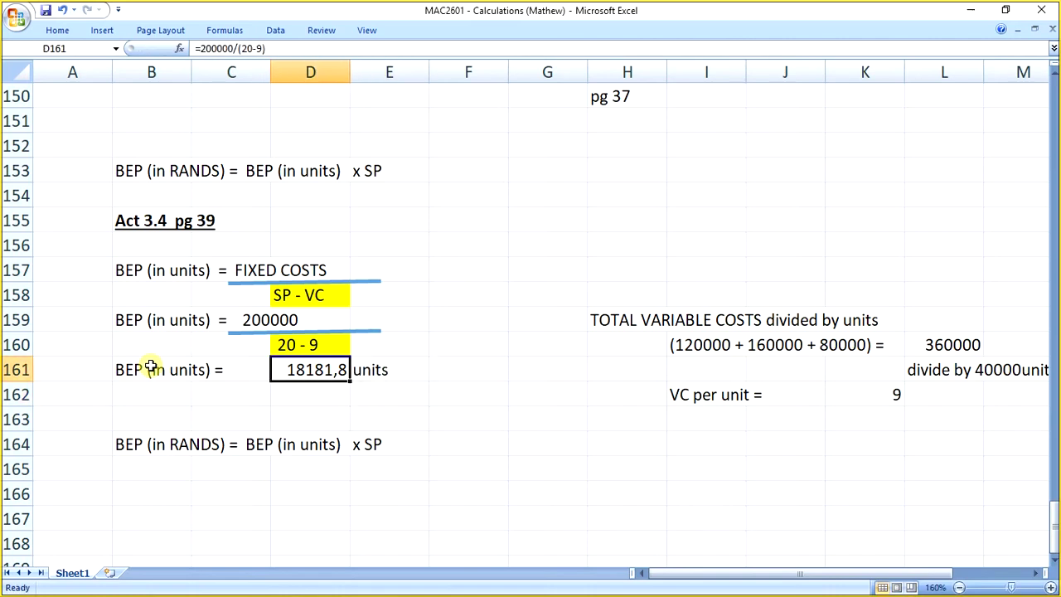
Select the break-even result line across cells B161 to E161 to review it.
{"action": "left_click", "coordinate": [151, 367]}
{"action": "key", "text": "shift+Right"}
{"action": "key", "text": "shift+Right"}
{"action": "key", "text": "shift+Right"}
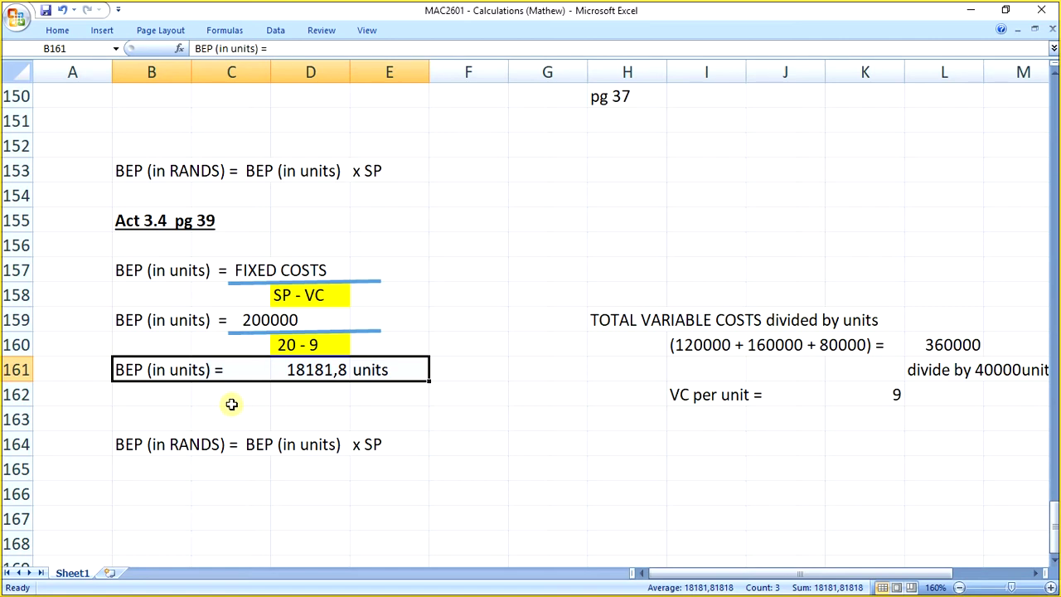
Add "+ 60000" to the fixed costs in the numerator in cell B159 so it reads "200000 + 60000".
{"action": "left_click", "coordinate": [133, 317]}
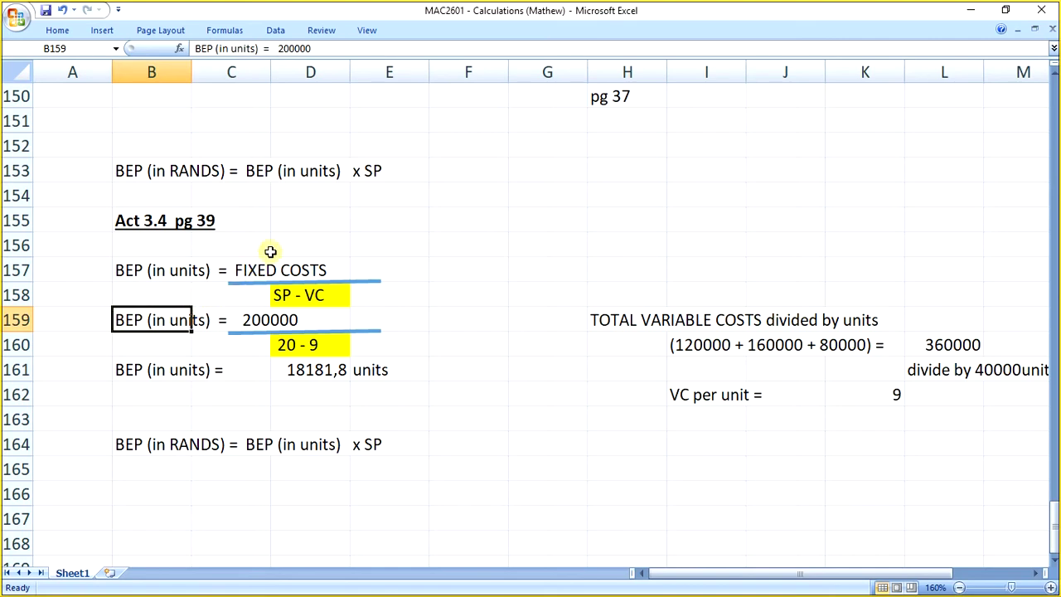
{"action": "left_click", "coordinate": [340, 48]}
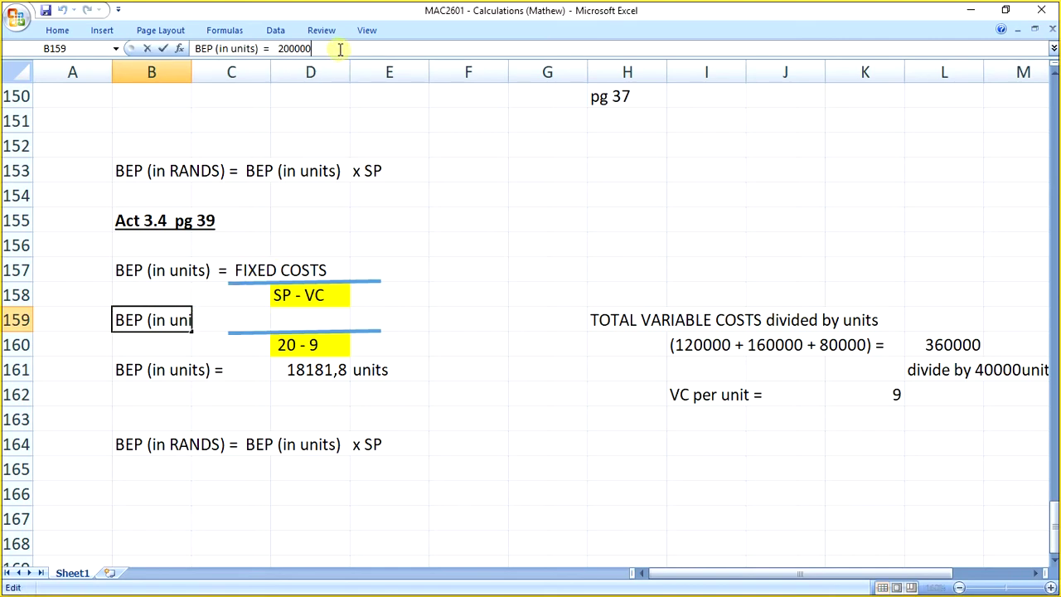
{"action": "type", "text": "+ 60000"}
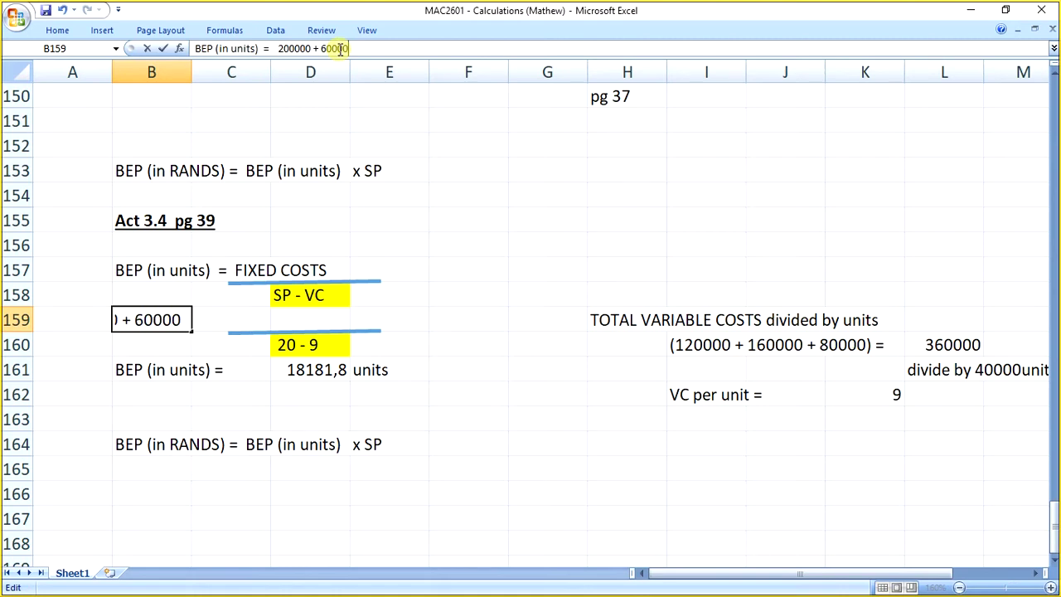
{"action": "key", "text": "Return"}
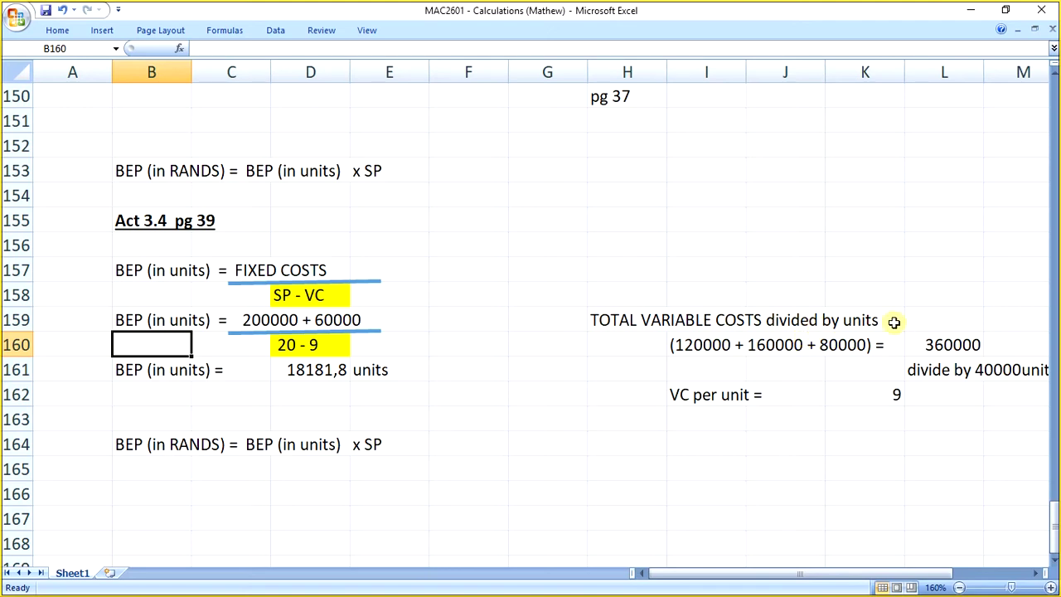
Add "+ 40000" inside the brackets of the total variable costs expression in cell I160.
{"action": "left_click", "coordinate": [685, 344]}
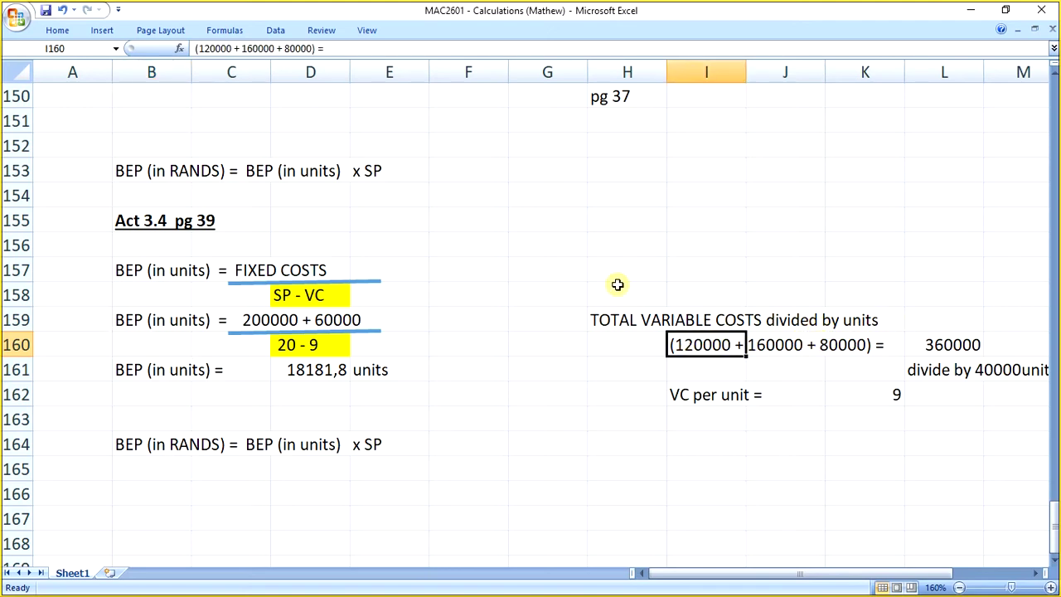
{"action": "left_click", "coordinate": [313, 50]}
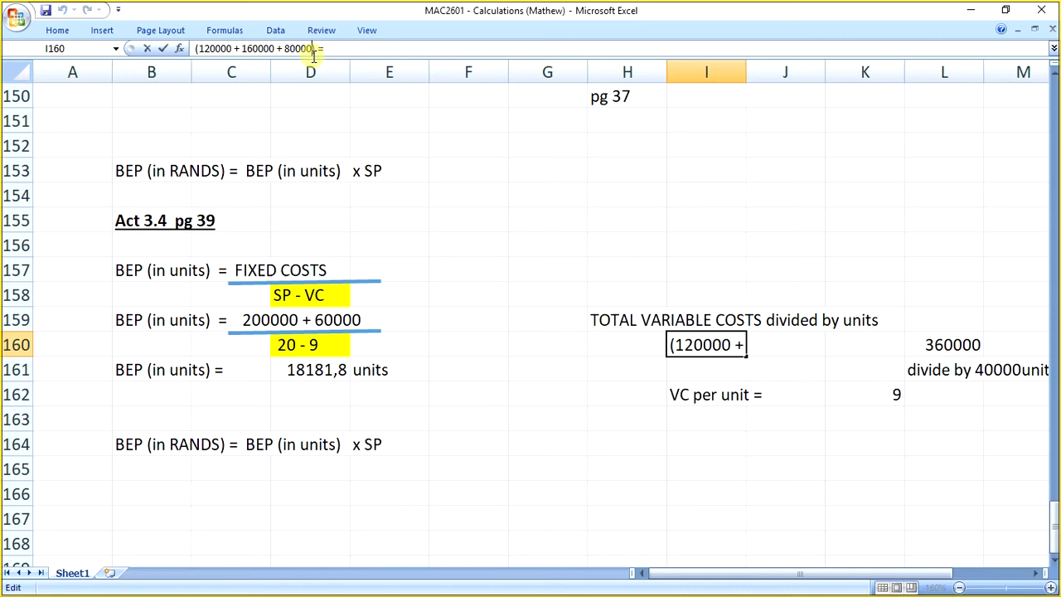
{"action": "type", "text": "+ 40000"}
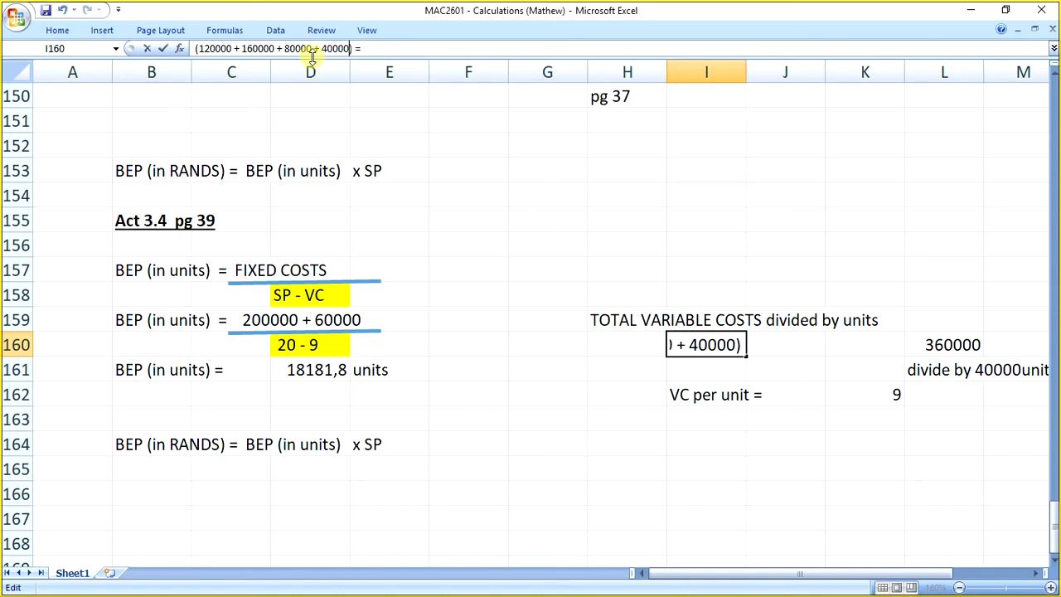
{"action": "key", "text": "Return"}
Copy the total variable costs formula from cell L160 to M160 and clear L160.
{"action": "key", "text": "Up"}
{"action": "key", "text": "Right"}
{"action": "key", "text": "Right"}
{"action": "key", "text": "Right"}
{"action": "key", "text": "Right"}
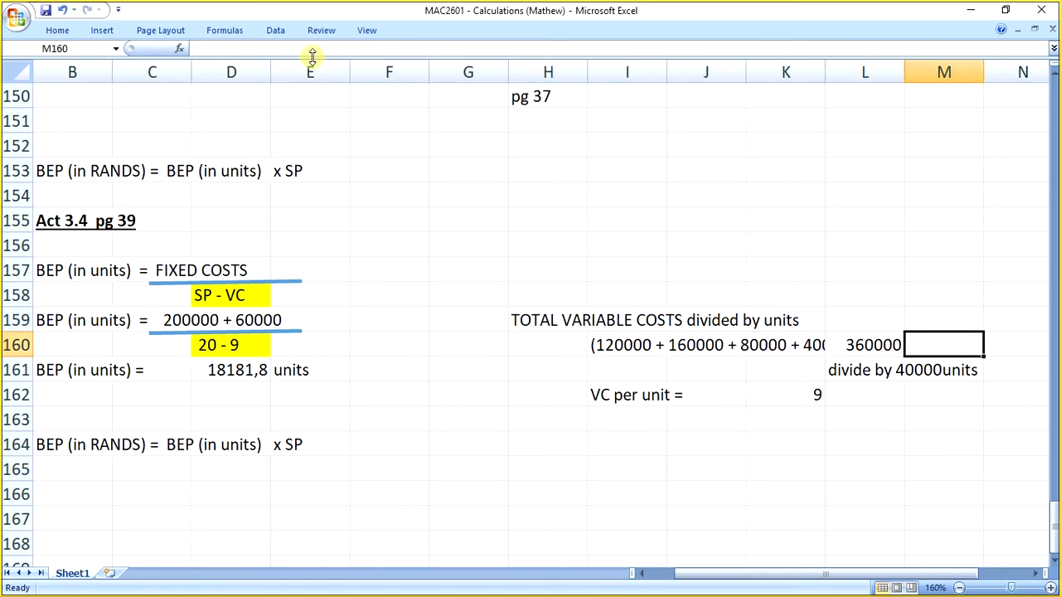
{"action": "key", "text": "Left"}
{"action": "key", "text": "ctrl+c"}
{"action": "key", "text": "Right"}
{"action": "key", "text": "ctrl+v"}
{"action": "key", "text": "Left"}
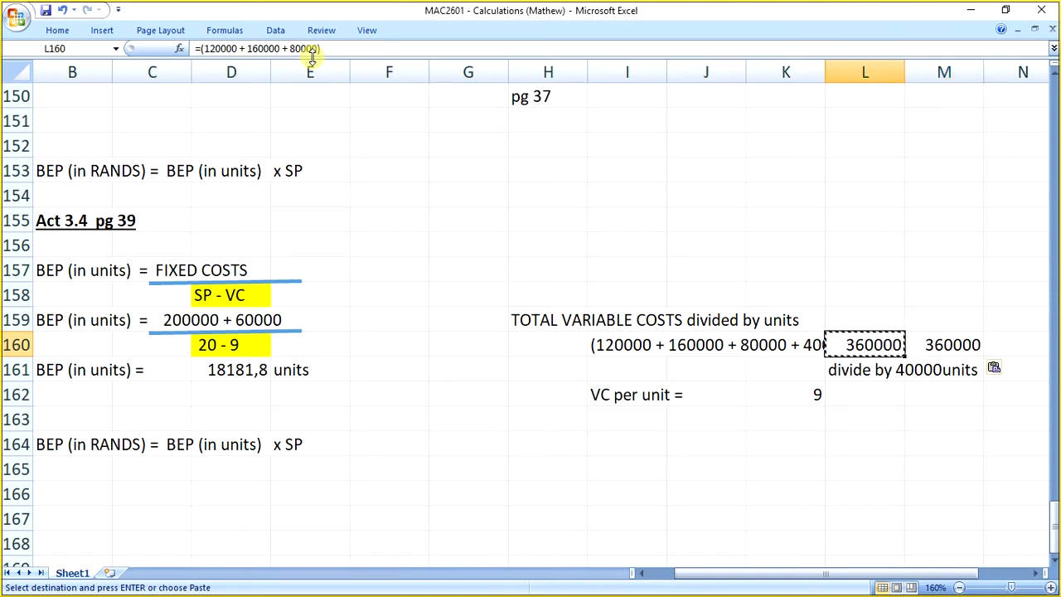
{"action": "key", "text": "BackSpace"}
{"action": "key", "text": "Left"}
{"action": "key", "text": "Right"}
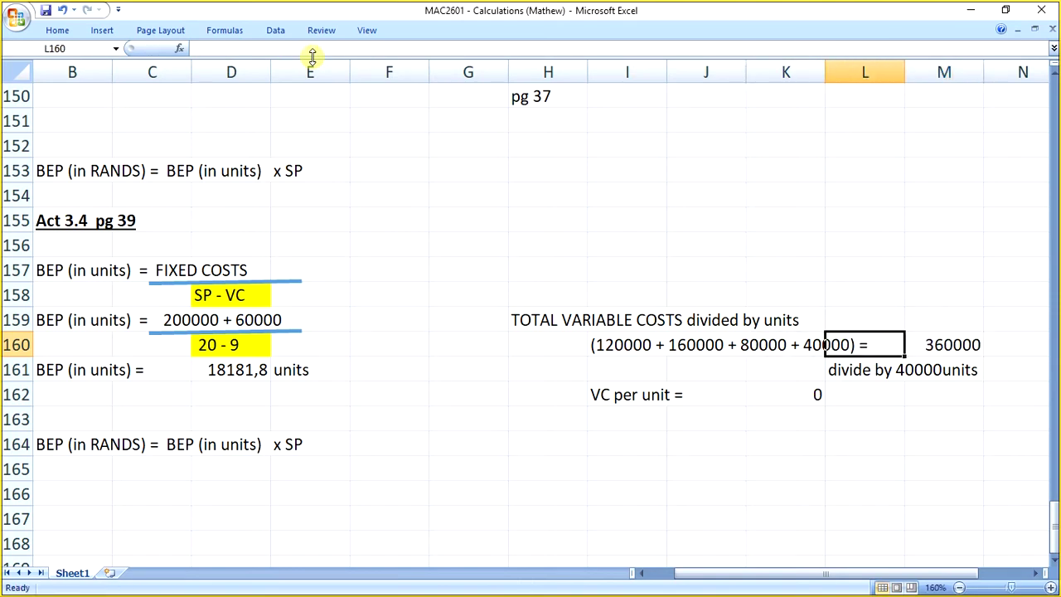
Add "+ 40000" to the formula in cell M160 so it sums 120000, 160000, 80000 and 40000.
{"action": "key", "text": "Right"}
{"action": "left_click", "coordinate": [318, 49]}
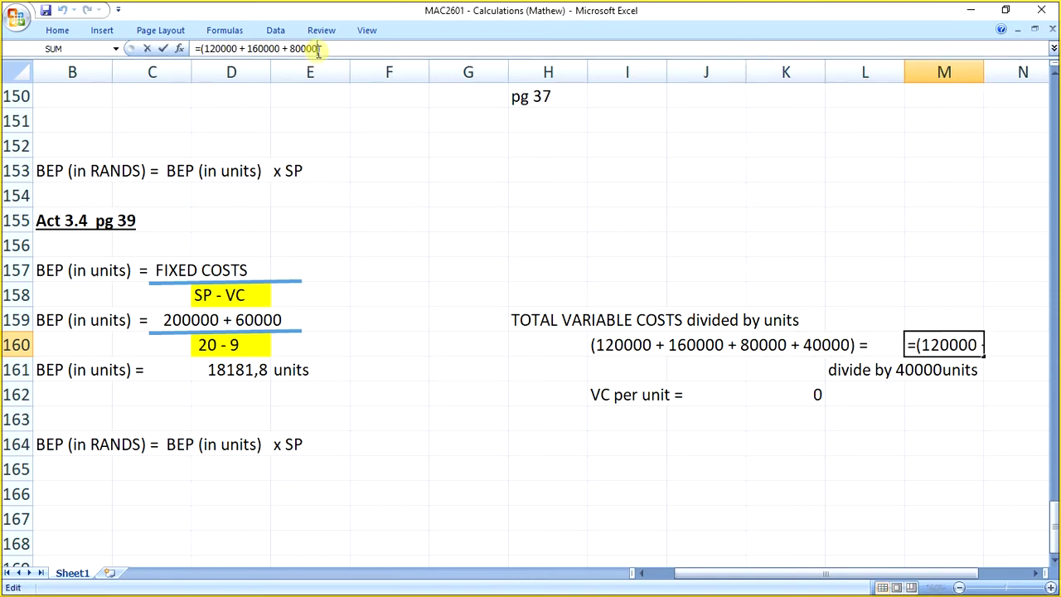
{"action": "type", "text": "+ 40000"}
{"action": "key", "text": "Return"}
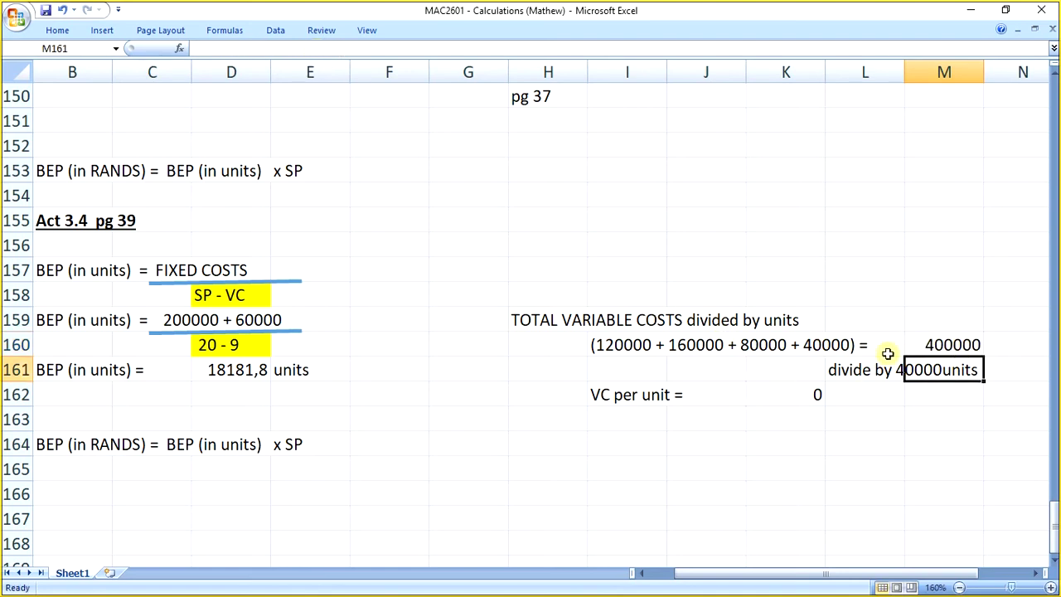
Change the variable cost per unit formula in cell K162 to =M160/40000.
{"action": "left_click", "coordinate": [818, 398]}
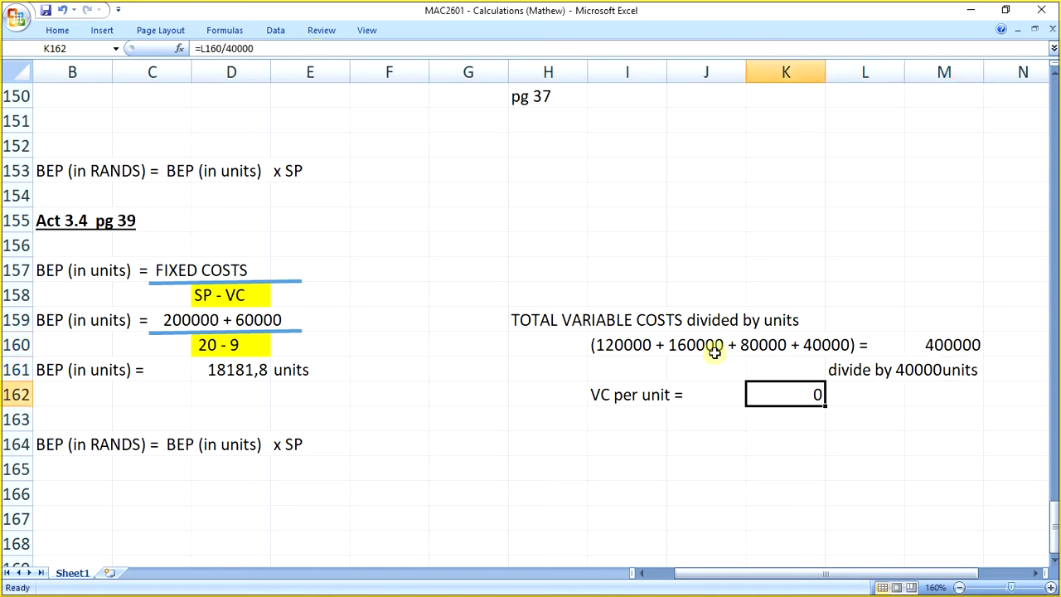
{"action": "left_click", "coordinate": [222, 49]}
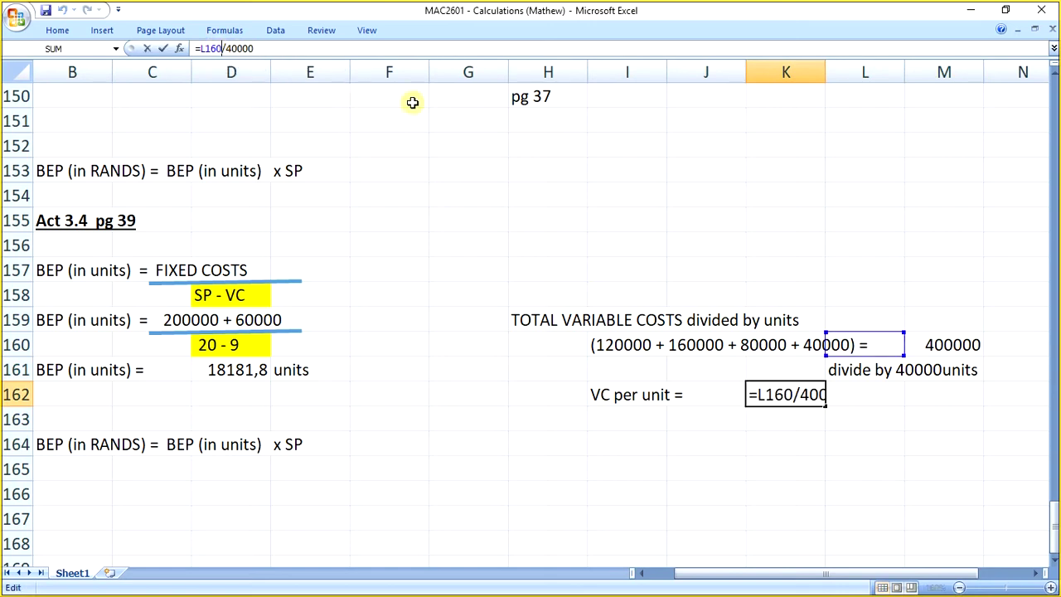
{"action": "left_click", "coordinate": [933, 345]}
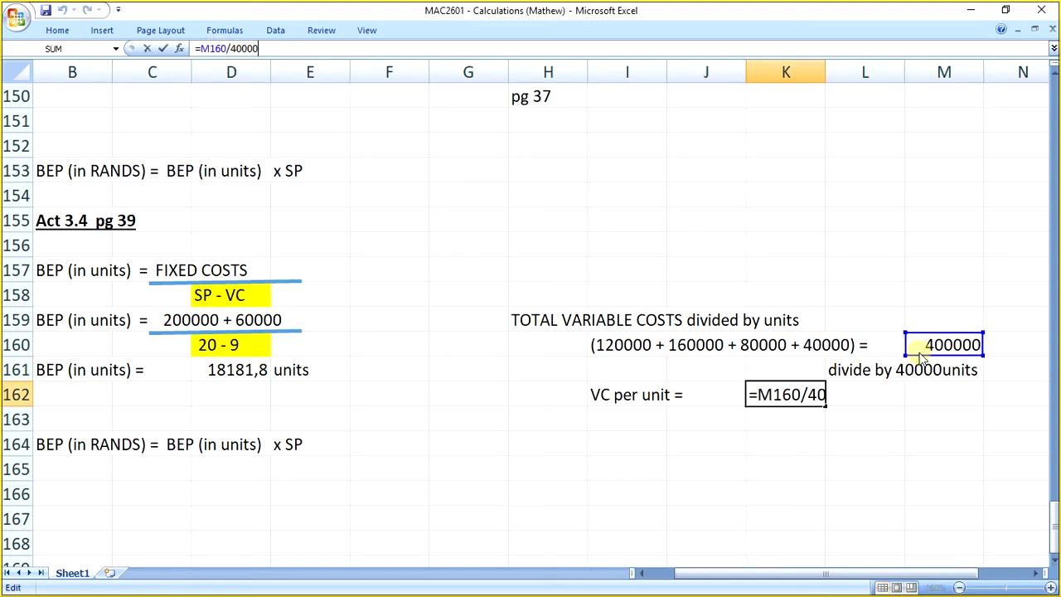
{"action": "key", "text": "Return"}
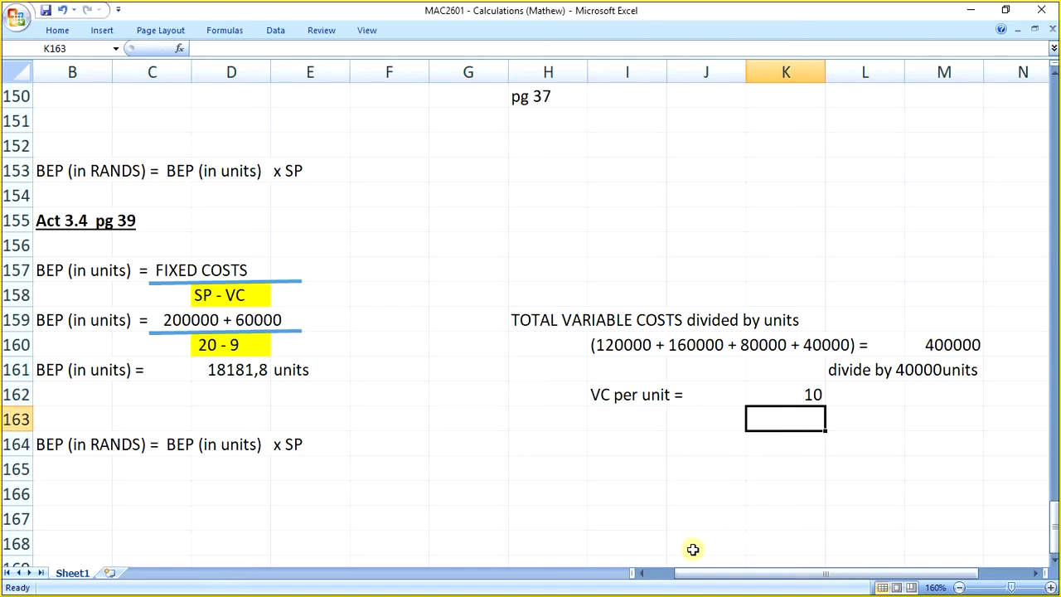
Change the break-even denominator in cell D160 to read "20 - 10".
{"action": "left_click", "coordinate": [644, 573]}
{"action": "left_click", "coordinate": [310, 344]}
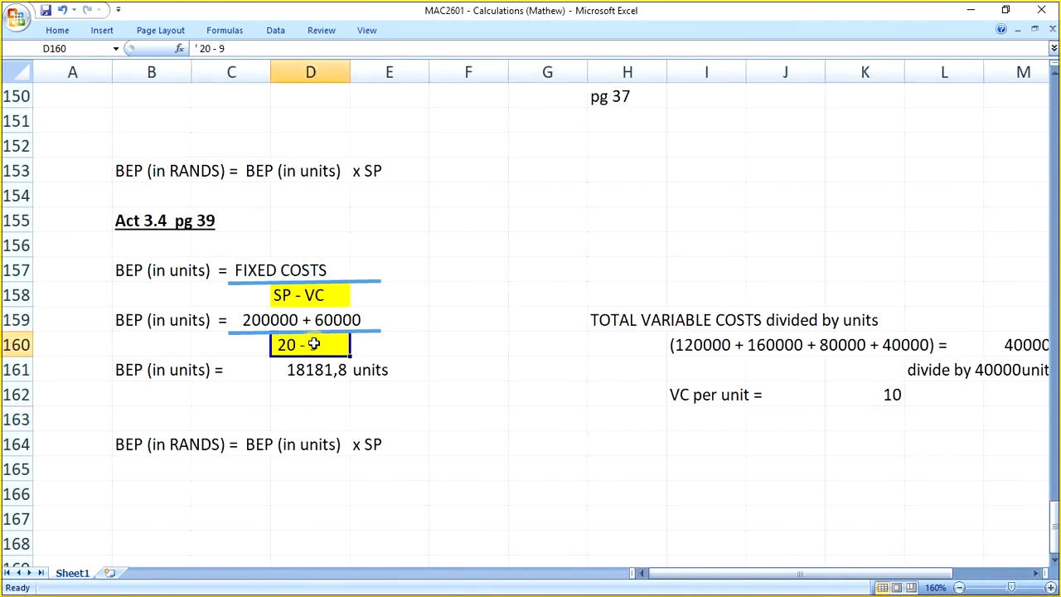
{"action": "double_click", "coordinate": [235, 49]}
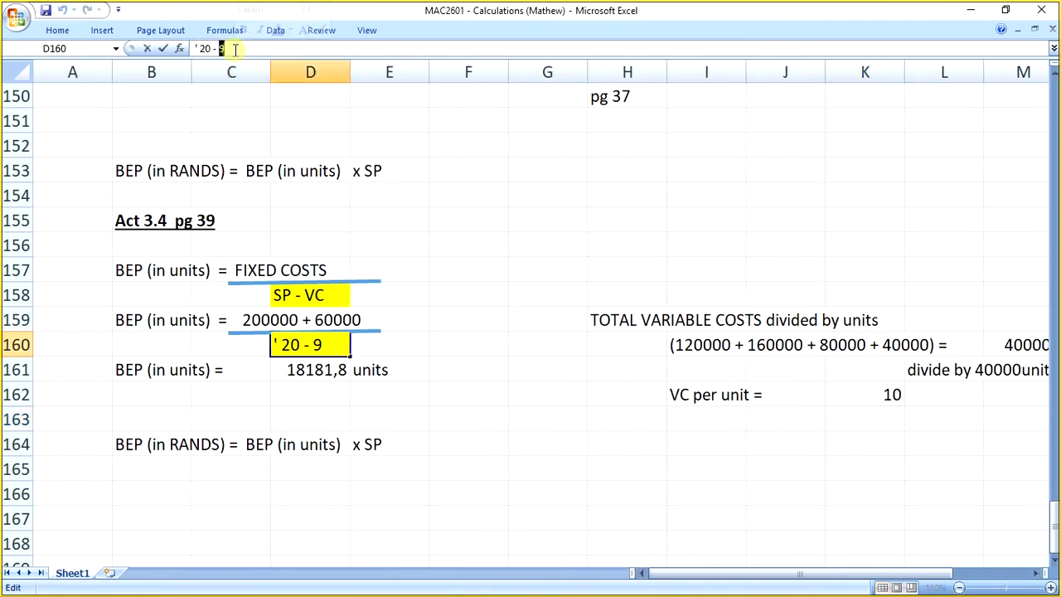
{"action": "type", "text": "10"}
{"action": "key", "text": "Return"}
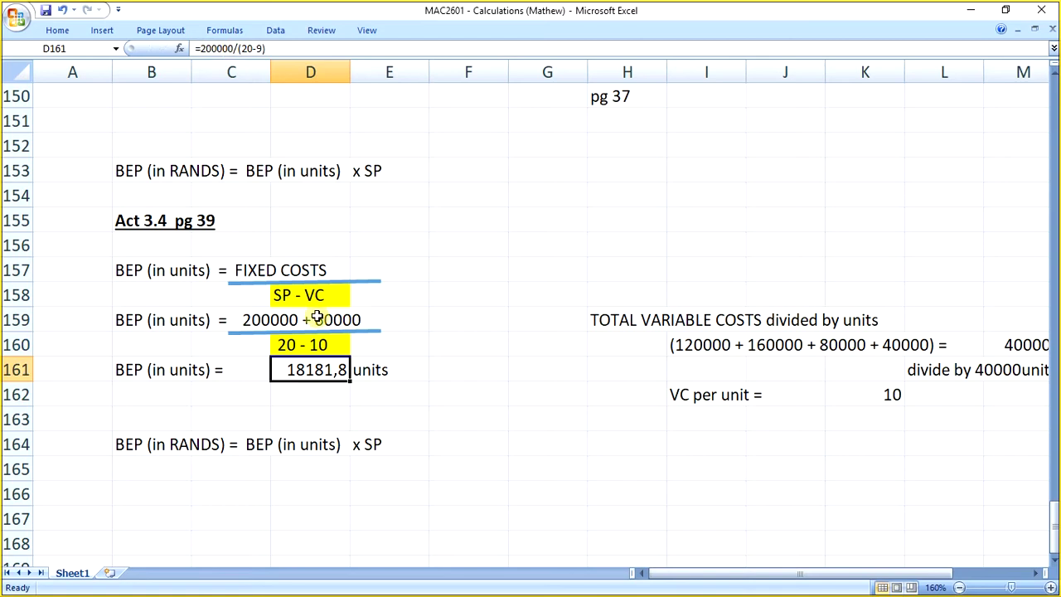
Update the break-even units formula in cell D161 to =260000/(20-10).
{"action": "left_click", "coordinate": [211, 50]}
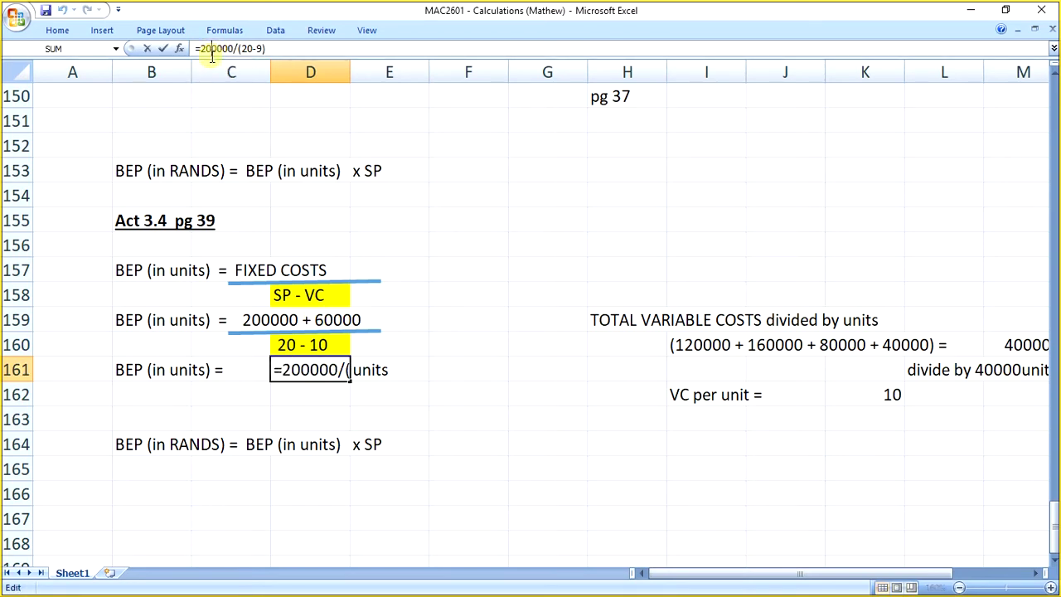
{"action": "key", "text": "BackSpace"}
{"action": "type", "text": "6"}
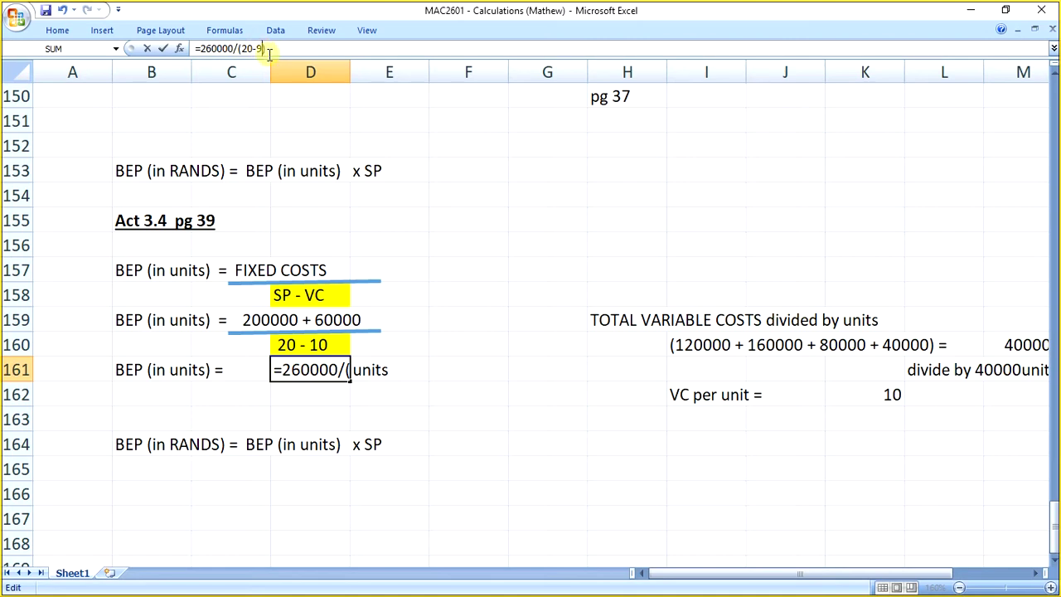
{"action": "key", "text": "BackSpace"}
{"action": "type", "text": "10"}
{"action": "key", "text": "Return"}
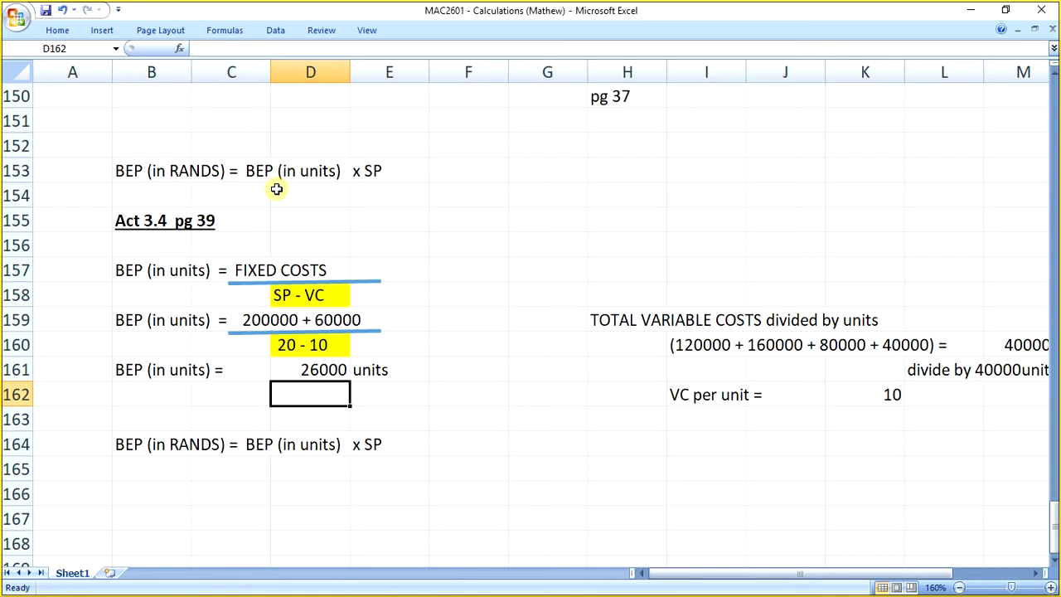
Copy the BEP (in RANDS) formula line from B164 to B165 and edit the copy to read "BEP (in RANDS) = 26000 units x 20 =".
{"action": "left_click", "coordinate": [161, 443]}
{"action": "key", "text": "ctrl+c"}
{"action": "left_click", "coordinate": [147, 469]}
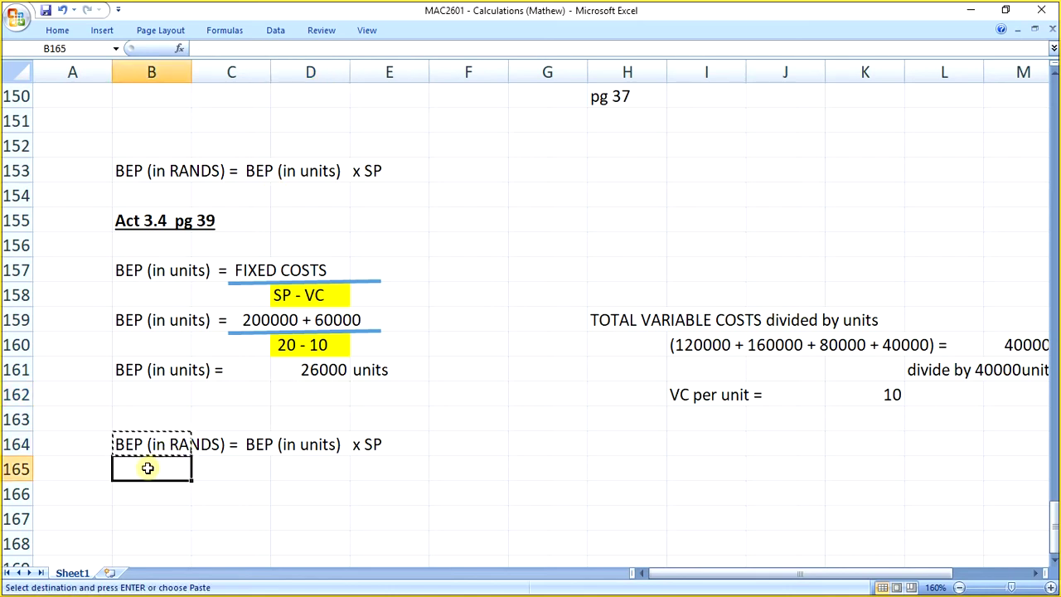
{"action": "key", "text": "ctrl+v"}
{"action": "left_click_drag", "start_coordinate": [280, 48], "coordinate": [345, 50]}
{"action": "type", "text": "2600"}
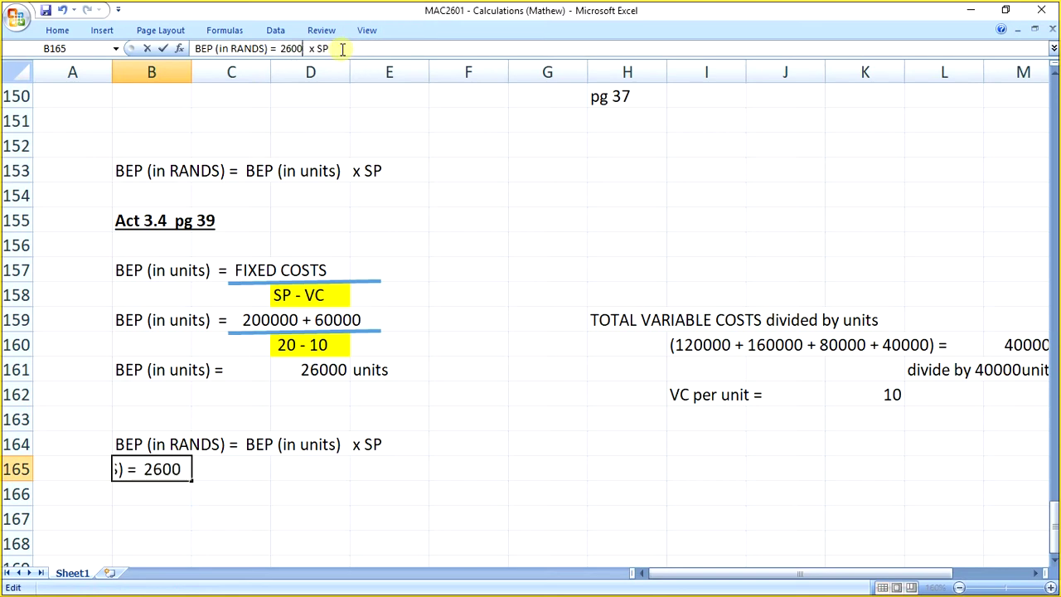
{"action": "type", "text": "0 units"}
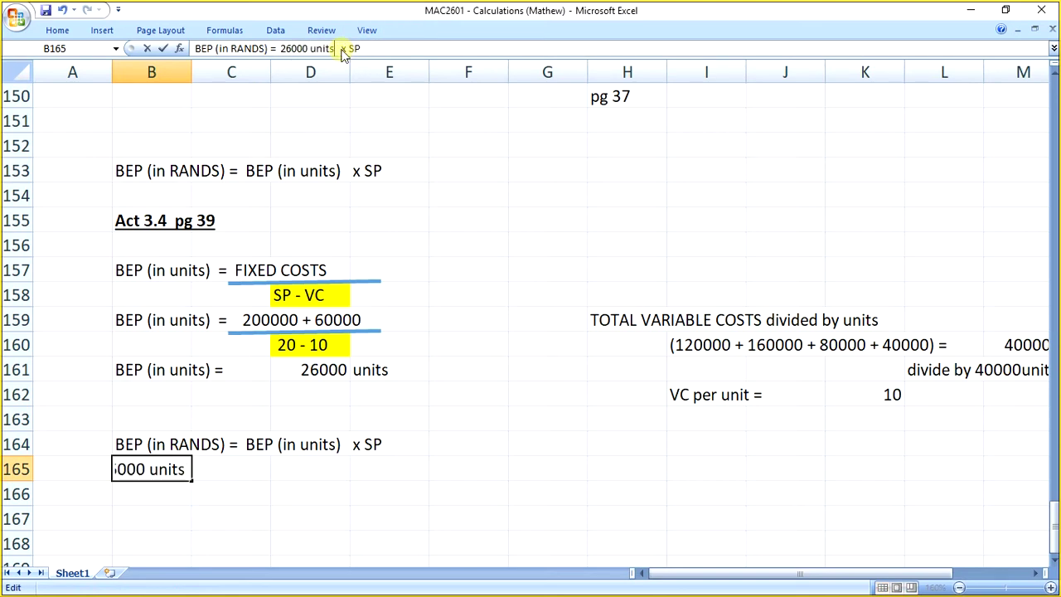
{"action": "left_click_drag", "start_coordinate": [348, 49], "coordinate": [370, 48]}
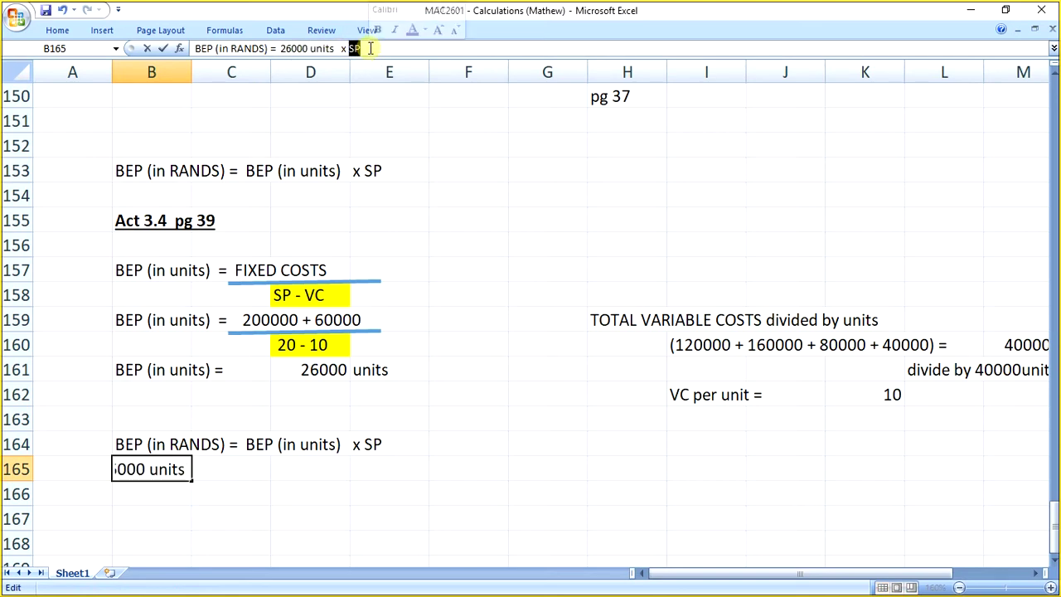
{"action": "type", "text": "20 ="}
{"action": "key", "text": "Return"}
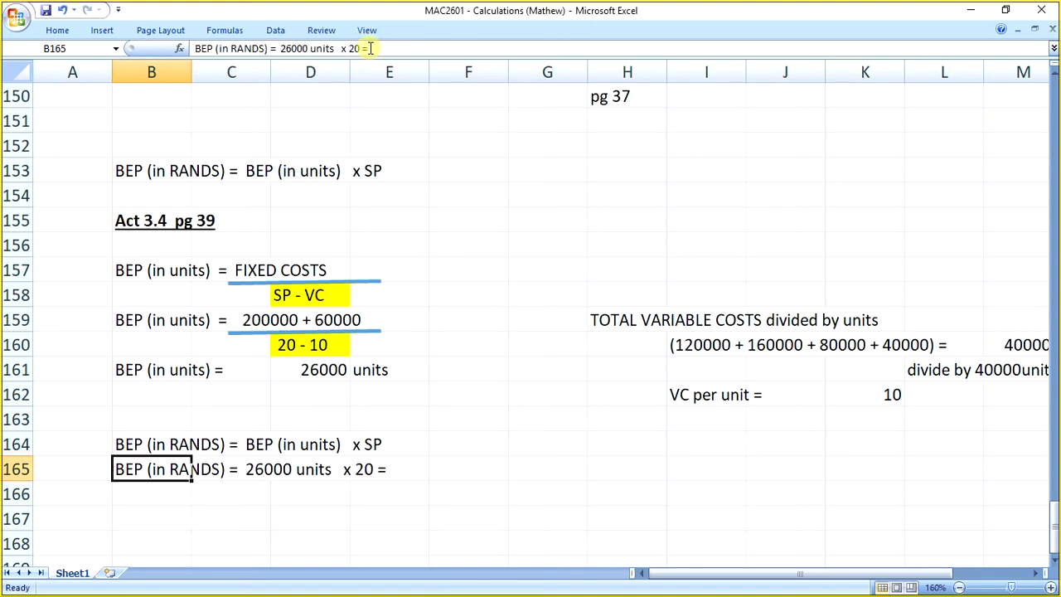
Calculate the break-even value in Rands in cell F165 with the formula =D161*20.
{"action": "key", "text": "Right"}
{"action": "key", "text": "Right"}
{"action": "key", "text": "Right"}
{"action": "key", "text": "Right"}
{"action": "type", "text": "="}
{"action": "key", "text": "Up"}
{"action": "key", "text": "Up"}
{"action": "key", "text": "Up"}
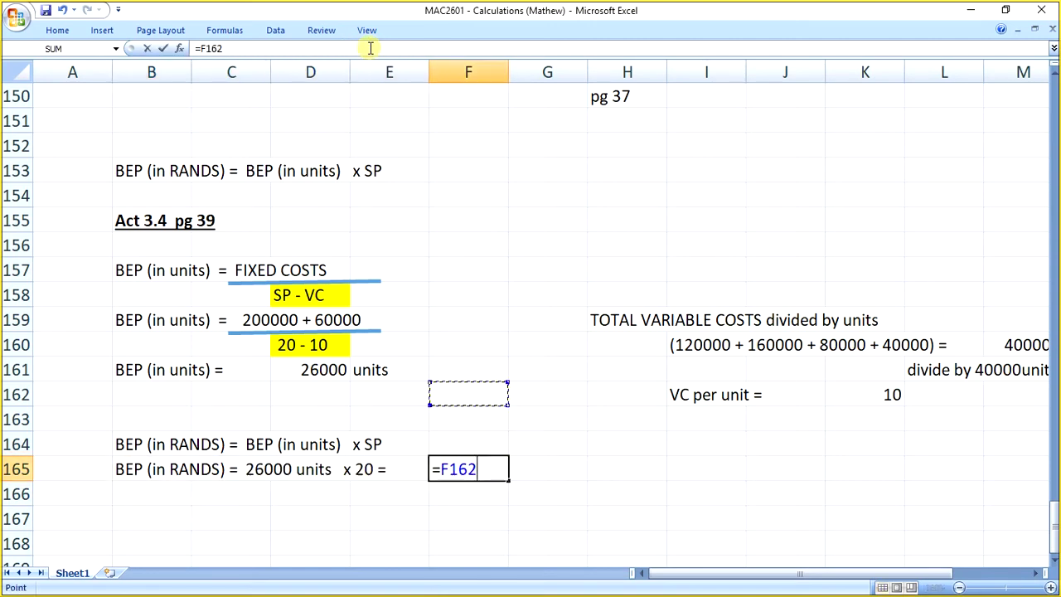
{"action": "key", "text": "Up"}
{"action": "key", "text": "Left"}
{"action": "key", "text": "Left"}
{"action": "type", "text": "*"}
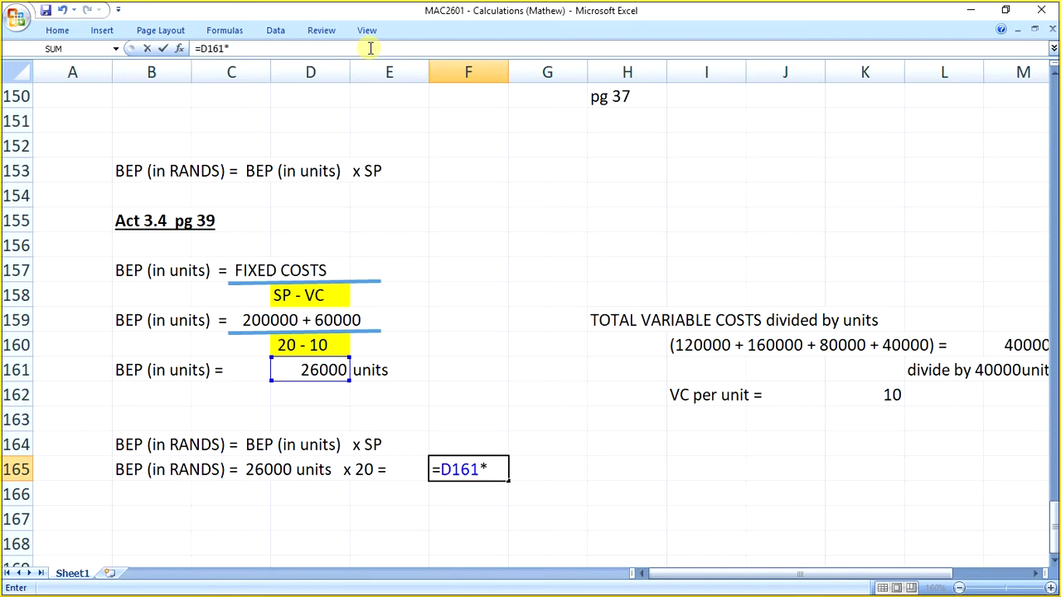
{"action": "type", "text": "20"}
{"action": "key", "text": "Return"}
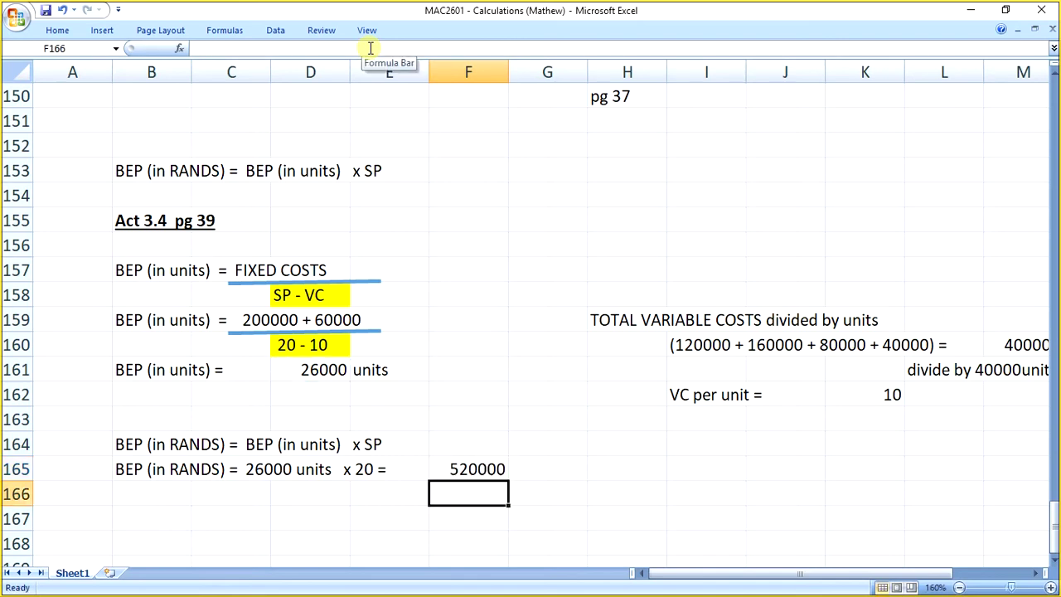
Format the break-even value in cell F165 as Rand currency with no decimal places.
{"action": "key", "text": "Up"}
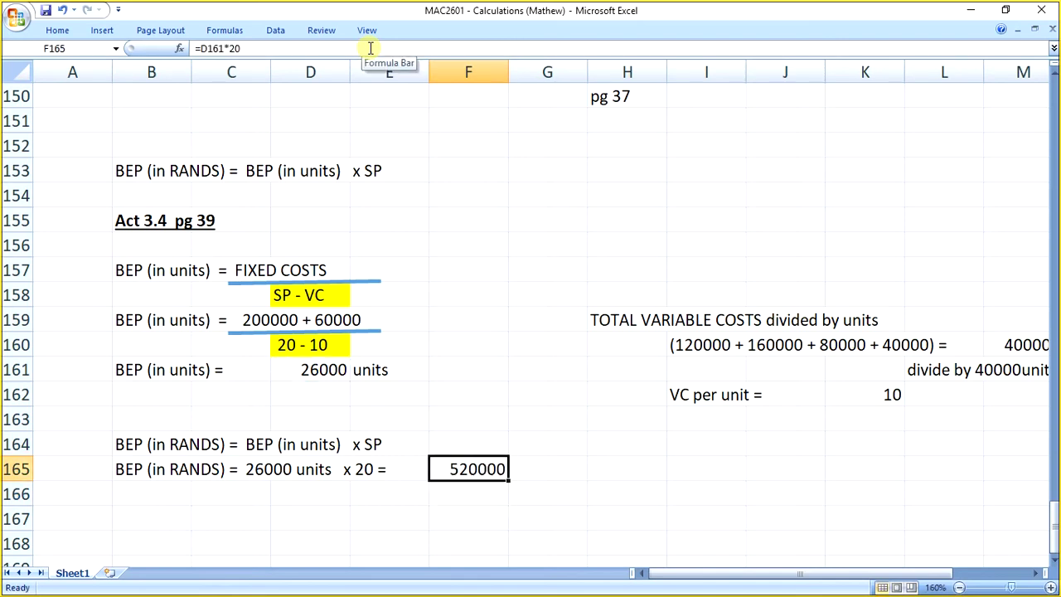
{"action": "left_click", "coordinate": [63, 30]}
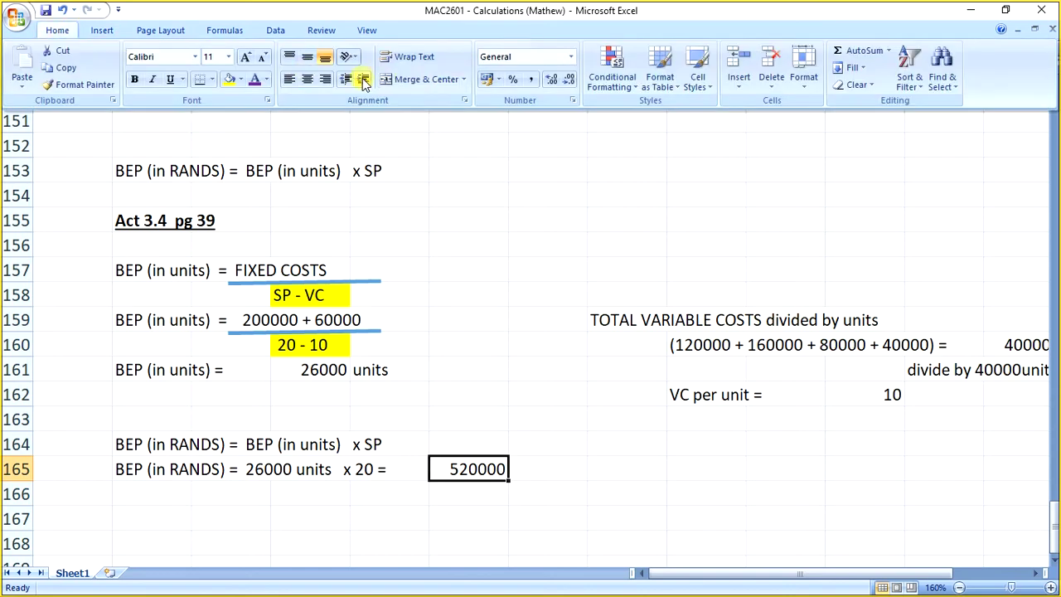
{"action": "left_click", "coordinate": [495, 81]}
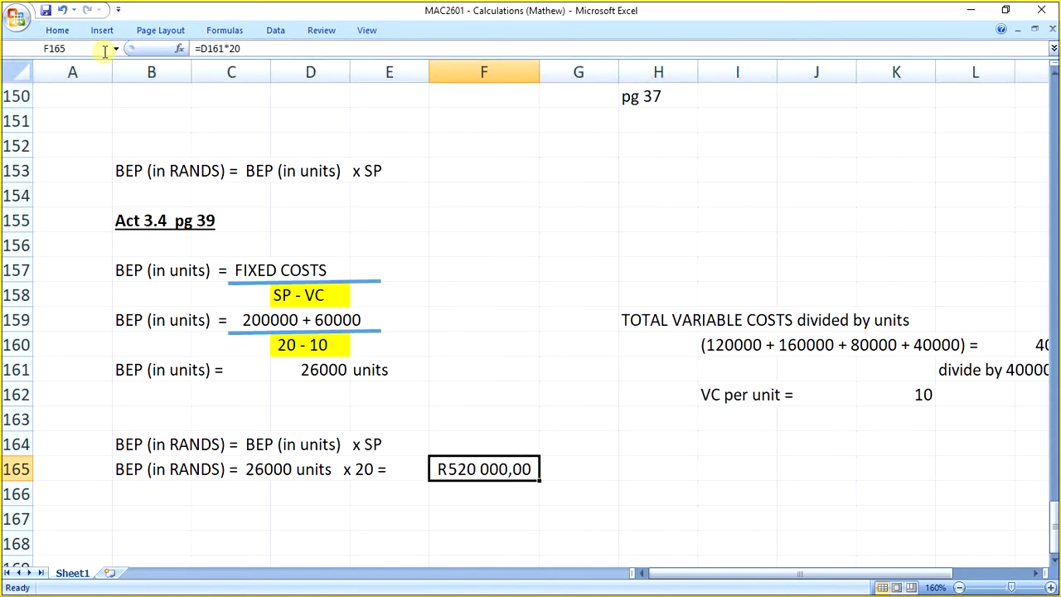
{"action": "left_click", "coordinate": [60, 30]}
{"action": "left_click", "coordinate": [568, 83]}
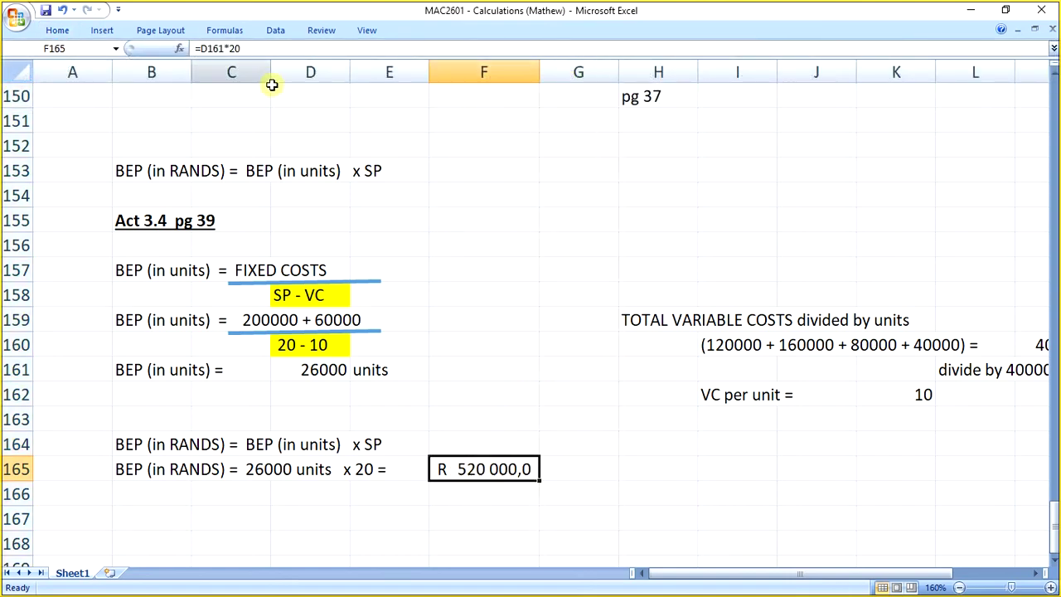
{"action": "left_click", "coordinate": [57, 30]}
{"action": "left_click", "coordinate": [564, 83]}
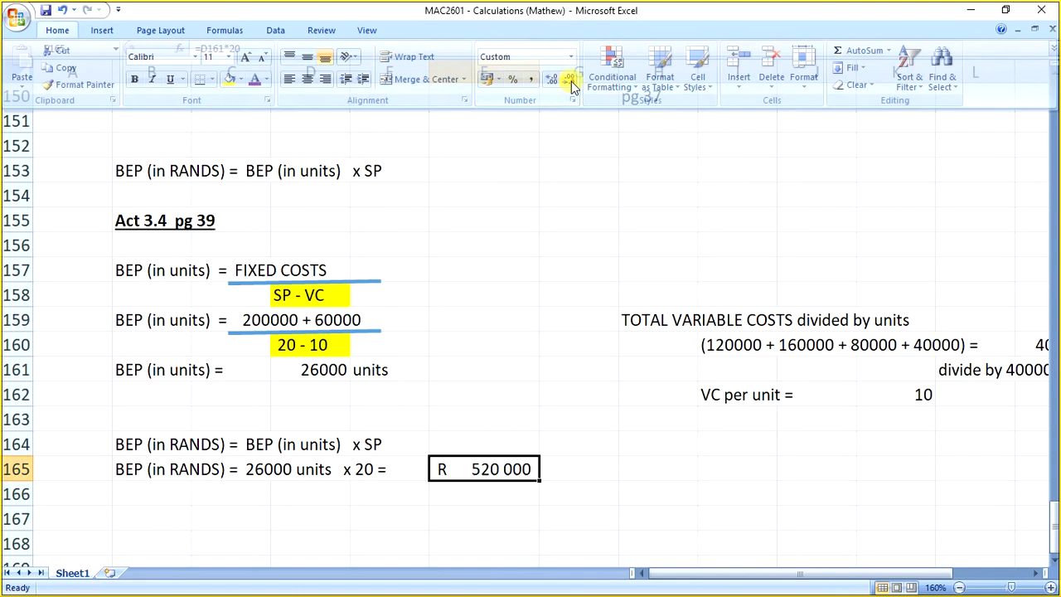
{"action": "left_click", "coordinate": [587, 466]}
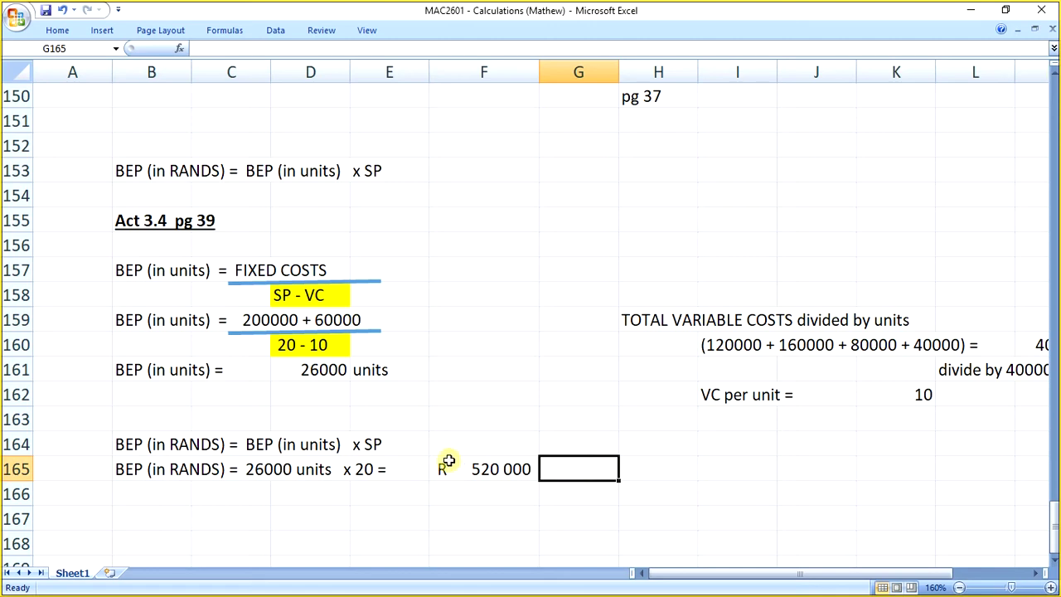
Correct the section heading in cell B145 to read "STUDY UNIT 3 - CVP".
{"action": "scroll", "coordinate": [367, 462], "scroll_direction": "down", "scroll_amount": 1}
{"action": "scroll", "coordinate": [343, 443], "scroll_direction": "up", "scroll_amount": 3}
{"action": "left_click", "coordinate": [157, 129]}
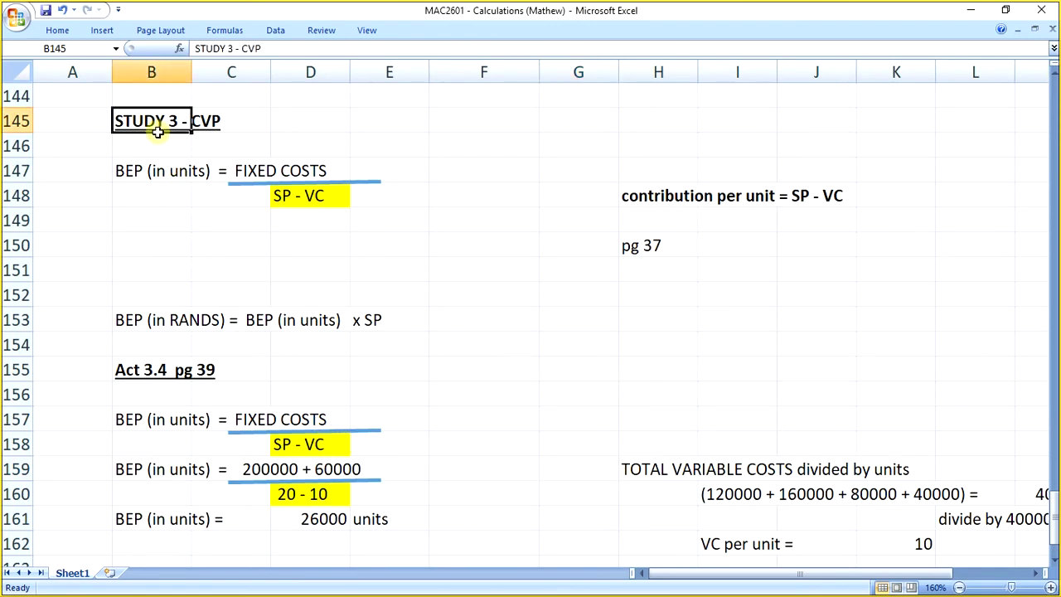
{"action": "double_click", "coordinate": [166, 121]}
{"action": "type", "text": "UNIT"}
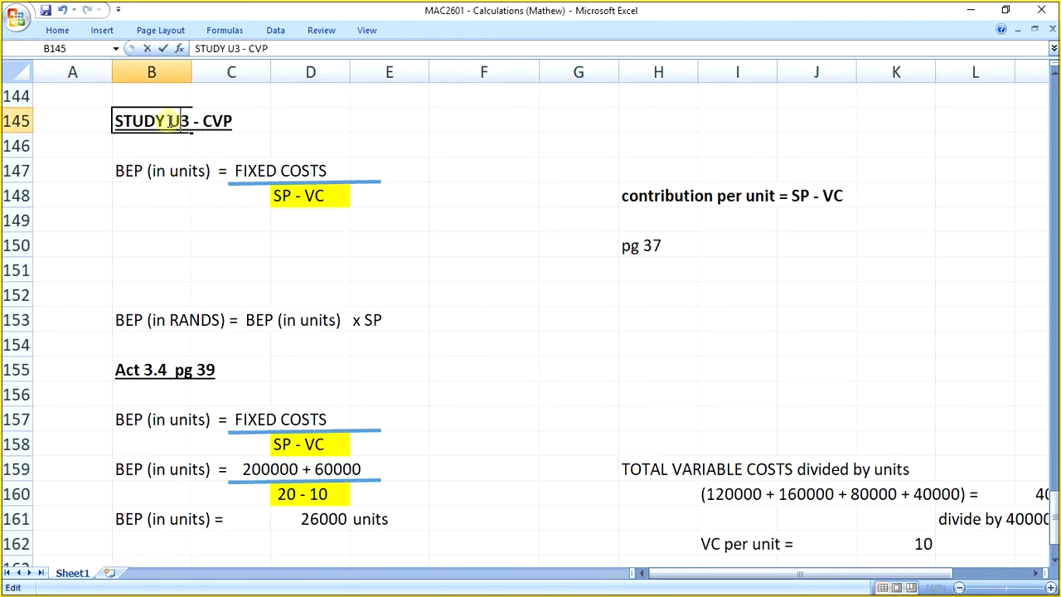
{"action": "key", "text": "Delete"}
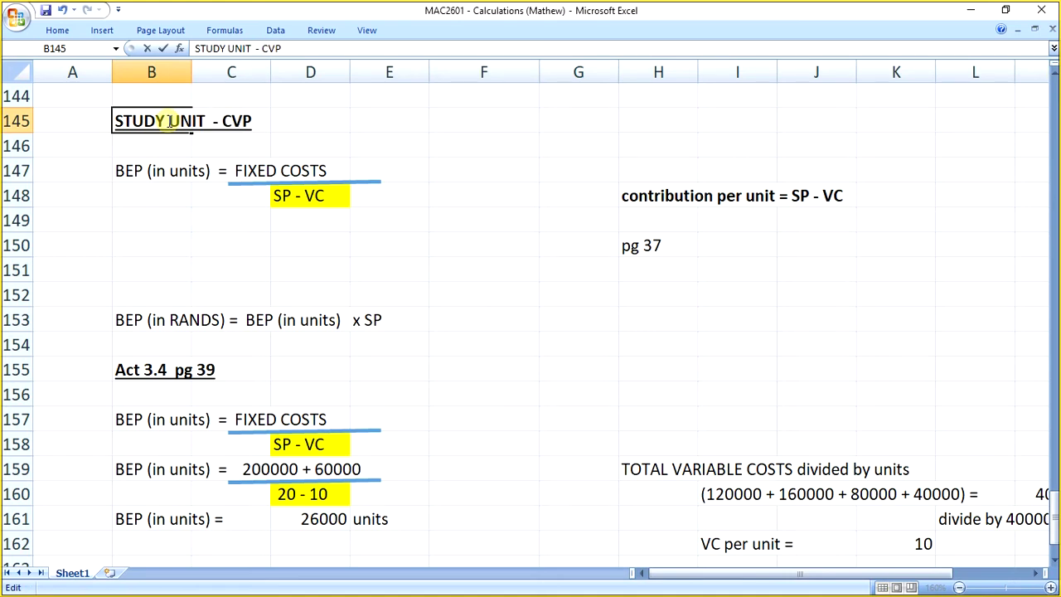
{"action": "type", "text": "3"}
{"action": "key", "text": "Return"}
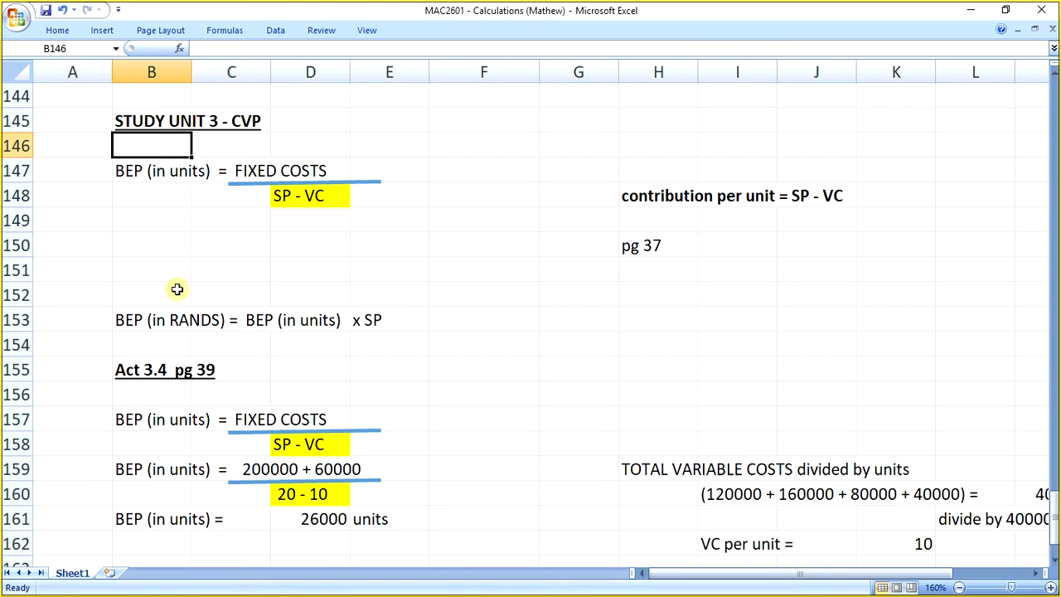
Add the heading "MARGIN OF SAFETY" in cell B169 and make it bold and underlined.
{"action": "scroll", "coordinate": [176, 289], "scroll_direction": "down", "scroll_amount": 5}
{"action": "left_click", "coordinate": [150, 351]}
{"action": "type", "text": "M"}
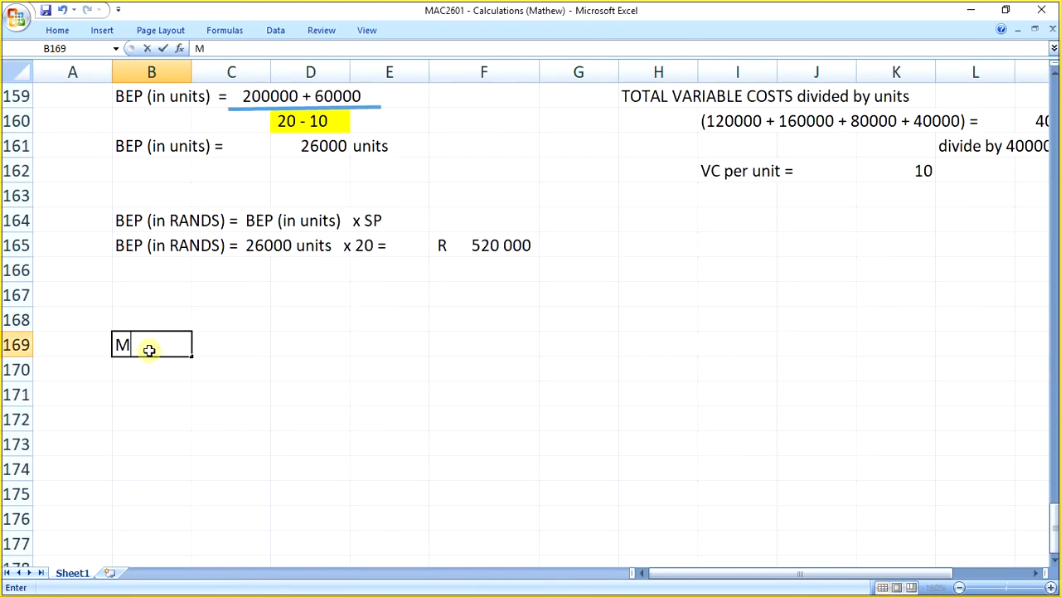
{"action": "type", "text": "ARGIN"}
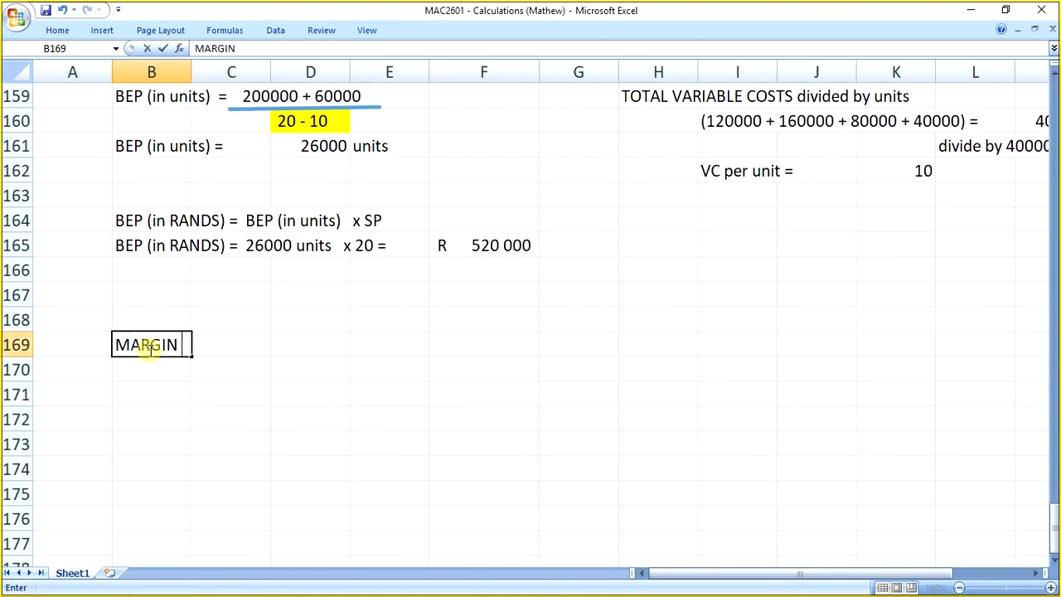
{"action": "type", "text": " OF SAFETY"}
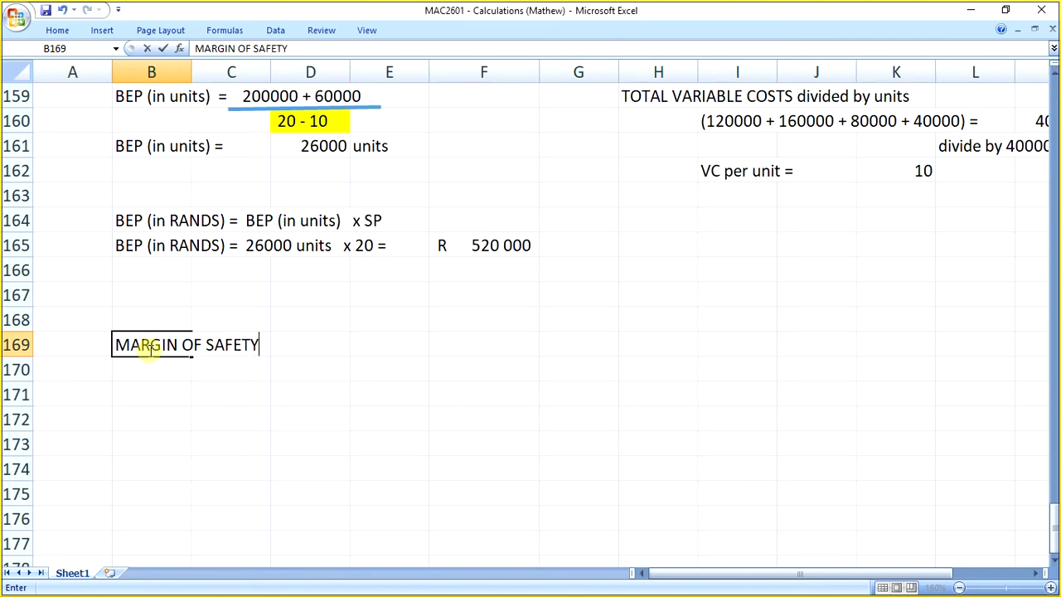
{"action": "key", "text": "Return"}
{"action": "left_click", "coordinate": [150, 348]}
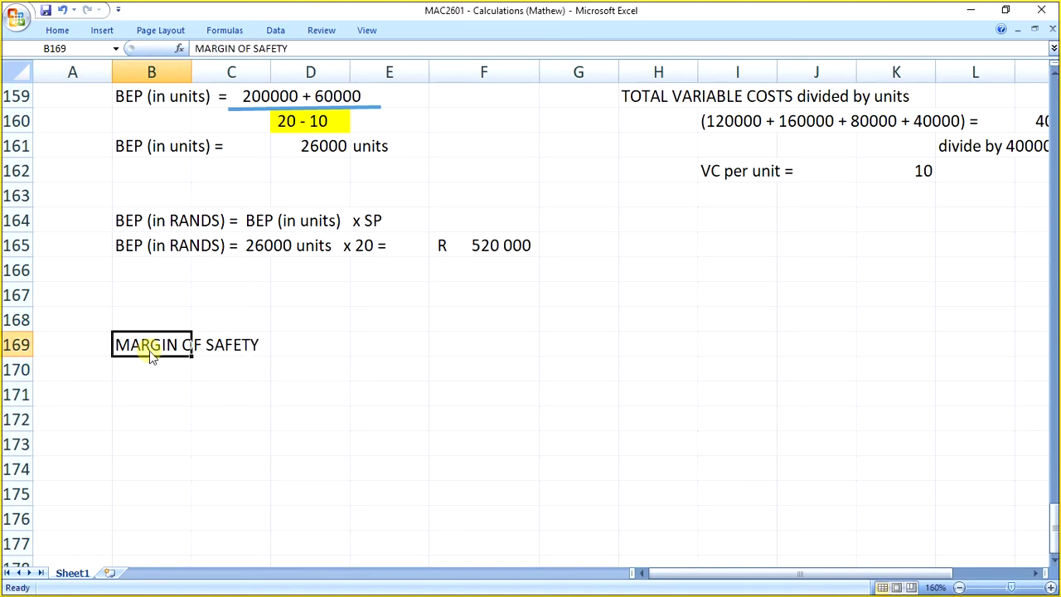
{"action": "key", "text": "ctrl+b"}
{"action": "key", "text": "ctrl+u"}
{"action": "key", "text": "Return"}
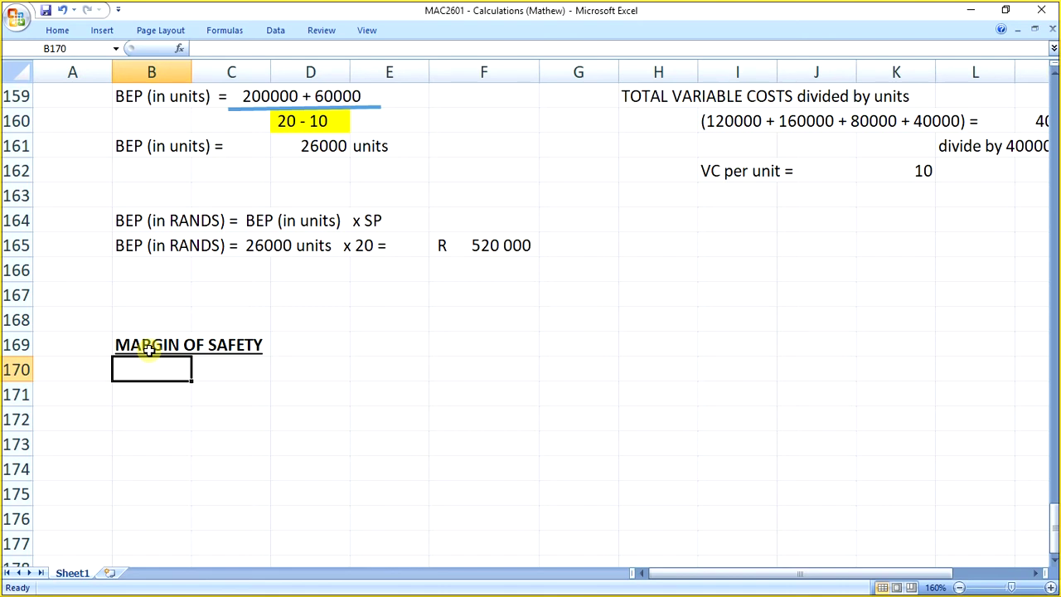
Enter the margin of safety numerator "Total Sales (units) - BEP (units)" in cell B171.
{"action": "left_click", "coordinate": [159, 391]}
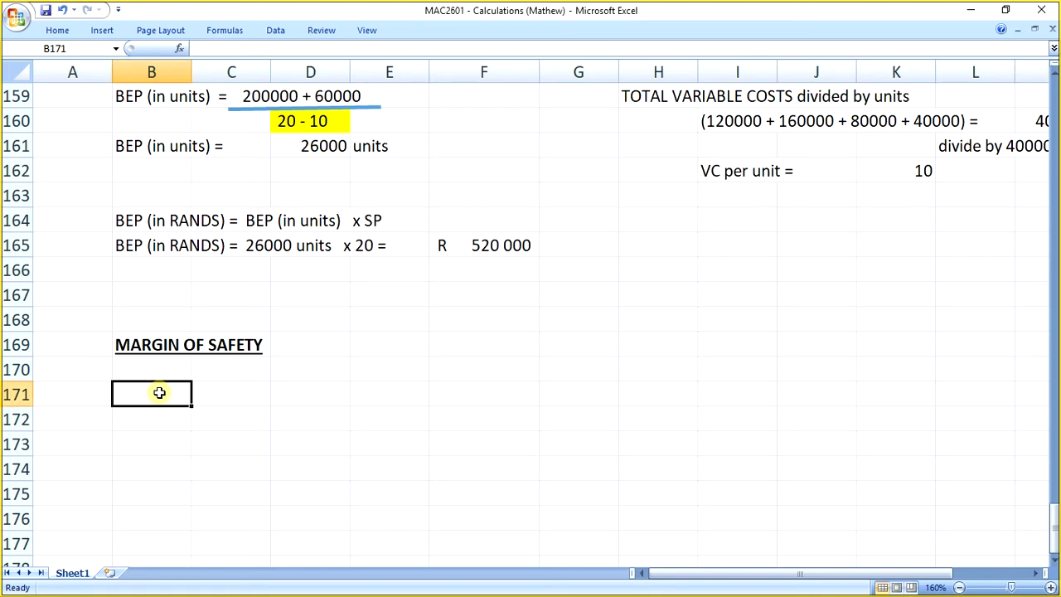
{"action": "type", "text": "Total"}
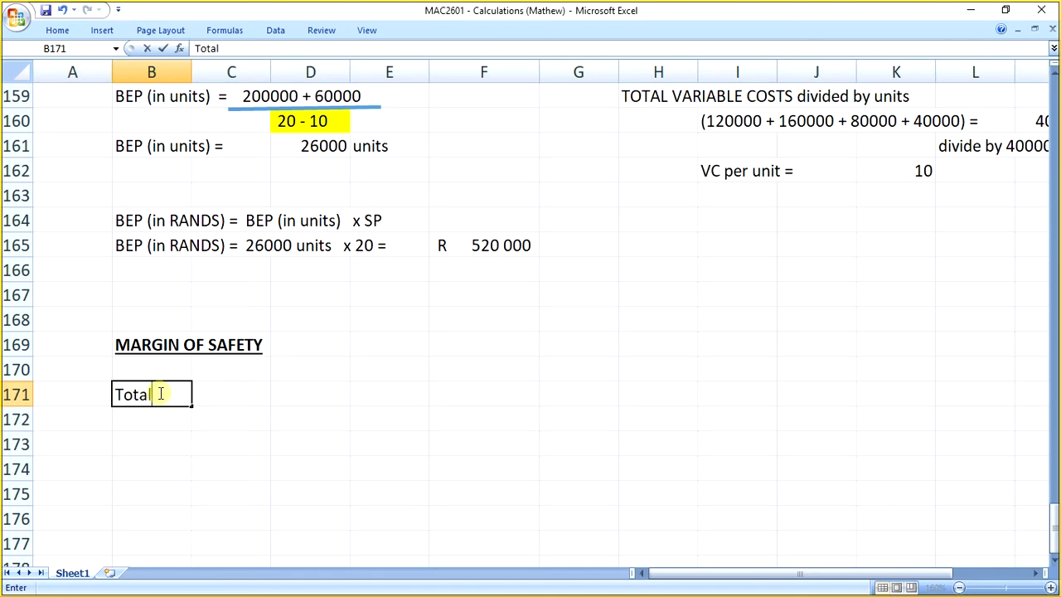
{"action": "type", "text": " Sales (units) - "}
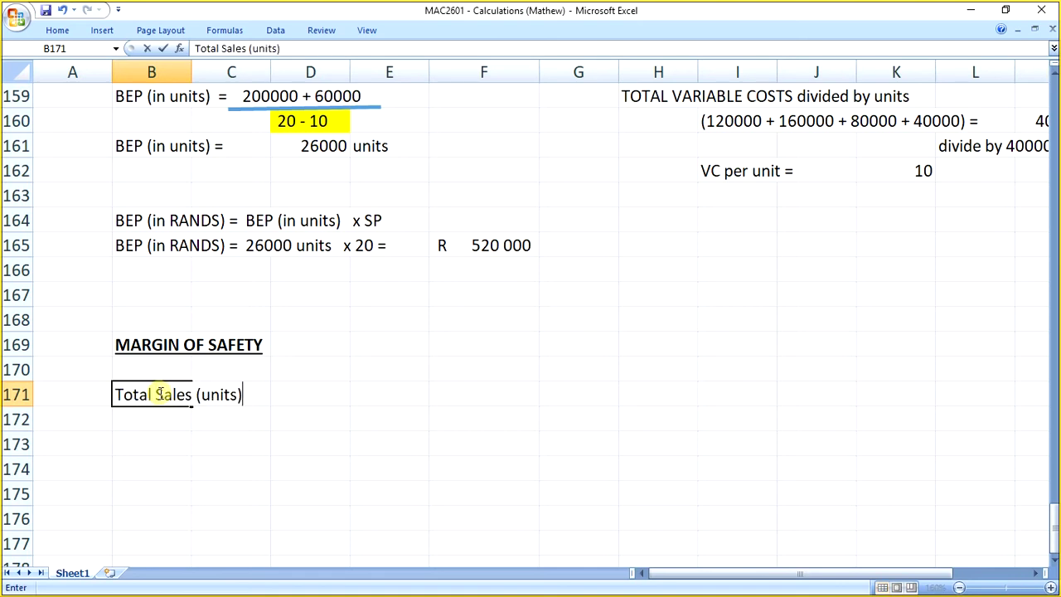
{"action": "type", "text": "BEP (units)"}
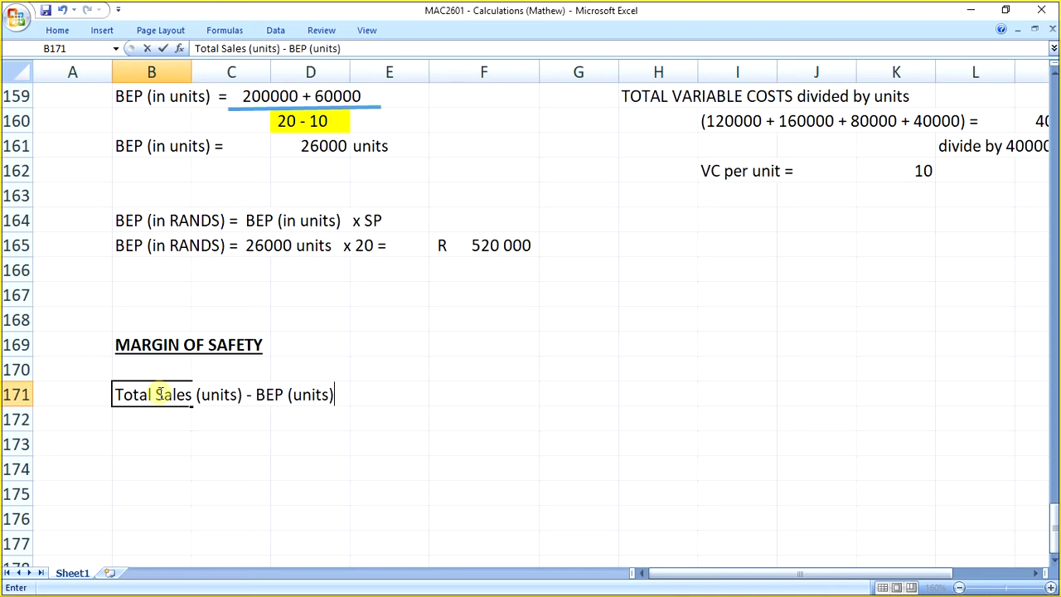
{"action": "left_click", "coordinate": [396, 393]}
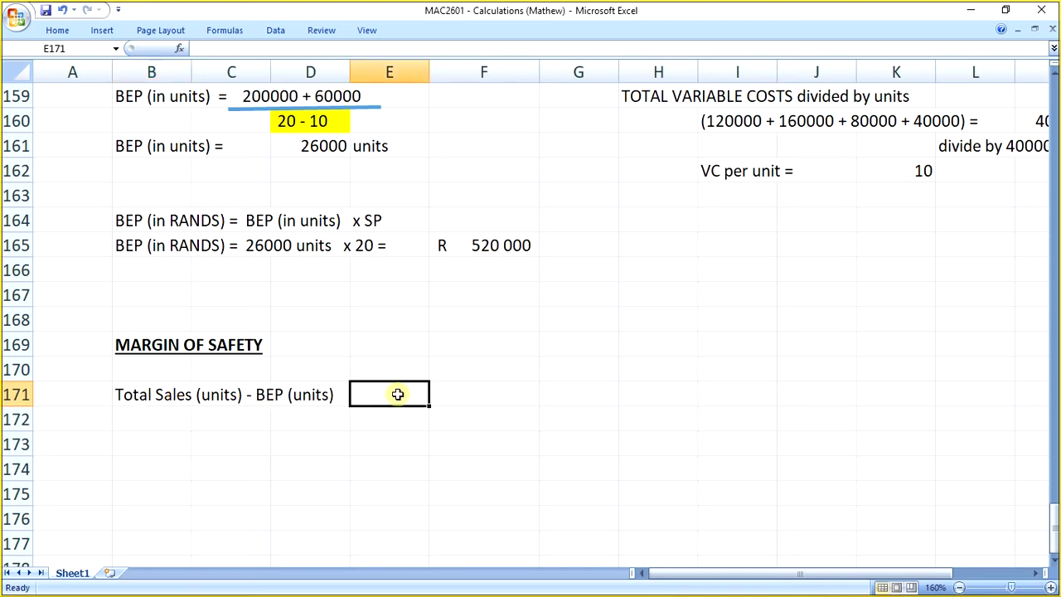
Copy the blue fraction line under "200000 + 60000" to beneath the text in row 171 and lengthen it to span the numerator.
{"action": "left_click", "coordinate": [403, 441]}
{"action": "left_click", "coordinate": [360, 108]}
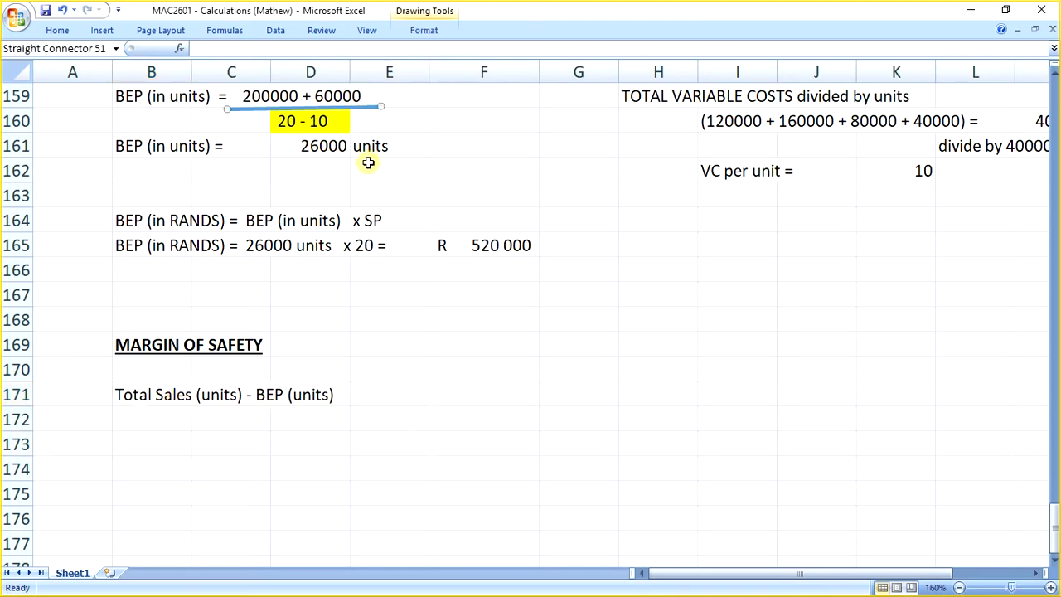
{"action": "key", "text": "ctrl+c"}
{"action": "left_click", "coordinate": [147, 407]}
{"action": "key", "text": "ctrl+v"}
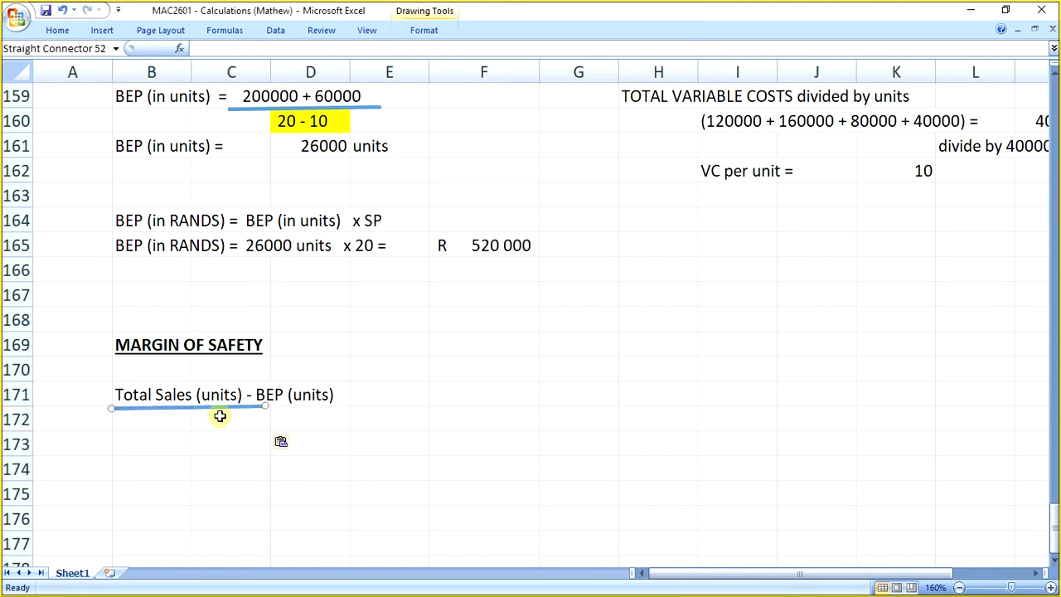
{"action": "left_click_drag", "start_coordinate": [262, 407], "coordinate": [362, 405]}
{"action": "left_click", "coordinate": [185, 422]}
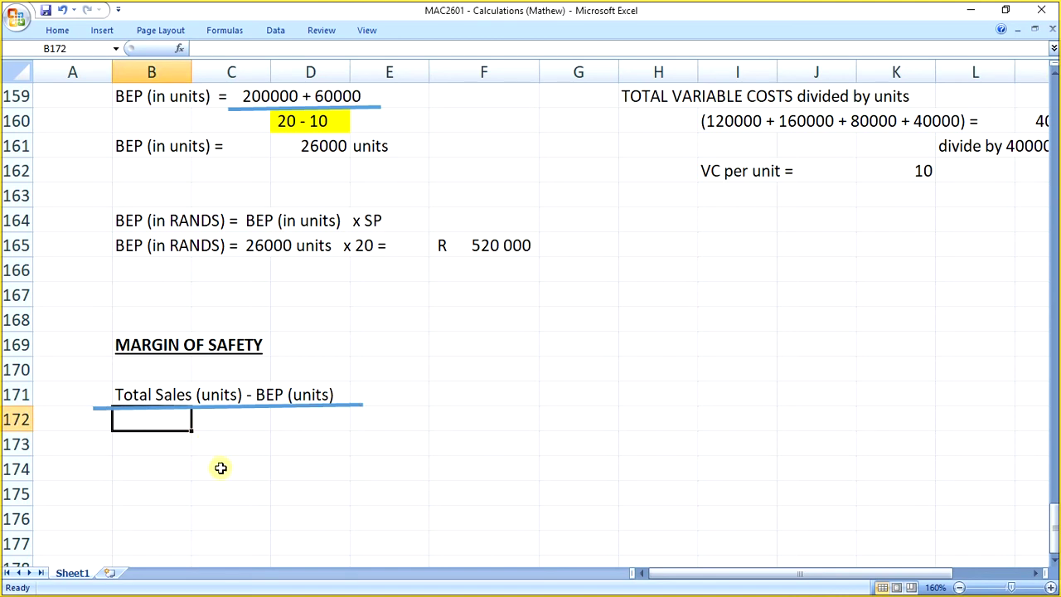
Enter the denominator "Total Sales (units)" in cell C172 below the fraction line.
{"action": "left_click", "coordinate": [226, 427]}
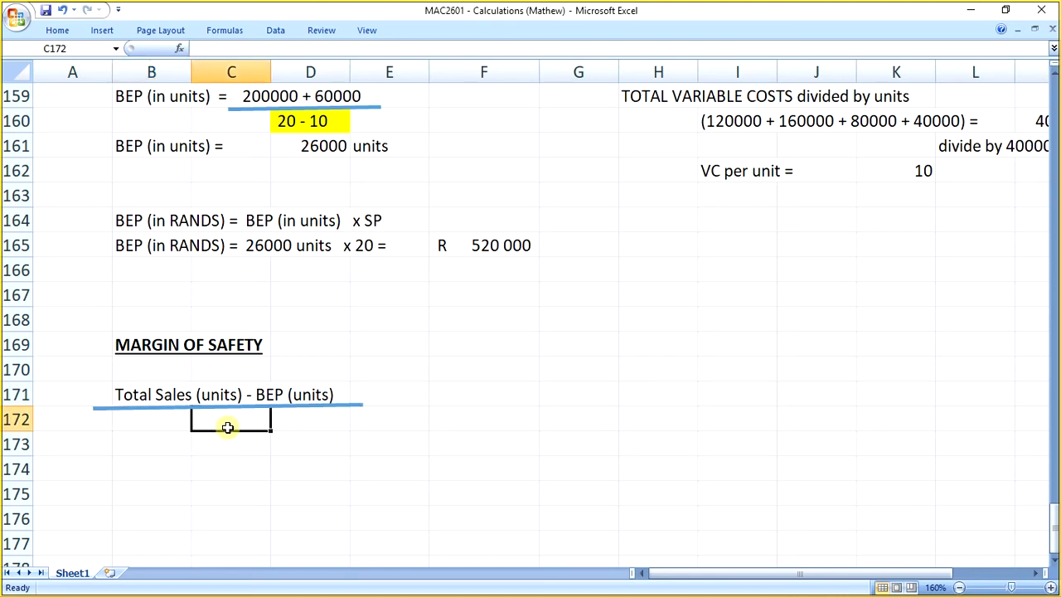
{"action": "type", "text": "Total Sa"}
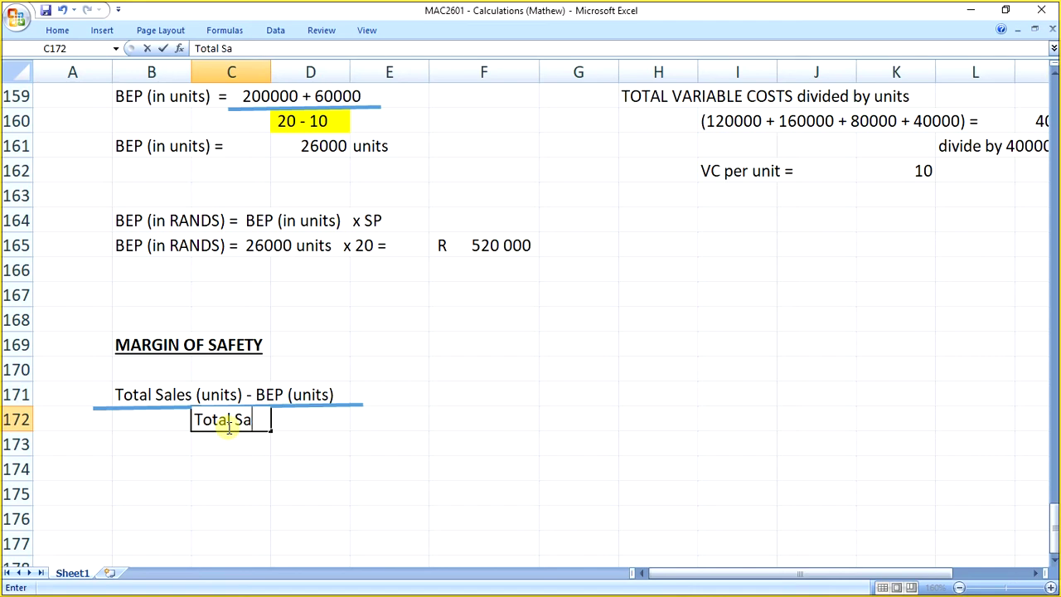
{"action": "type", "text": "les (units)"}
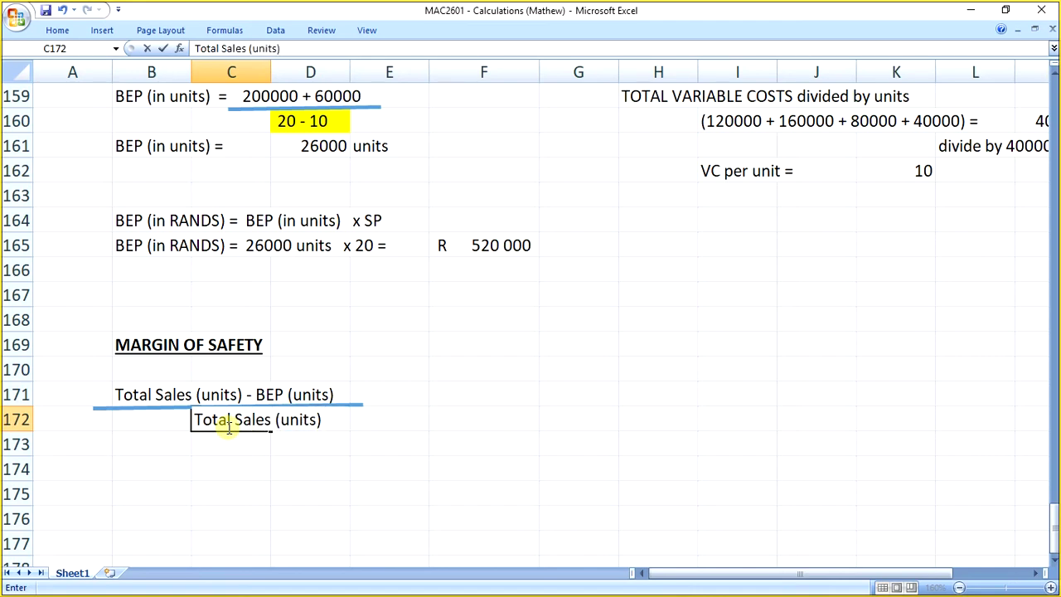
{"action": "key", "text": "Return"}
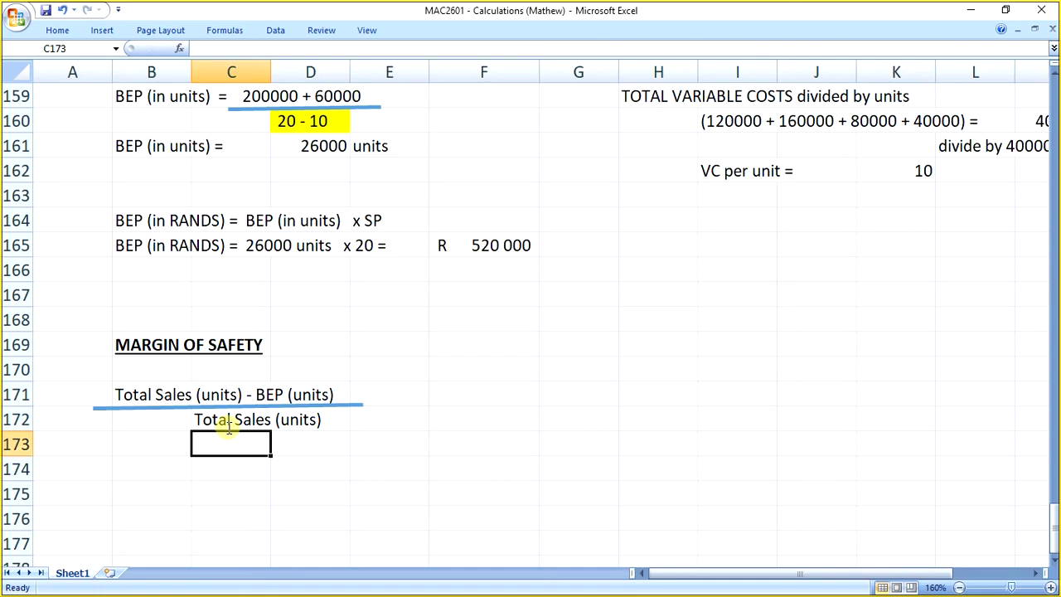
Extend the margin of safety fraction line further right, well into column E.
{"action": "left_click", "coordinate": [361, 405]}
{"action": "left_click_drag", "start_coordinate": [390, 404], "coordinate": [409, 405]}
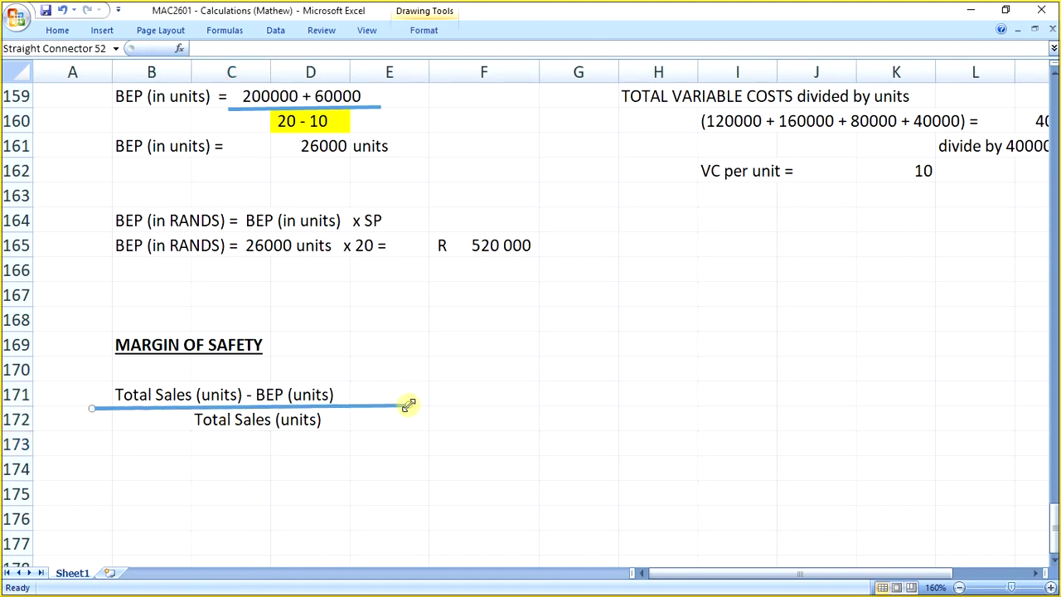
{"action": "left_click", "coordinate": [465, 456]}
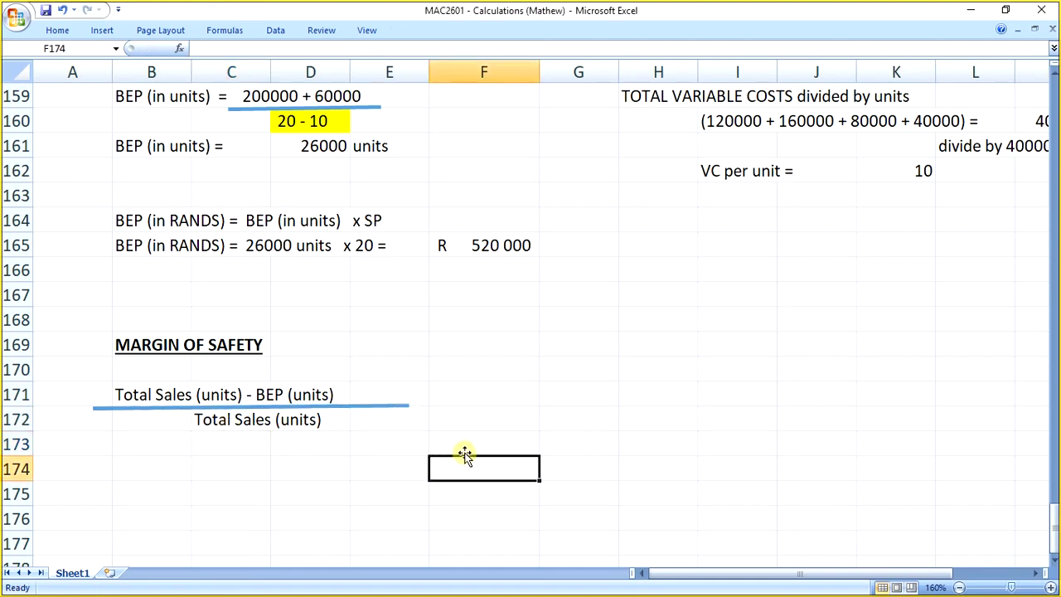
{"action": "left_click", "coordinate": [486, 403]}
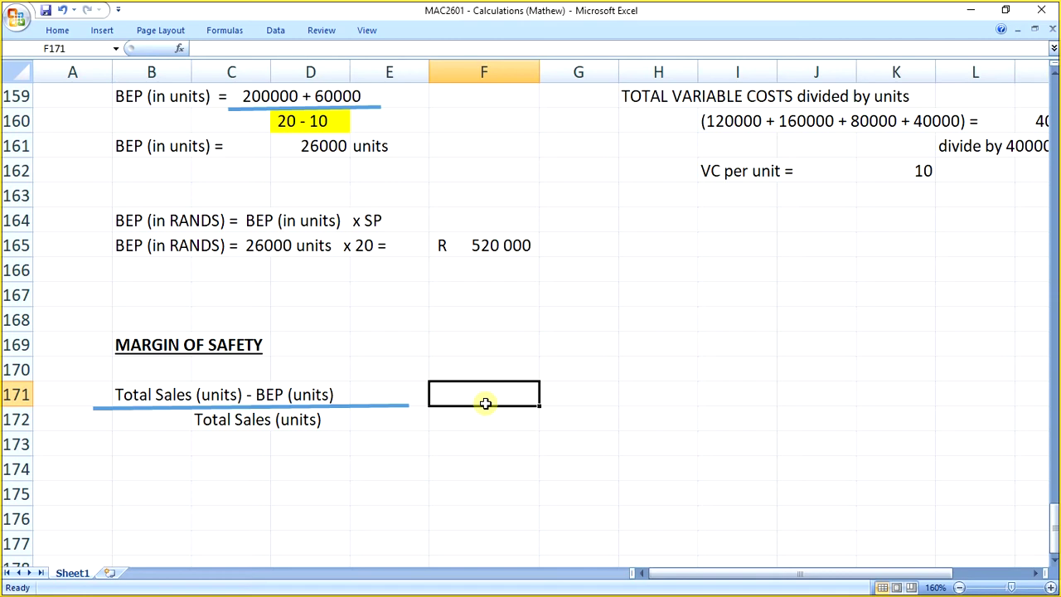
Copy the BEP (in units) formula block B157:E158, including its fraction line, to cell B177.
{"action": "scroll", "coordinate": [365, 344], "scroll_direction": "up", "scroll_amount": 2}
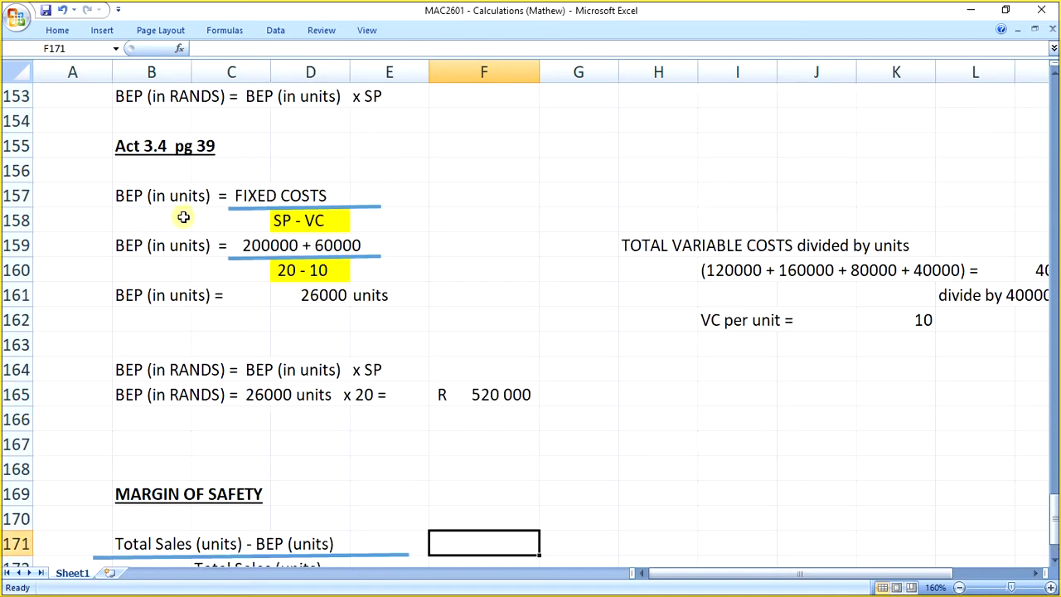
{"action": "left_click_drag", "start_coordinate": [138, 185], "coordinate": [396, 222]}
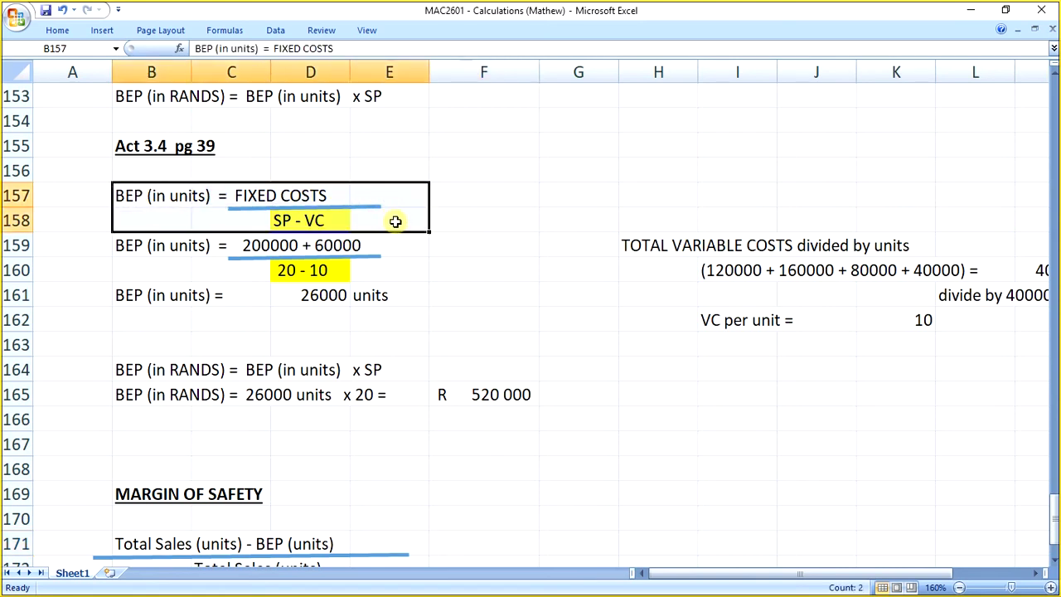
{"action": "key", "text": "ctrl+c"}
{"action": "scroll", "coordinate": [381, 307], "scroll_direction": "down", "scroll_amount": 5}
{"action": "left_click", "coordinate": [153, 321]}
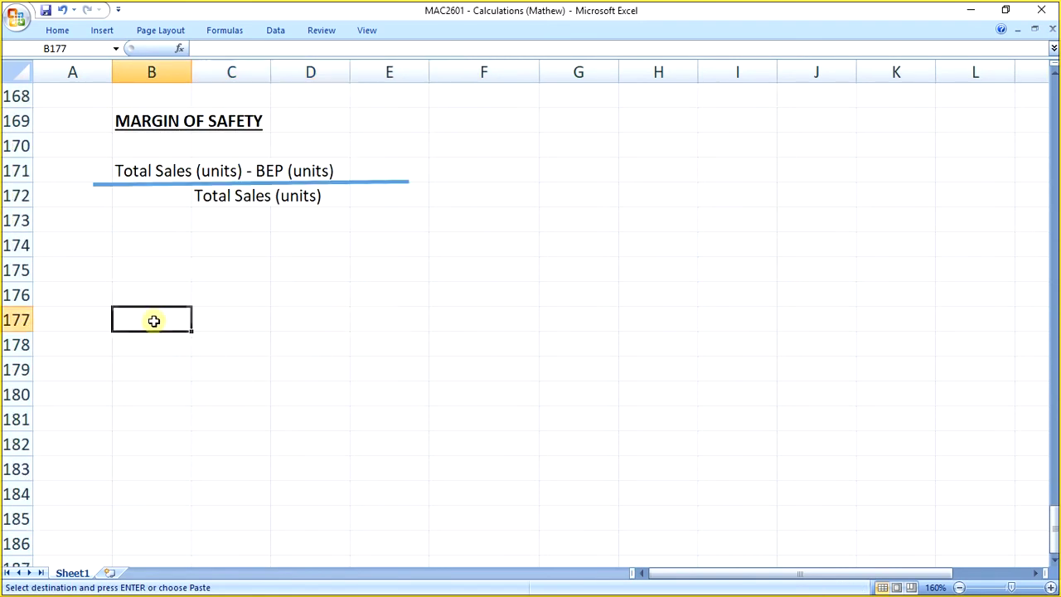
{"action": "key", "text": "ctrl+v"}
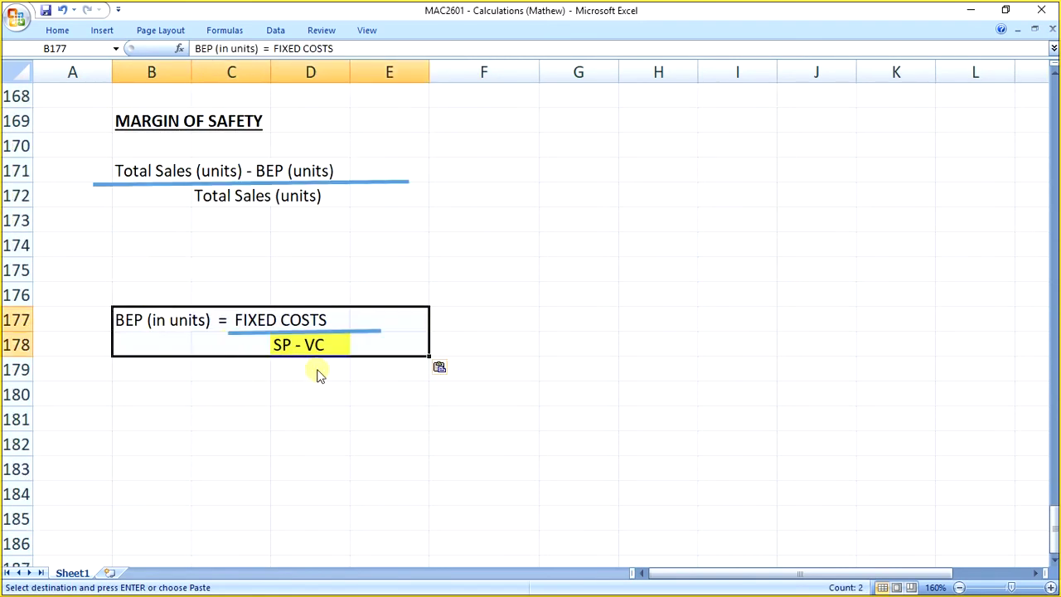
{"action": "left_click", "coordinate": [271, 384]}
{"action": "left_click_drag", "start_coordinate": [130, 324], "coordinate": [384, 351]}
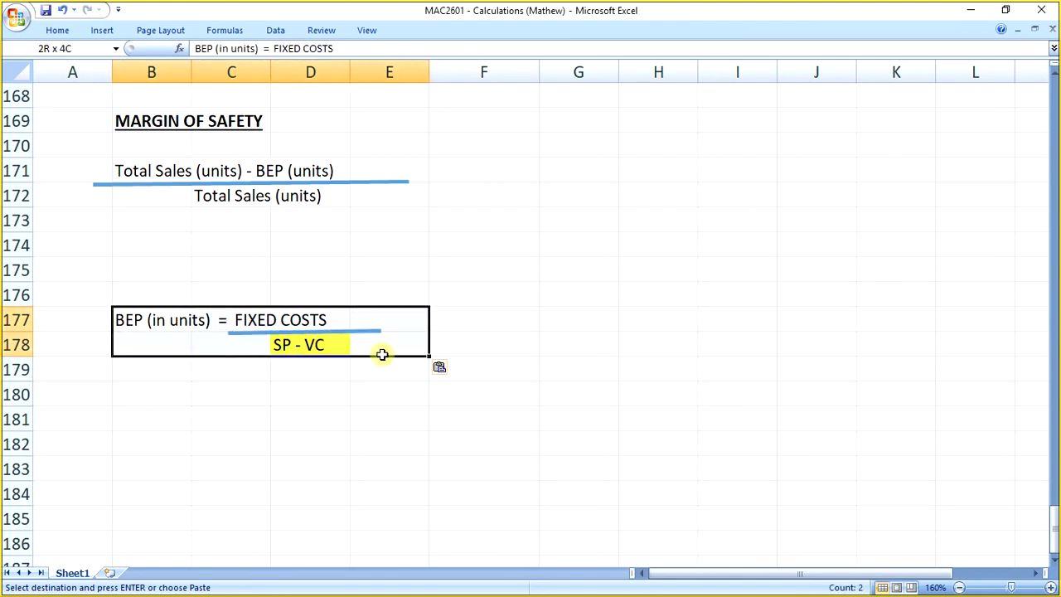
Edit the copied formula in cell B177 to read "BEP (in units) = FIXED COSTS + 0".
{"action": "left_click", "coordinate": [170, 324]}
{"action": "left_click", "coordinate": [373, 48]}
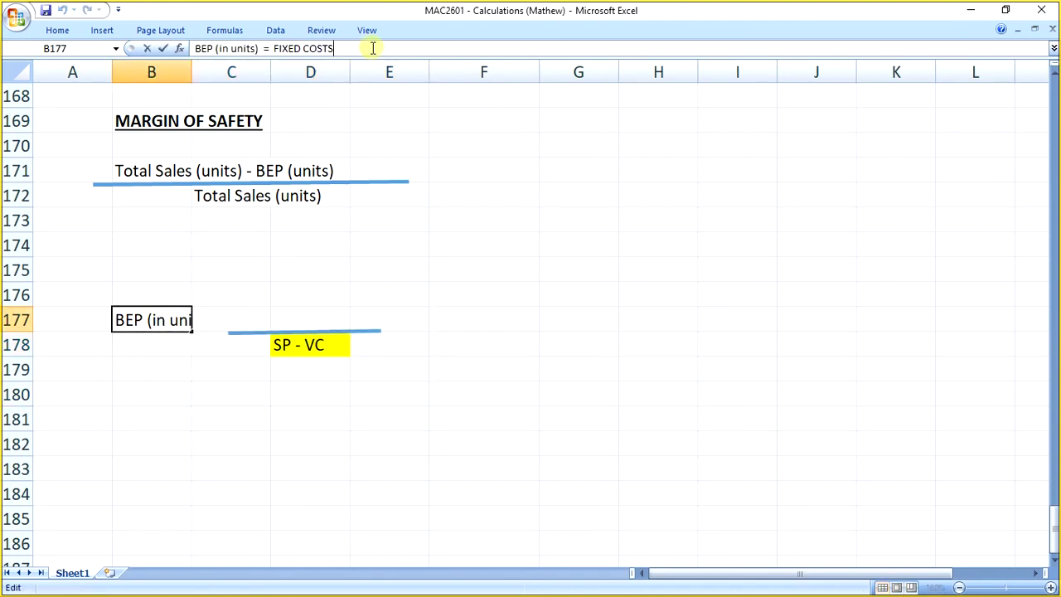
{"action": "type", "text": "+ "}
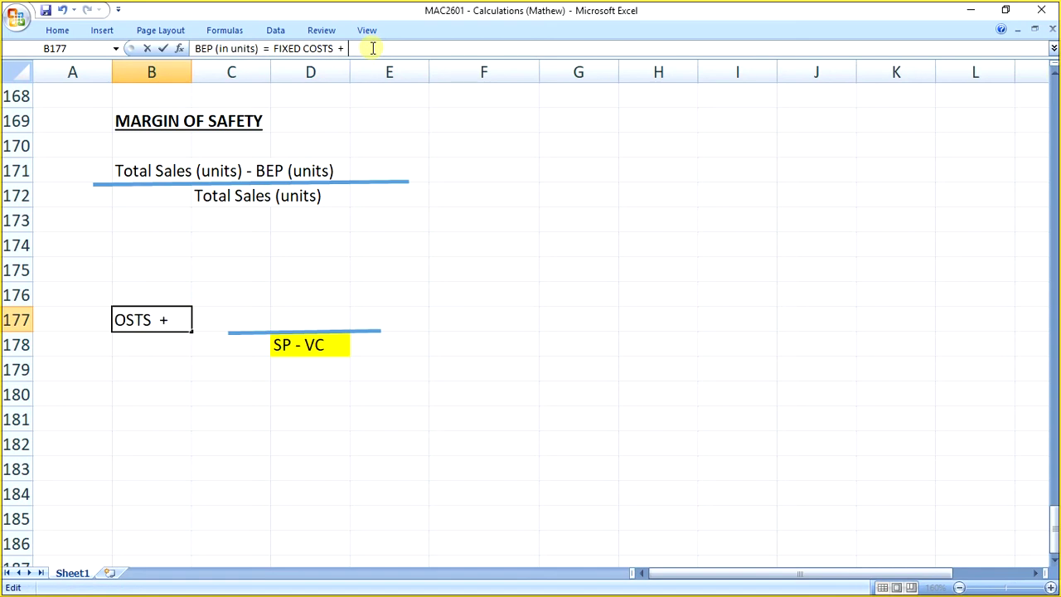
{"action": "type", "text": "0"}
{"action": "key", "text": "Return"}
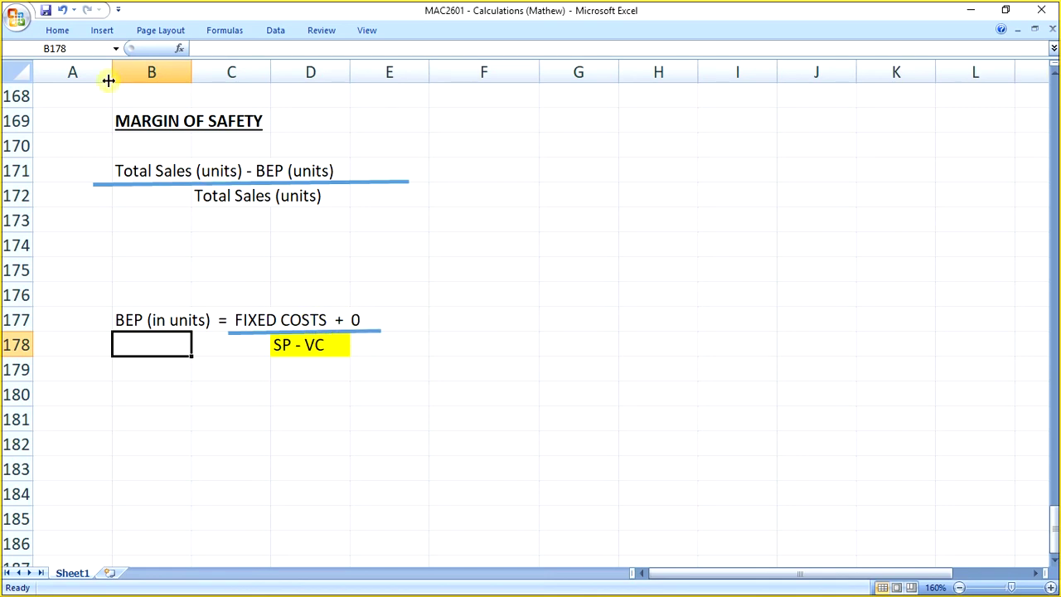
Draw a large right block arrow beside the BEP formula in rows 177 and 178, spanning columns E to G.
{"action": "left_click", "coordinate": [102, 30]}
{"action": "left_click", "coordinate": [173, 62]}
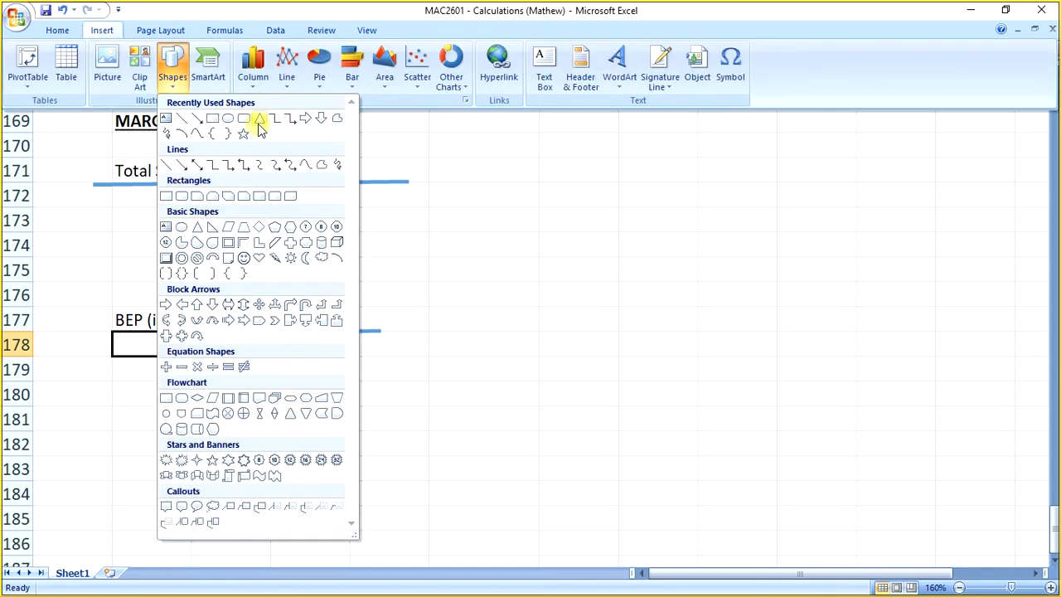
{"action": "left_click", "coordinate": [306, 118]}
{"action": "left_click_drag", "start_coordinate": [407, 284], "coordinate": [597, 404]}
{"action": "left_click", "coordinate": [379, 420]}
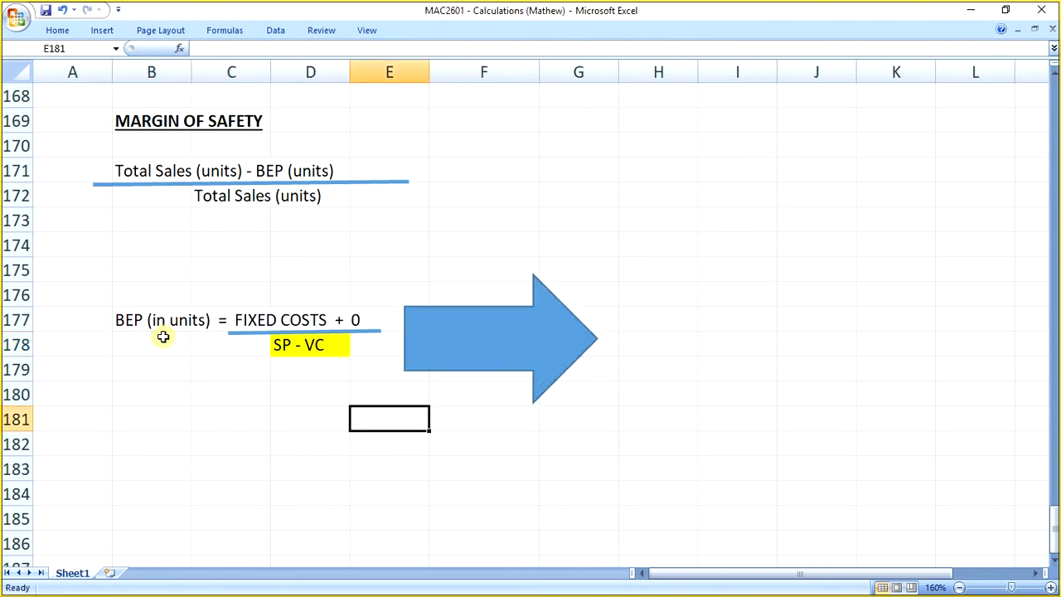
Copy the BEP (in units) formula block B177:E178, including its fraction line, to cell H177 beyond the arrow.
{"action": "left_click_drag", "start_coordinate": [139, 320], "coordinate": [394, 347]}
{"action": "key", "text": "ctrl+c"}
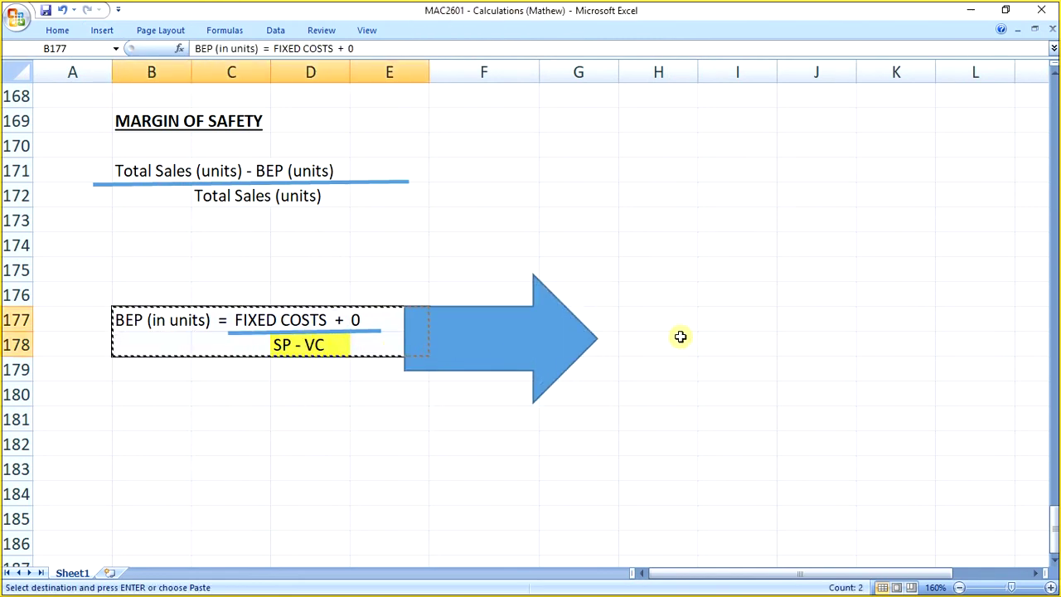
{"action": "left_click", "coordinate": [635, 319]}
{"action": "key", "text": "ctrl+v"}
{"action": "left_click", "coordinate": [655, 369]}
Replace "BEP" with "SALES TARGET" in the copied formula in cell H177.
{"action": "left_click", "coordinate": [639, 319]}
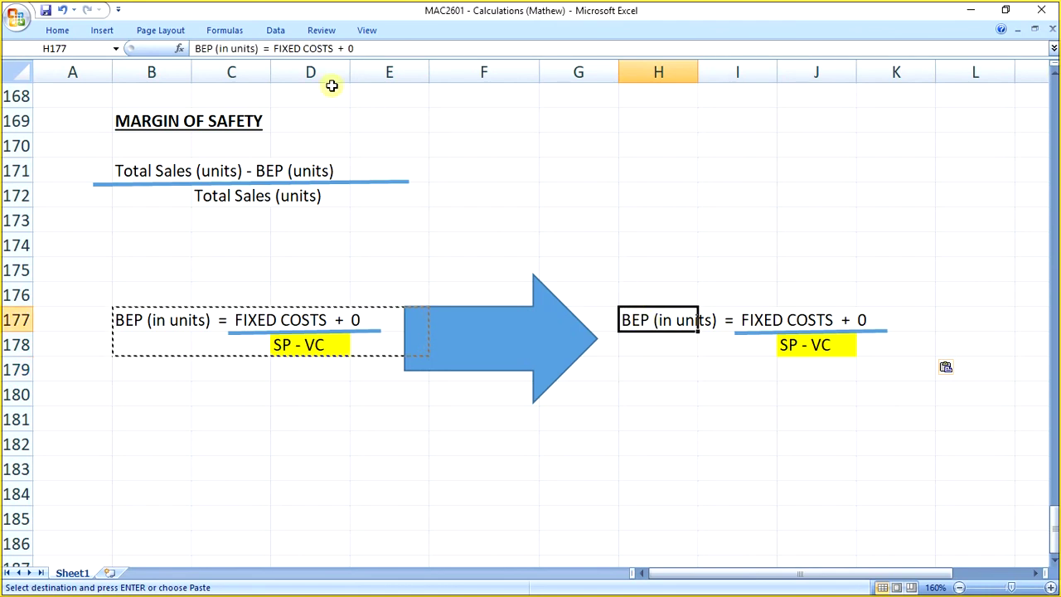
{"action": "double_click", "coordinate": [203, 48]}
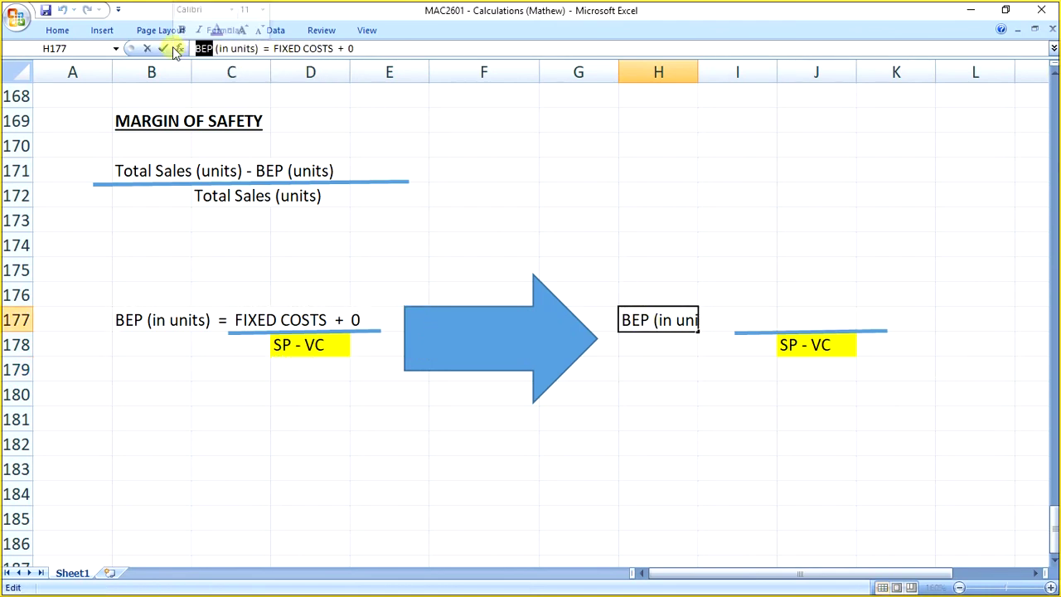
{"action": "type", "text": "SALE"}
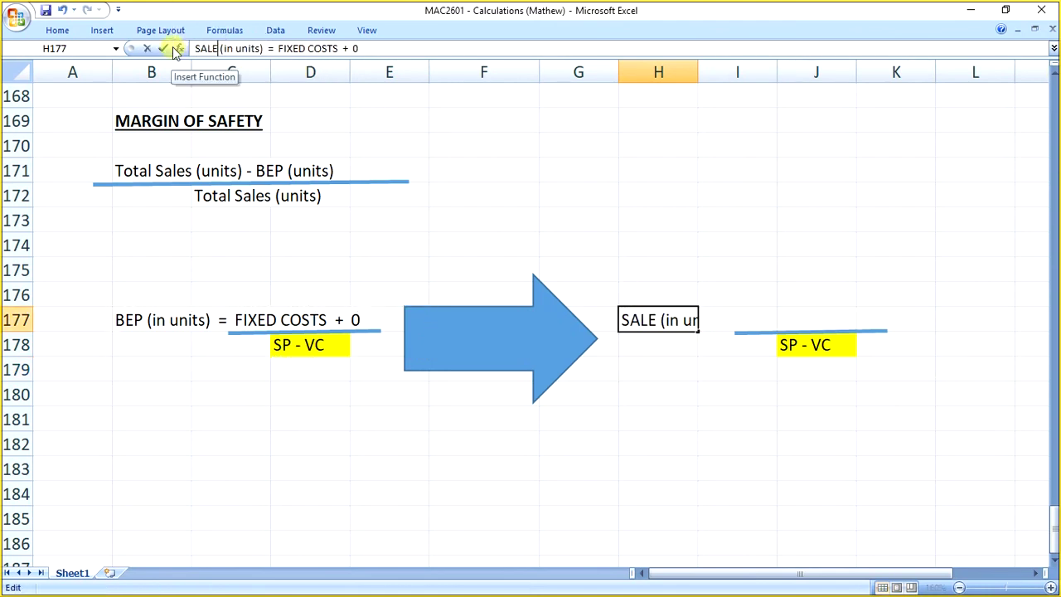
{"action": "type", "text": "S TARGET"}
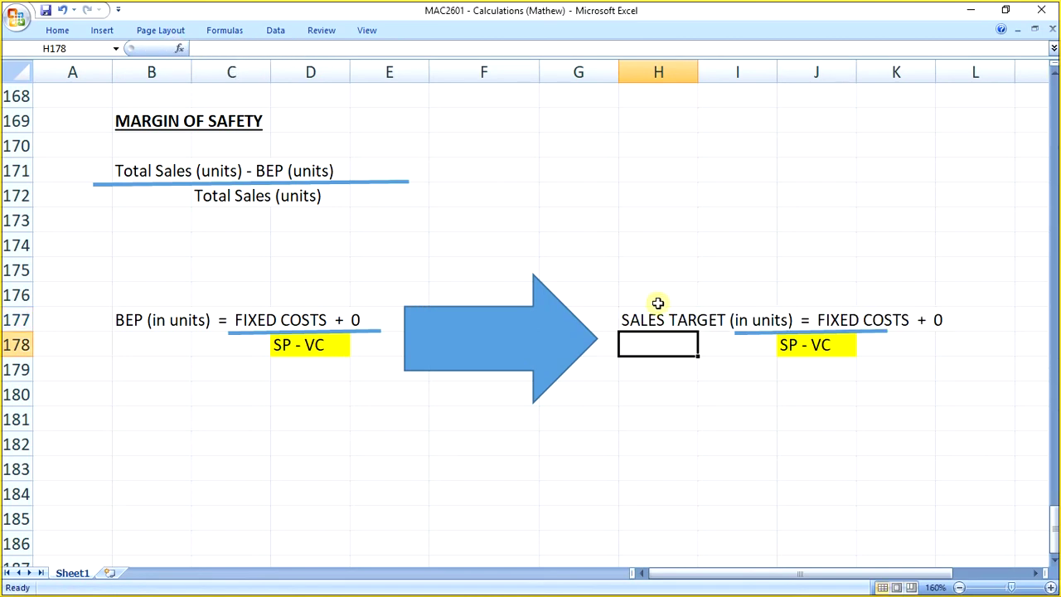
Move the copied fraction line right so it sits beneath "FIXED COSTS + 0" in the sales target formula.
{"action": "left_click", "coordinate": [842, 333]}
{"action": "left_click_drag", "start_coordinate": [842, 333], "coordinate": [908, 330]}
{"action": "left_click", "coordinate": [838, 385]}
Move the highlighted "SP - VC" denominator from cell J178 to K178.
{"action": "left_click", "coordinate": [814, 345]}
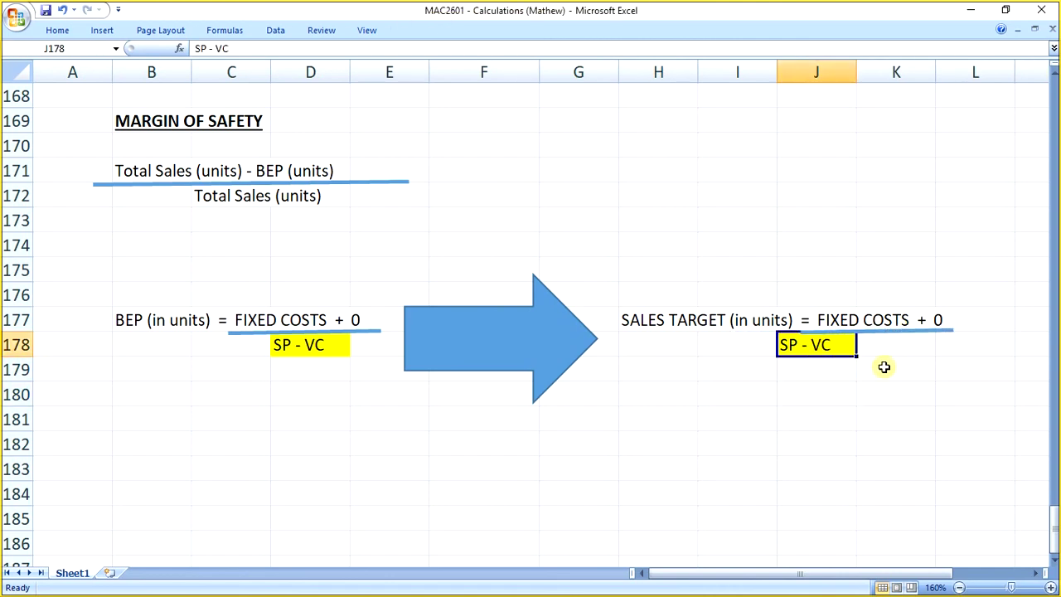
{"action": "key", "text": "ctrl+c"}
{"action": "left_click", "coordinate": [900, 349]}
{"action": "key", "text": "Return"}
{"action": "left_click", "coordinate": [881, 386]}
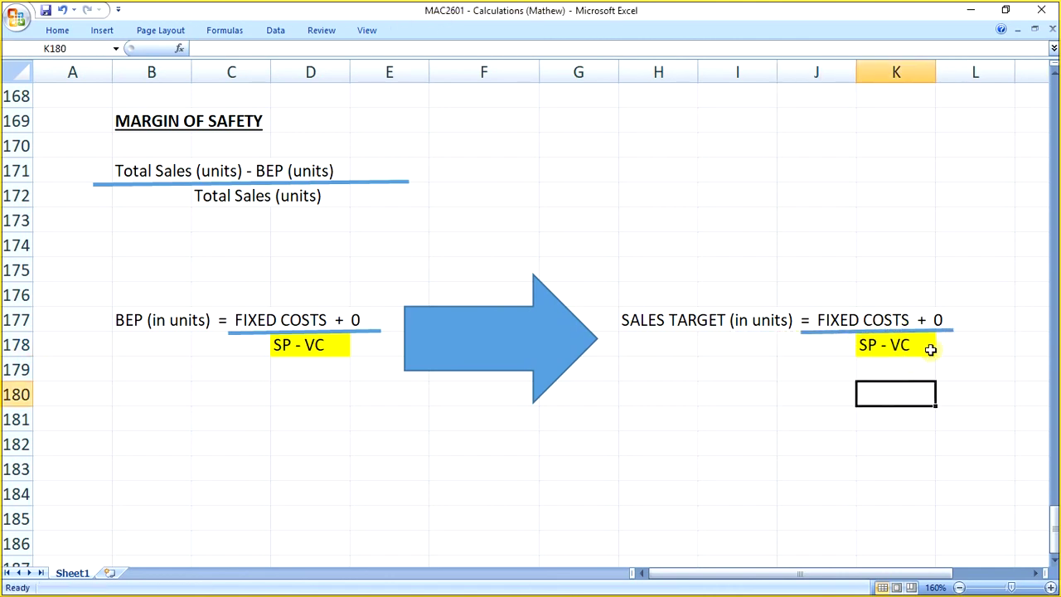
Stretch the sales target fraction line right into column M and replace the 0 in cell H177 with "estimated profit".
{"action": "left_click", "coordinate": [950, 332]}
{"action": "left_click_drag", "start_coordinate": [957, 328], "coordinate": [692, 330]}
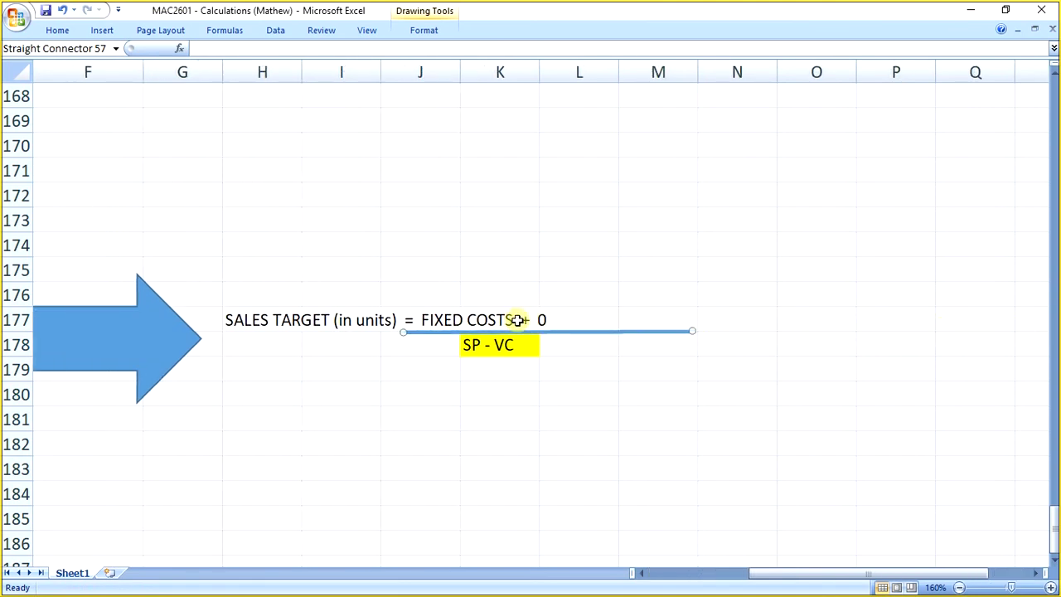
{"action": "left_click", "coordinate": [547, 320]}
{"action": "key", "text": "BackSpace"}
{"action": "left_click", "coordinate": [286, 320]}
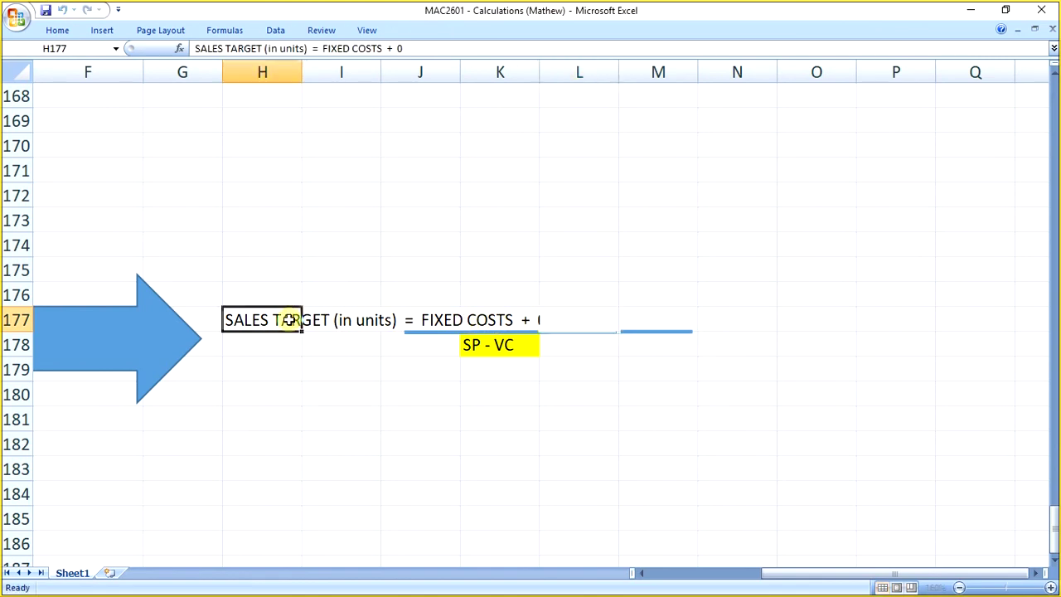
{"action": "left_click", "coordinate": [450, 49]}
{"action": "key", "text": "BackSpace"}
{"action": "type", "text": "esti"}
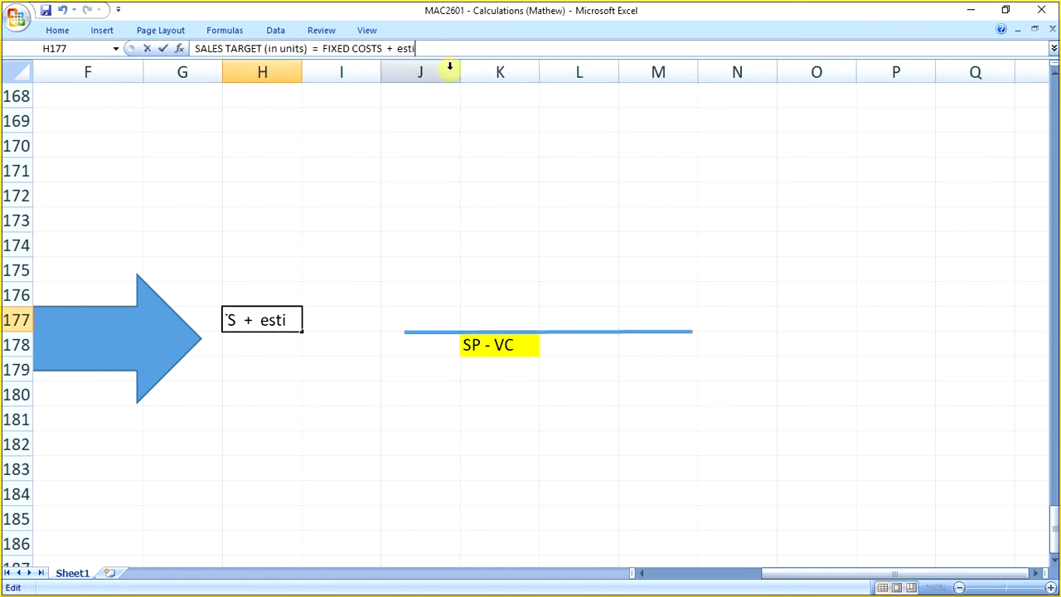
{"action": "type", "text": "mated profit"}
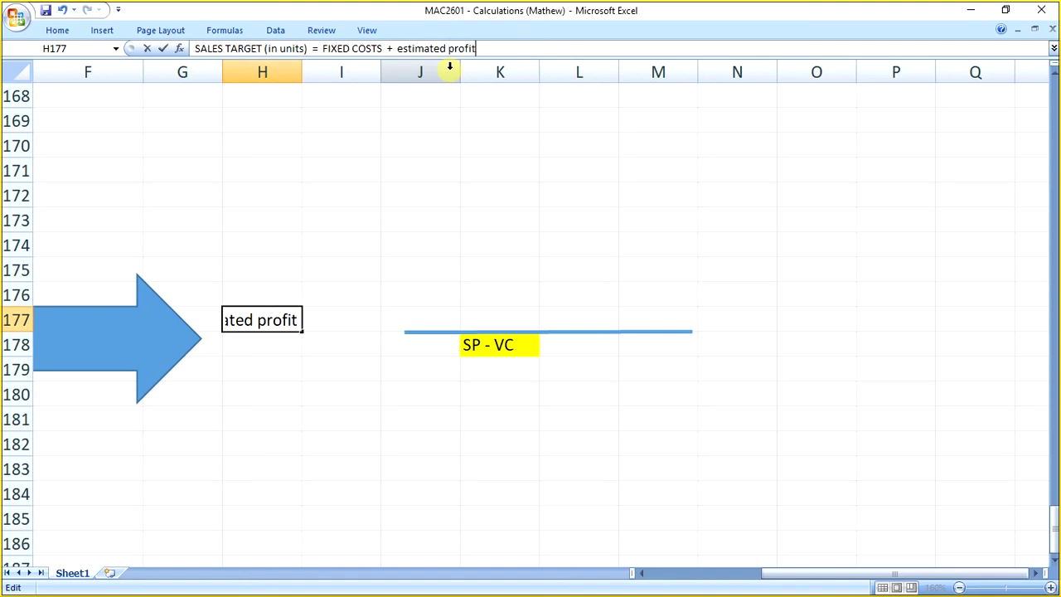
{"action": "key", "text": "Return"}
Colour only the "+ estimated profit" text in cell H177 red.
{"action": "key", "text": "Up"}
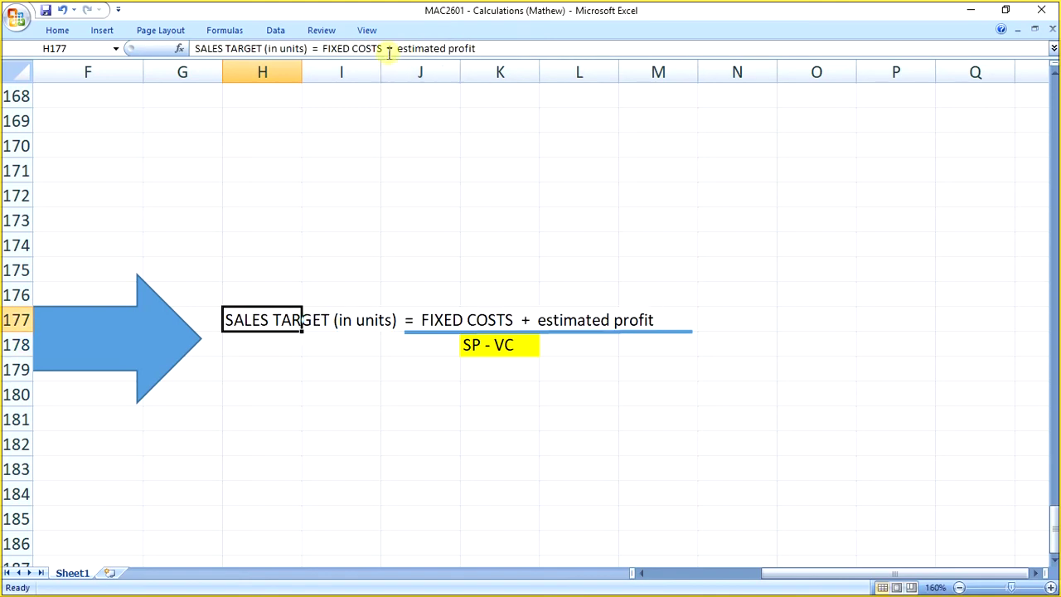
{"action": "left_click_drag", "start_coordinate": [387, 49], "coordinate": [491, 48]}
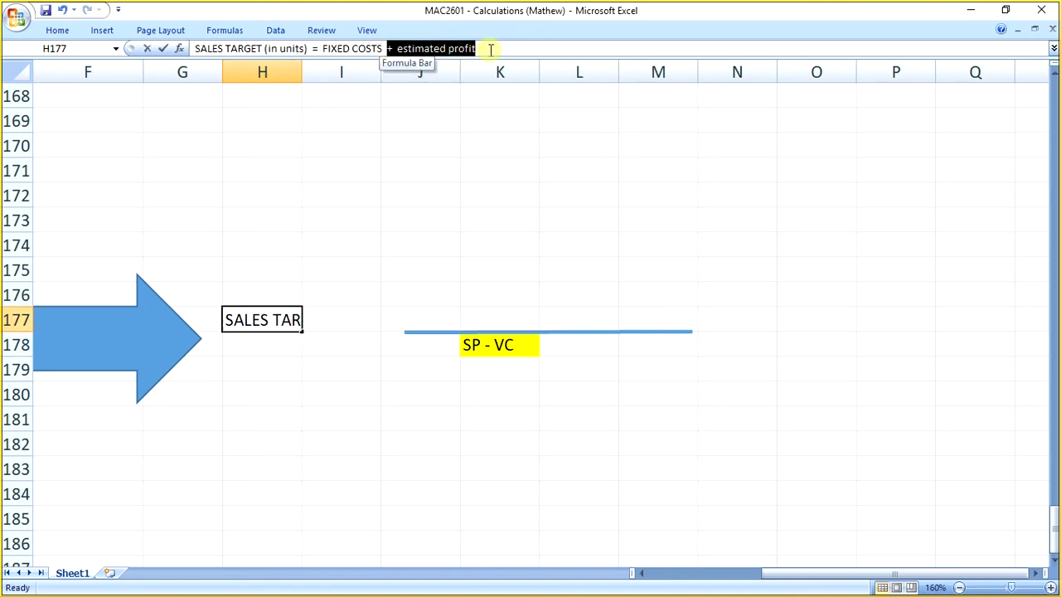
{"action": "left_click", "coordinate": [57, 31]}
{"action": "left_click", "coordinate": [266, 79]}
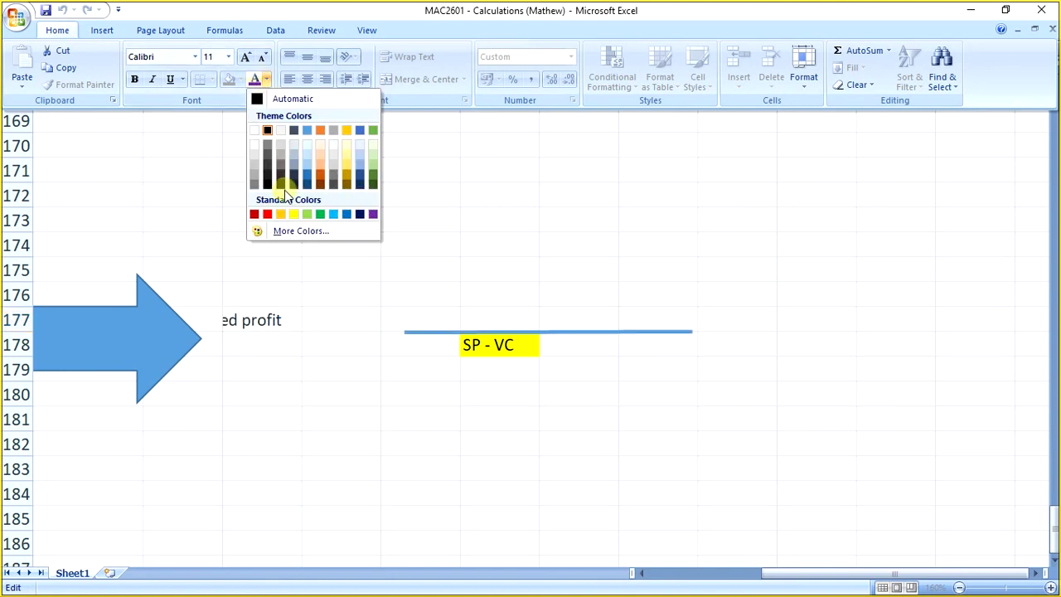
{"action": "left_click", "coordinate": [267, 214]}
{"action": "left_click", "coordinate": [415, 410]}
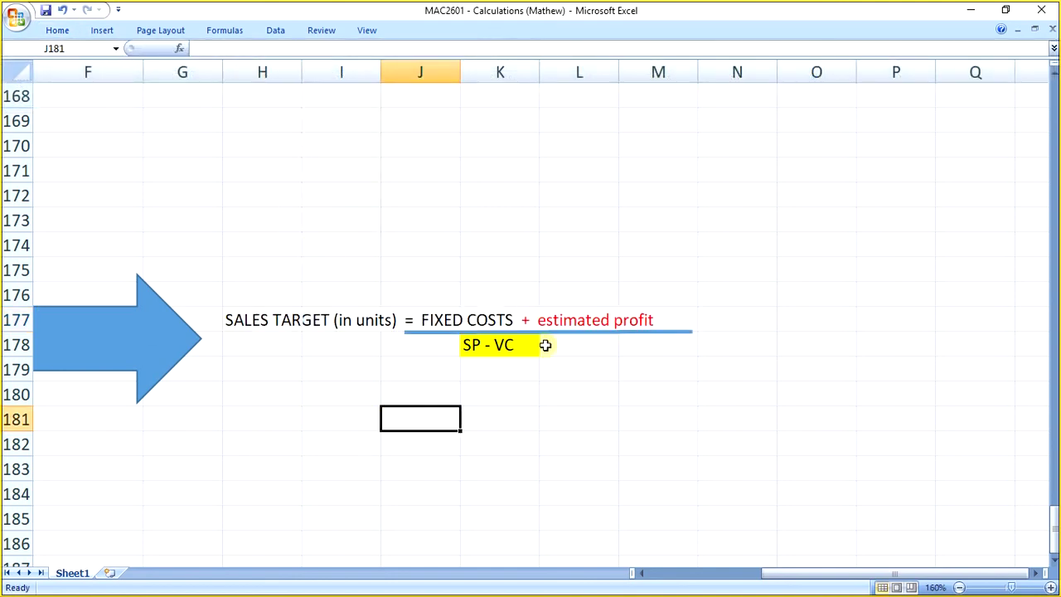
Colour only the 0 at the end of the BEP (in units) formula in cell B177 red.
{"action": "left_click", "coordinate": [645, 573]}
{"action": "left_click", "coordinate": [645, 573]}
{"action": "left_click", "coordinate": [645, 573]}
{"action": "left_click", "coordinate": [645, 573]}
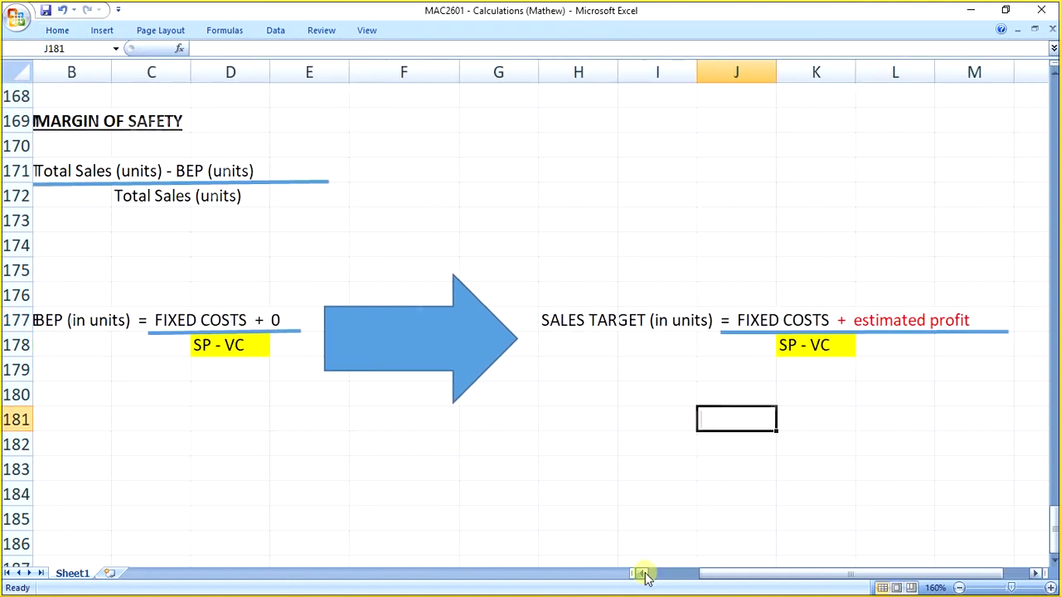
{"action": "left_click", "coordinate": [645, 573]}
{"action": "left_click_drag", "start_coordinate": [144, 318], "coordinate": [369, 348]}
{"action": "left_click", "coordinate": [166, 322]}
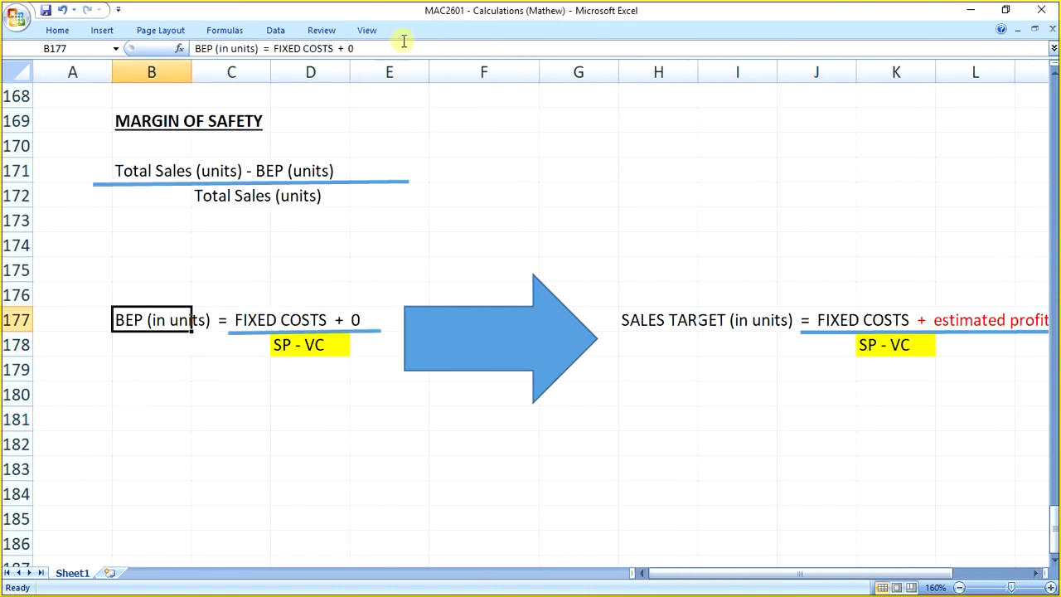
{"action": "double_click", "coordinate": [350, 48]}
{"action": "left_click", "coordinate": [70, 33]}
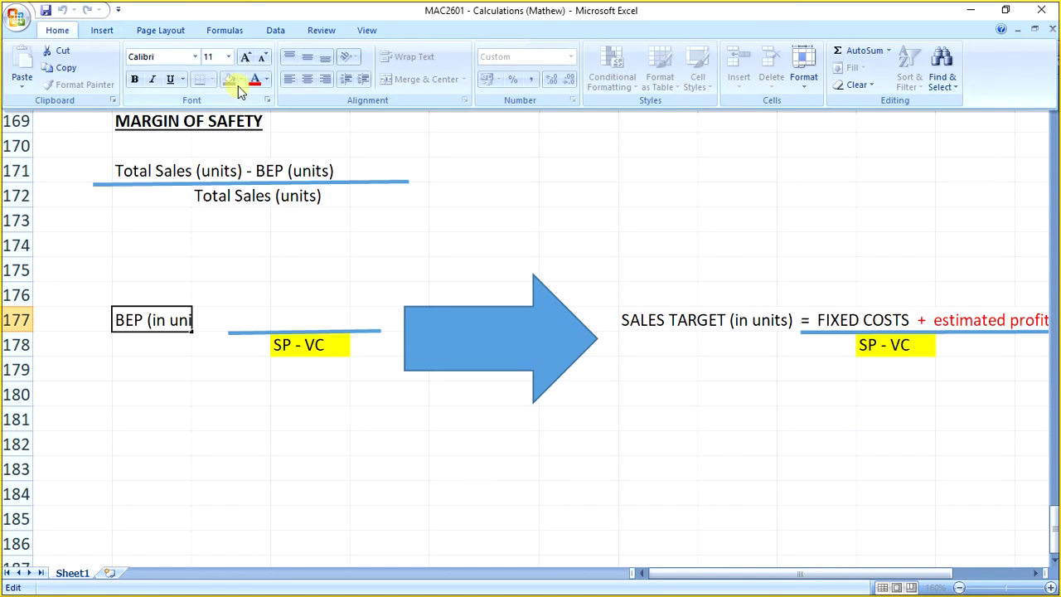
{"action": "left_click", "coordinate": [248, 80]}
{"action": "left_click", "coordinate": [424, 424]}
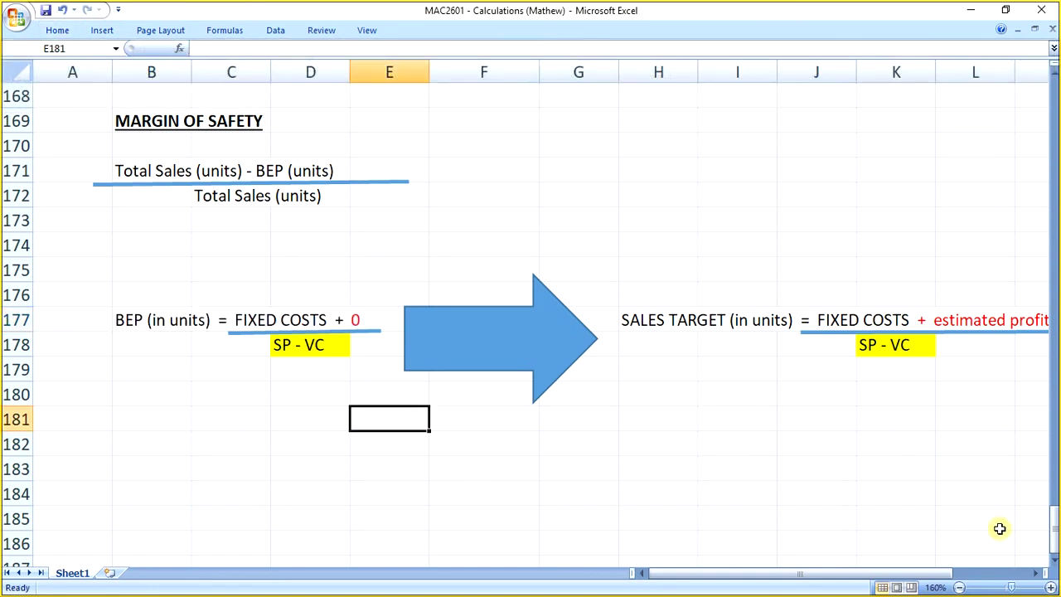
Enter the reference note "pg . 45 (see diagram.....)" in cell C181.
{"action": "left_click", "coordinate": [1036, 573]}
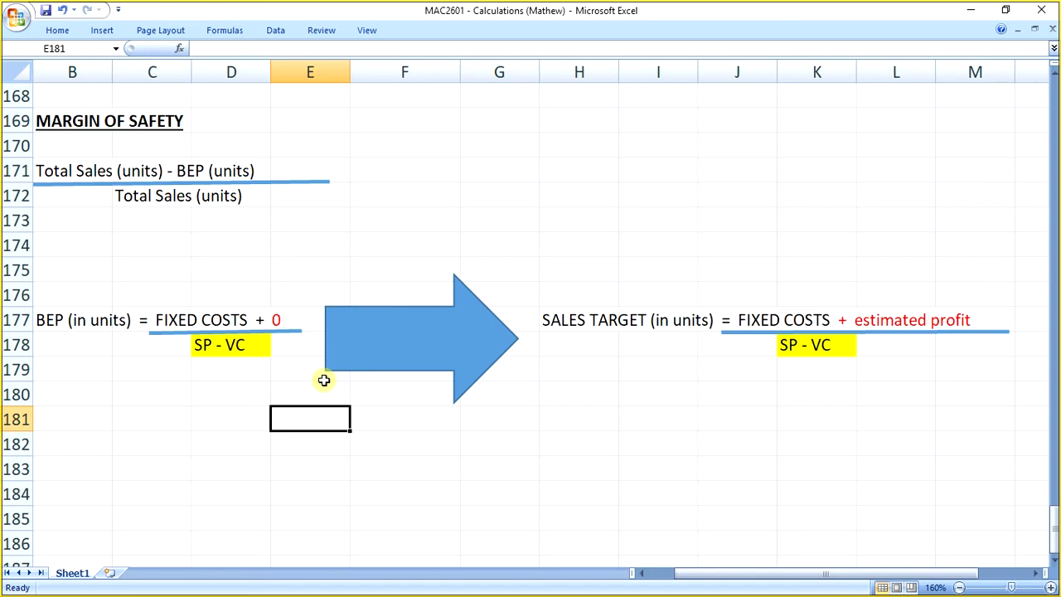
{"action": "left_click", "coordinate": [149, 426]}
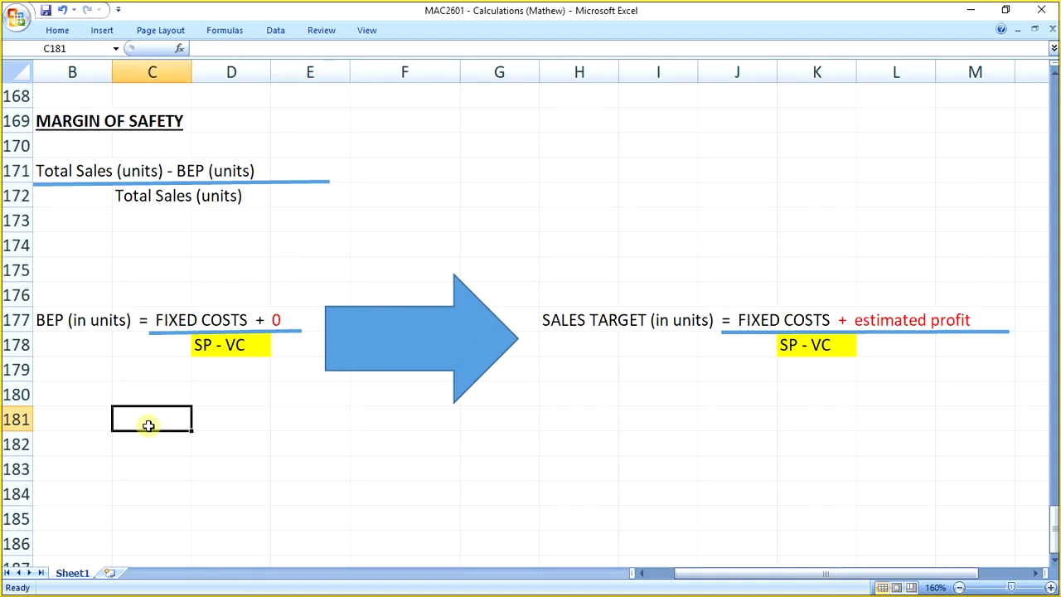
{"action": "type", "text": "pg . "}
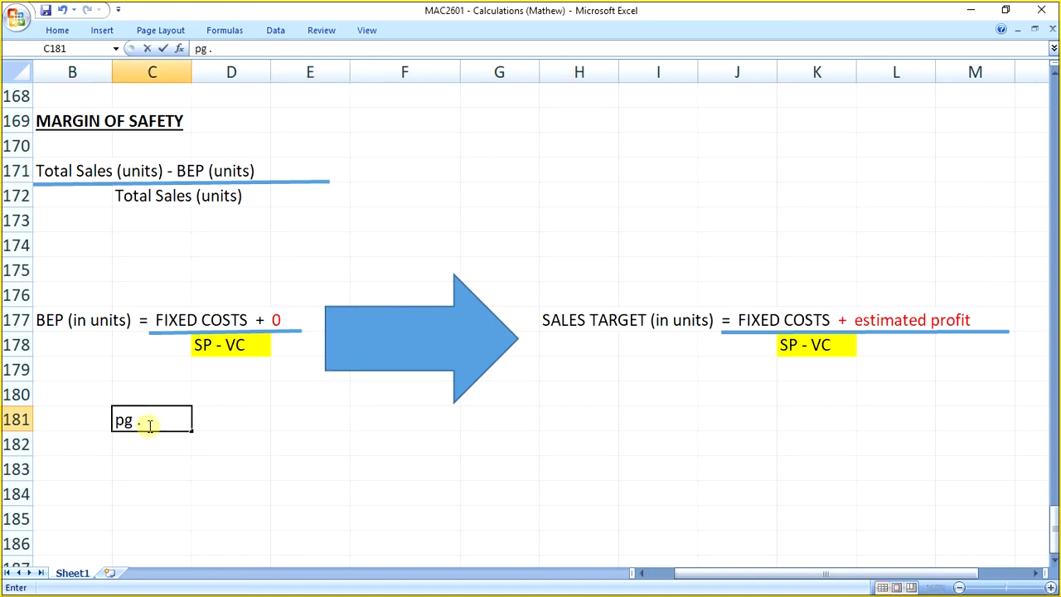
{"action": "type", "text": "45 (see d"}
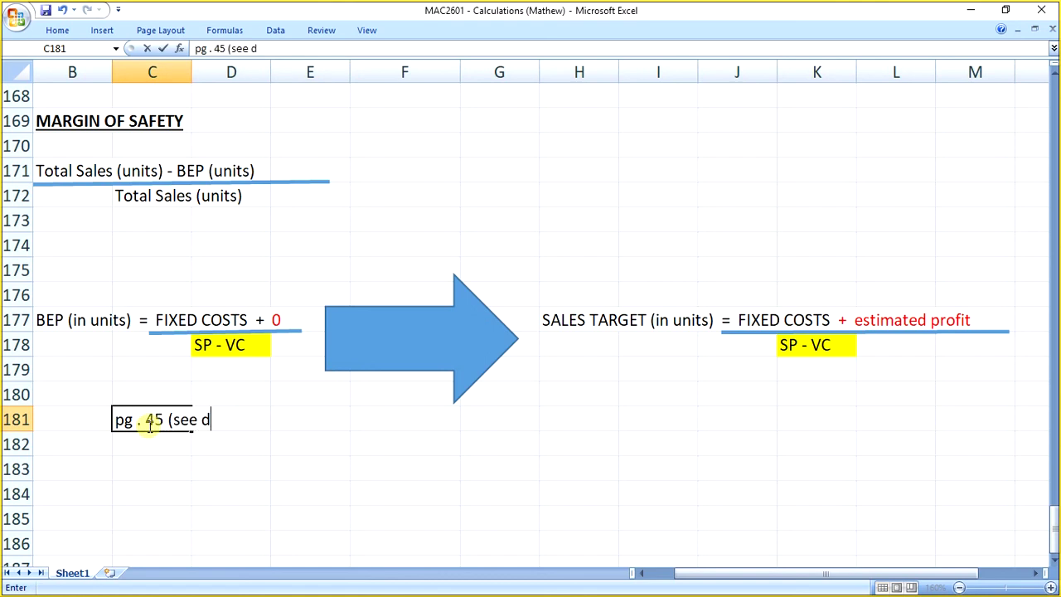
{"action": "type", "text": "iagram.....)"}
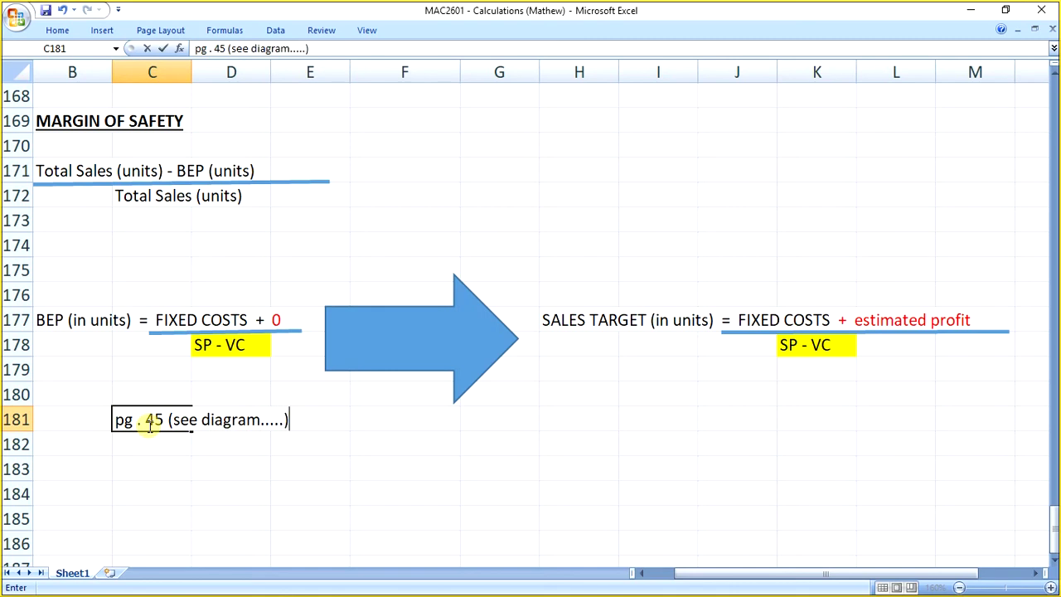
{"action": "key", "text": "Return"}
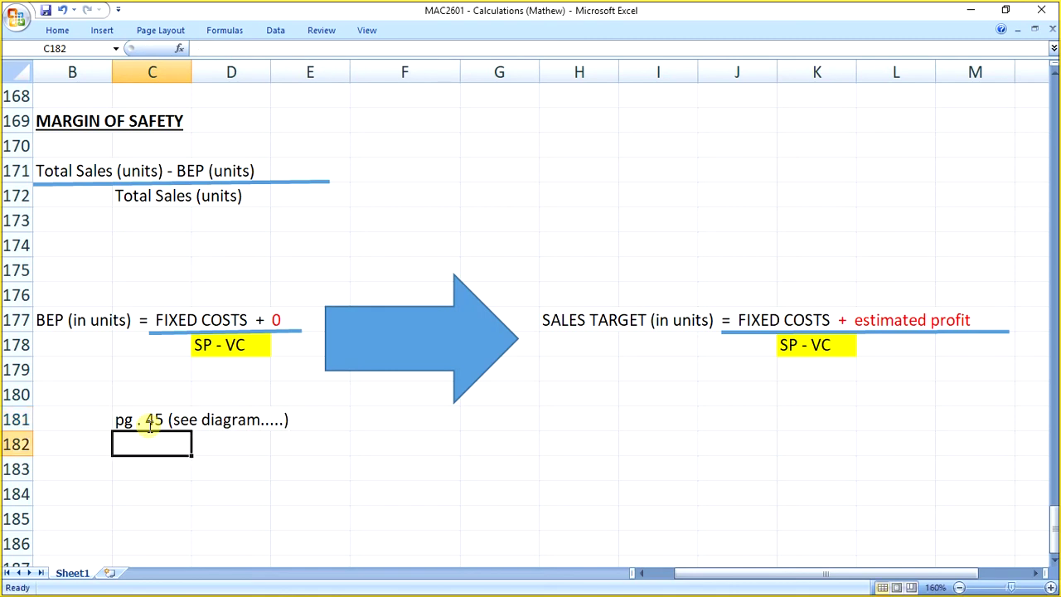
Enter "BEP is when TOTAL REVENUE = TOTAL COSTS" in cell C183 and make it bold.
{"action": "left_click", "coordinate": [171, 458]}
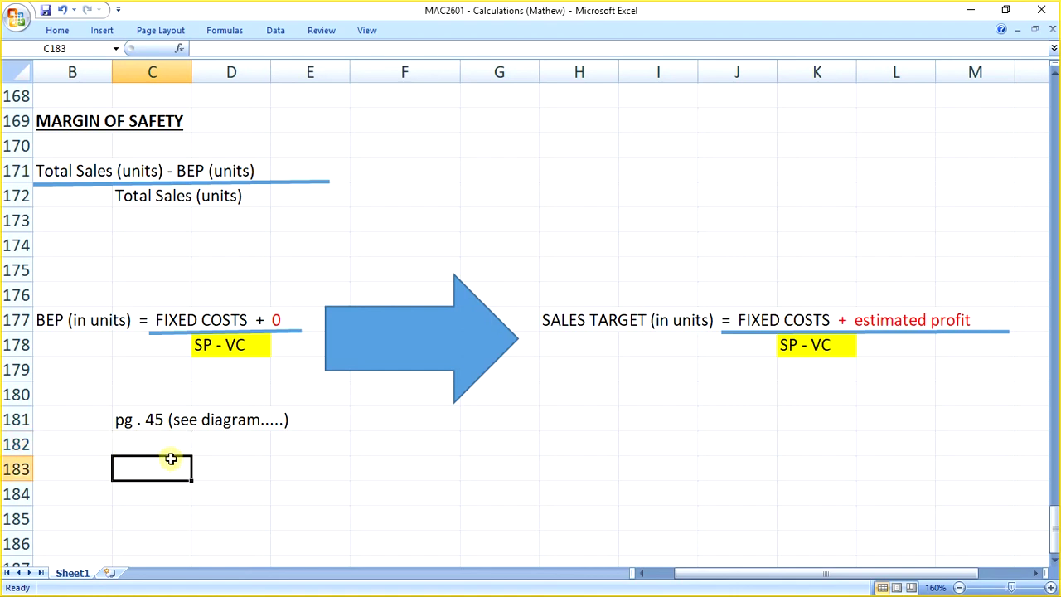
{"action": "type", "text": "BEP "}
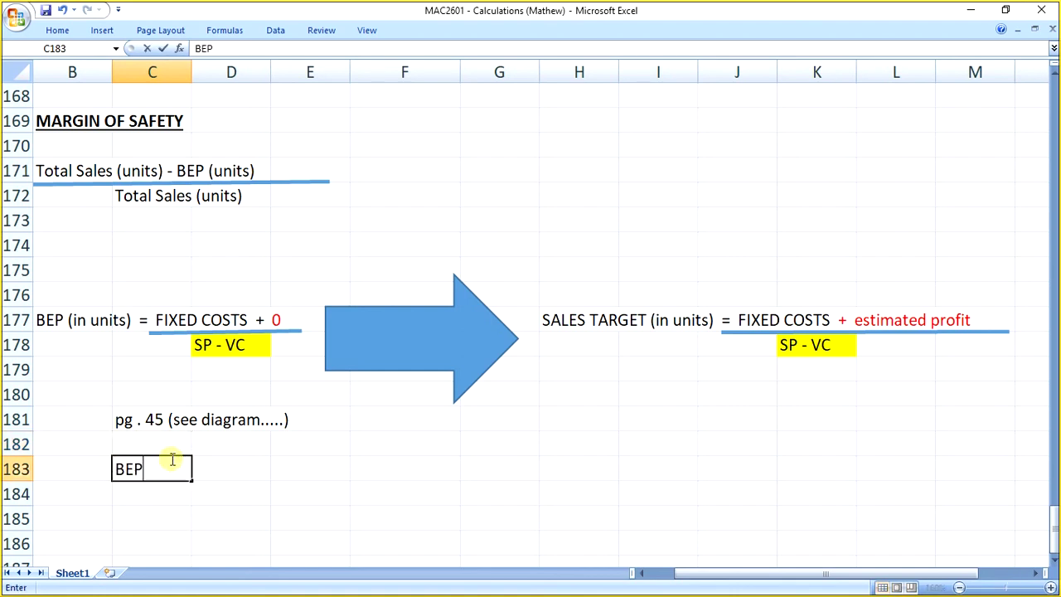
{"action": "type", "text": " is when   TOTAL "}
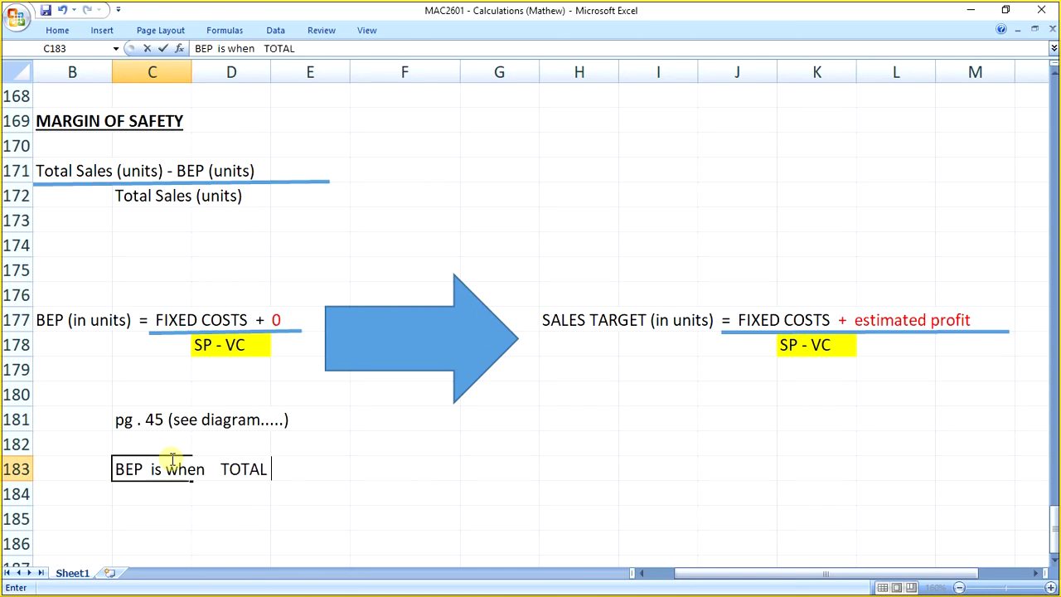
{"action": "type", "text": "REVENUE  ="}
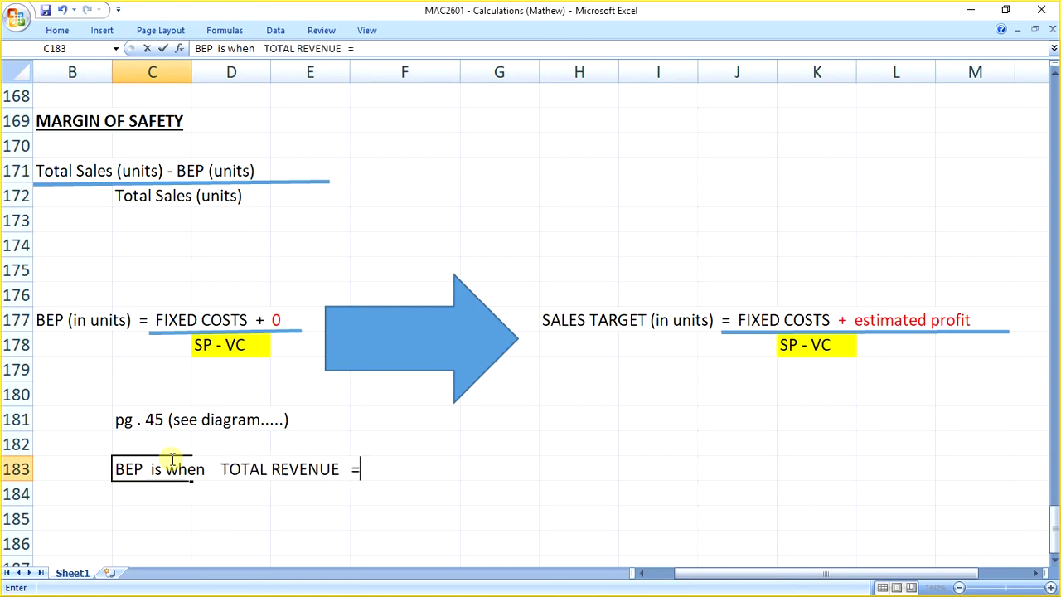
{"action": "type", "text": " TOTAL COSTS"}
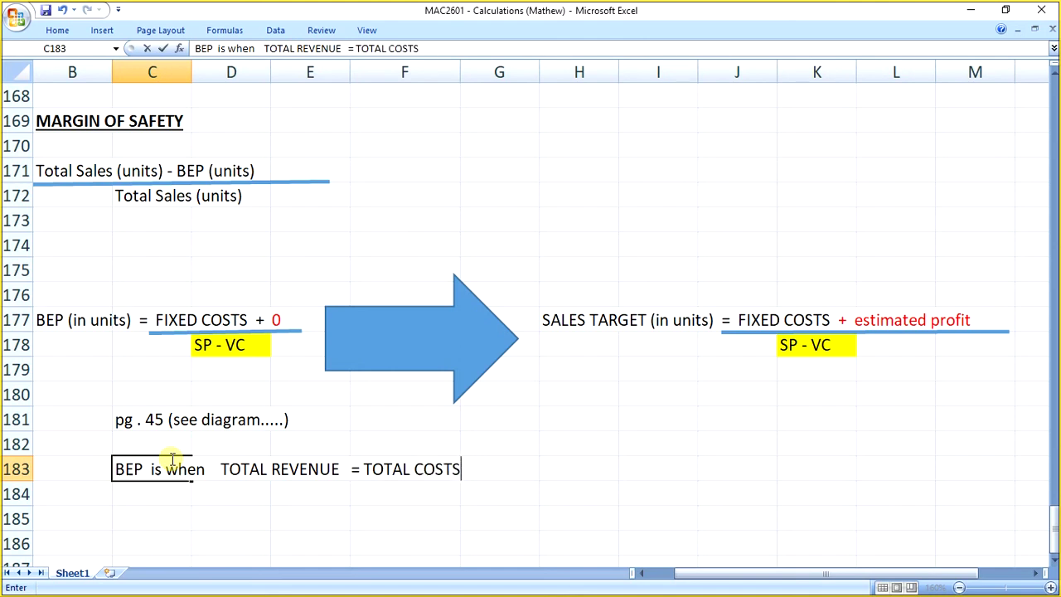
{"action": "key", "text": "Return"}
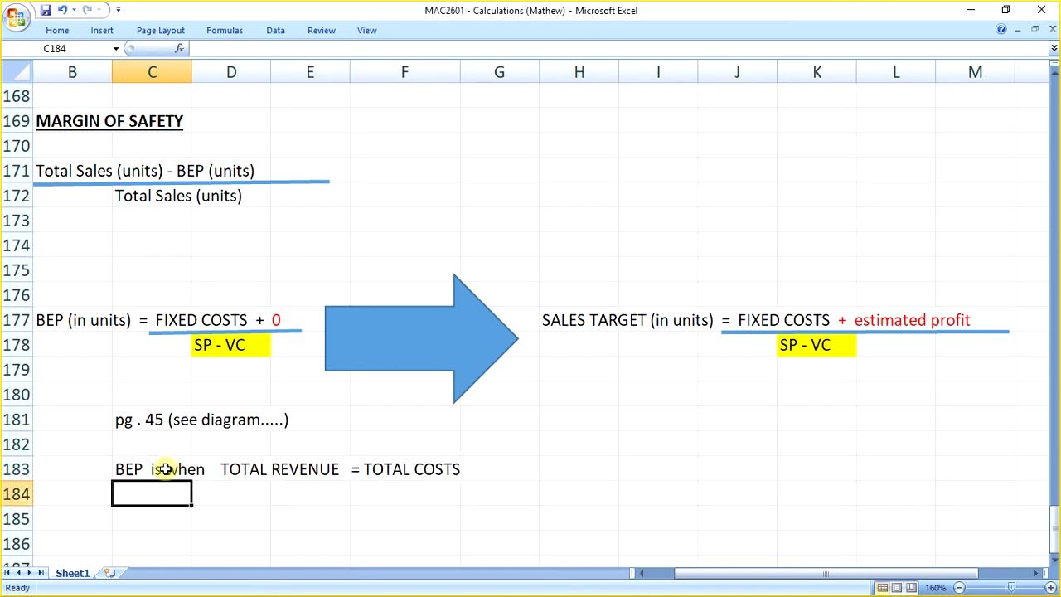
{"action": "left_click", "coordinate": [166, 466]}
{"action": "key", "text": "ctrl+b"}
{"action": "left_click", "coordinate": [356, 517]}
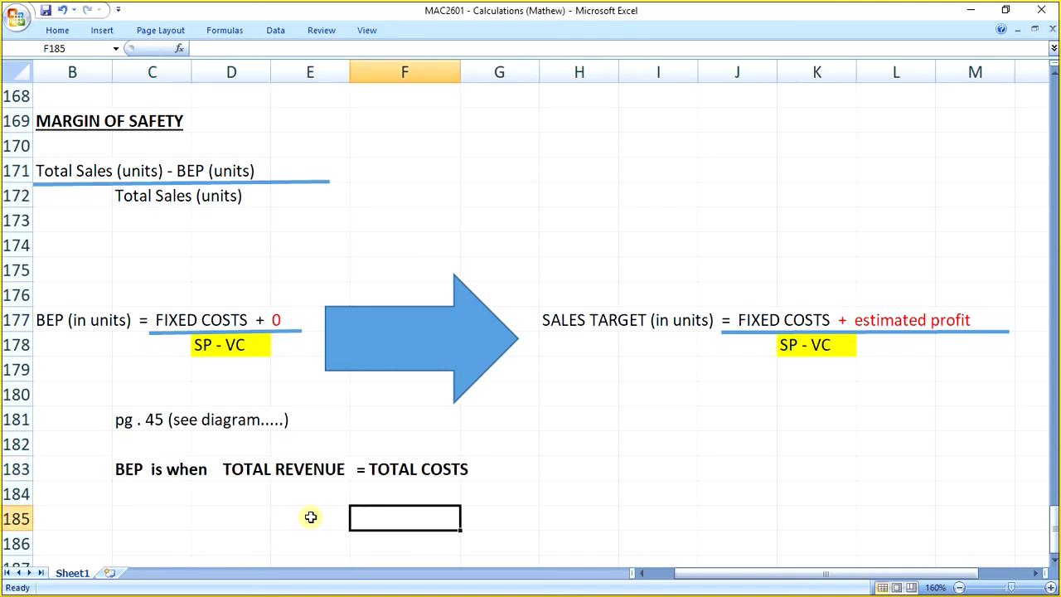
{"action": "left_click", "coordinate": [128, 492]}
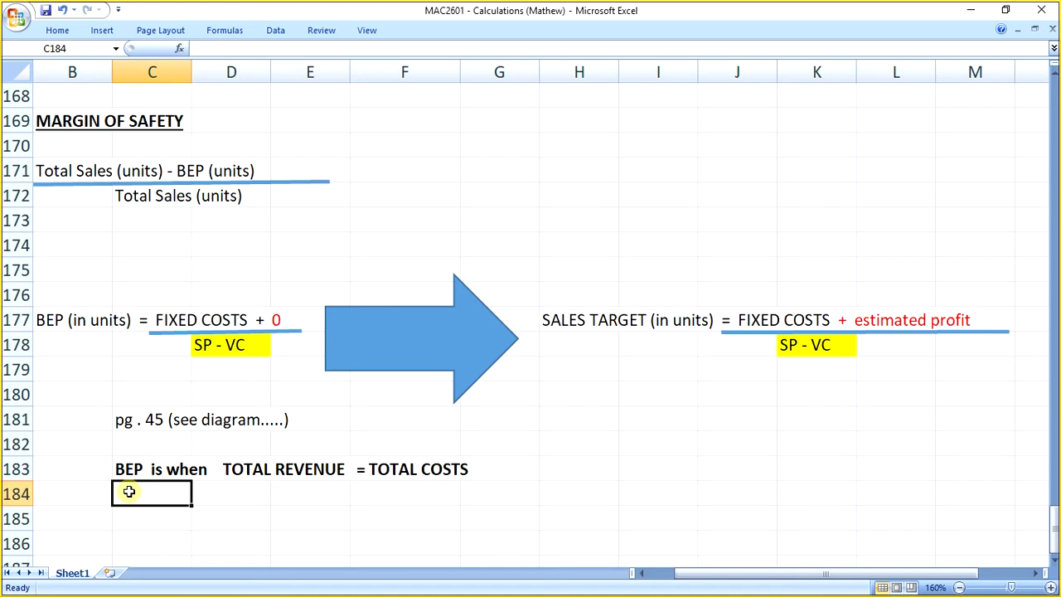
{"action": "left_click_drag", "start_coordinate": [670, 574], "coordinate": [641, 573]}
{"action": "scroll", "coordinate": [232, 505], "scroll_direction": "down", "scroll_amount": 1}
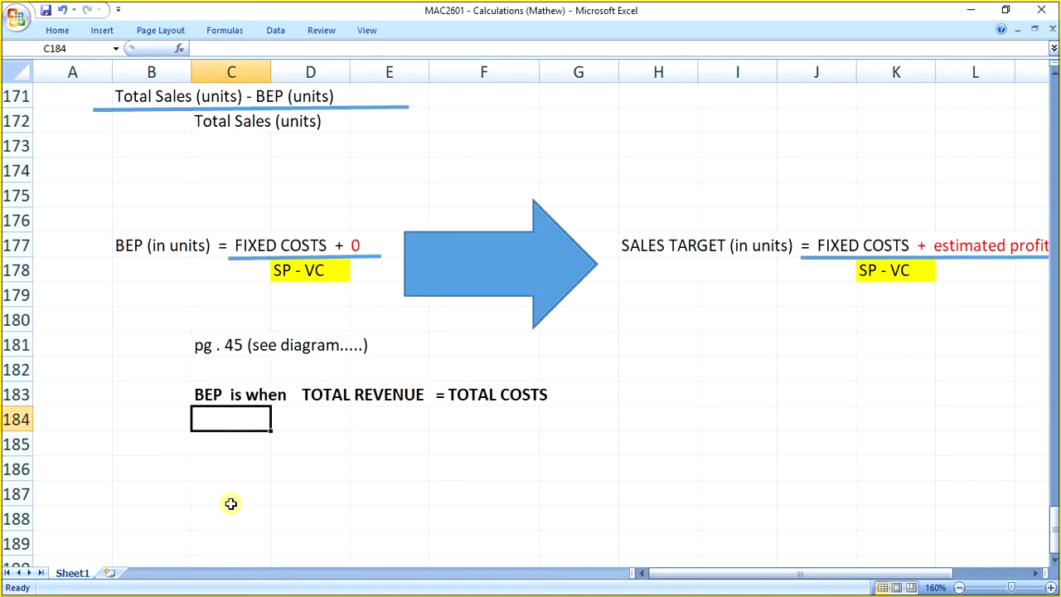